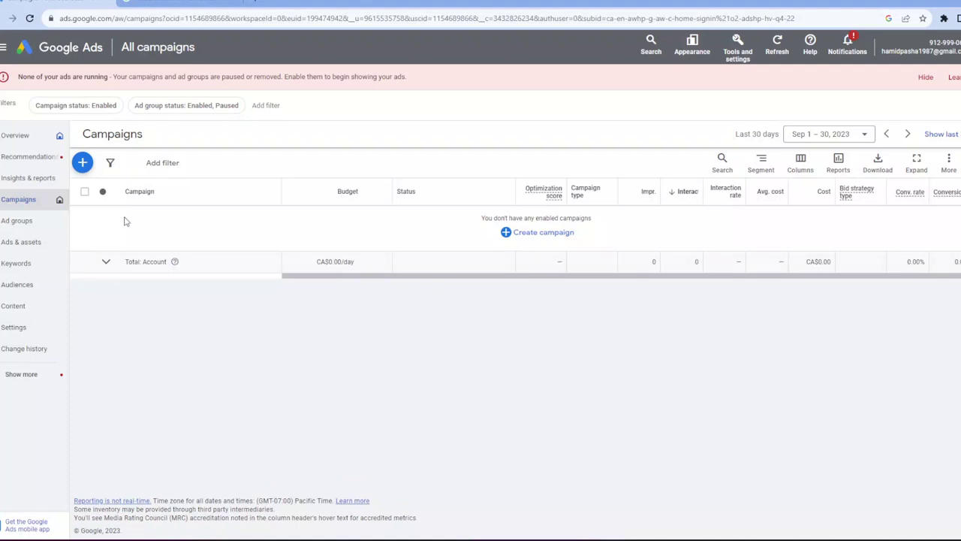
Step: Start a new campaign without a goal's guidance, using the Performance Max type and the Submit lead forms conversion goal
{"action": "left_click", "coordinate": [84, 169]}
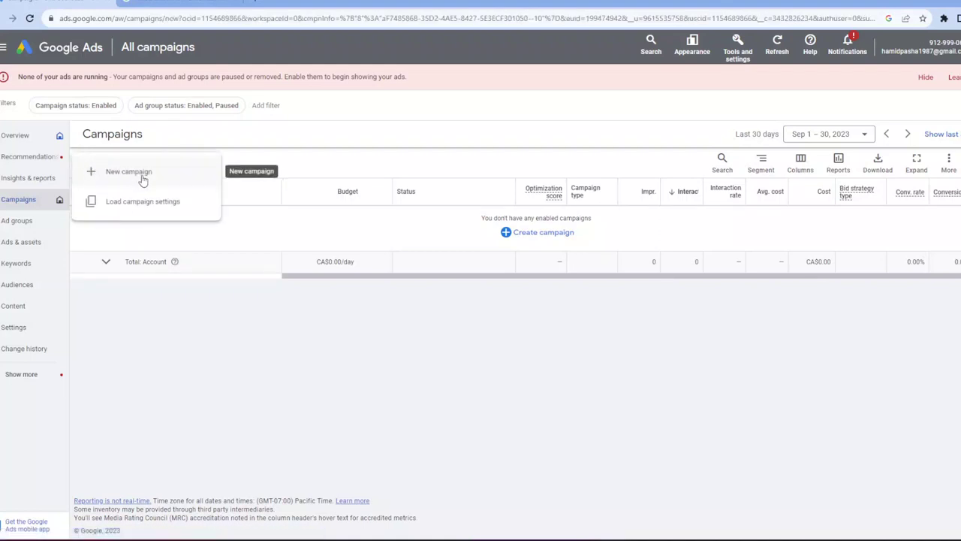
{"action": "left_click", "coordinate": [143, 179]}
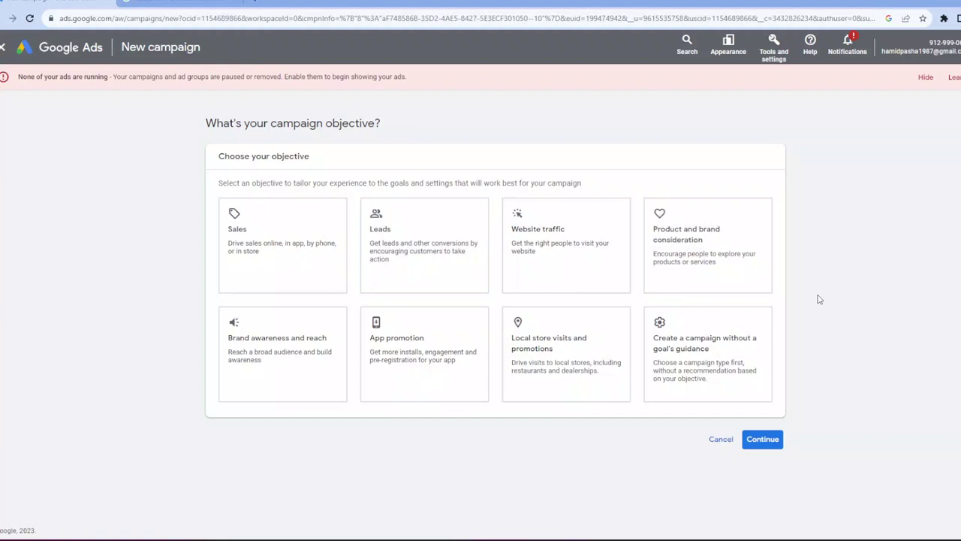
{"action": "left_click", "coordinate": [747, 374]}
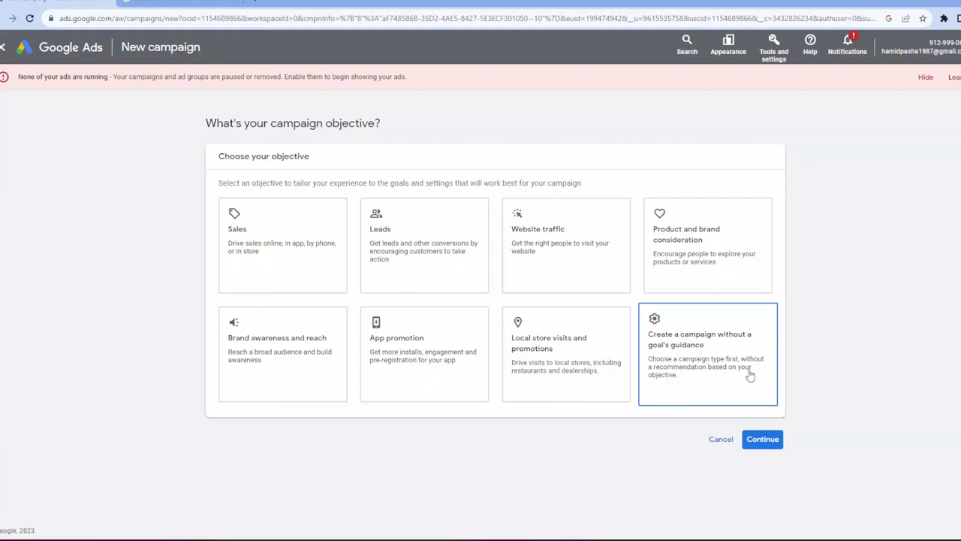
{"action": "left_click", "coordinate": [749, 375]}
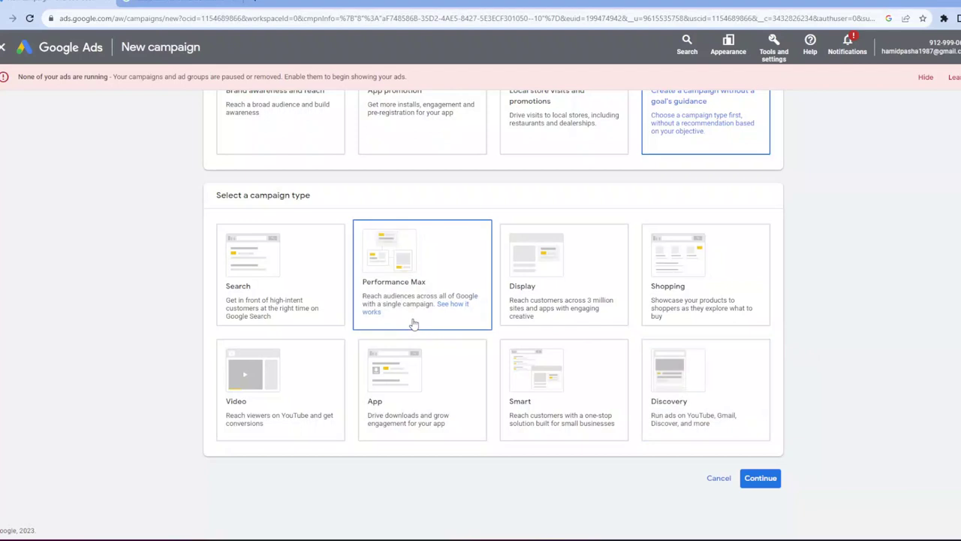
{"action": "left_click", "coordinate": [434, 279]}
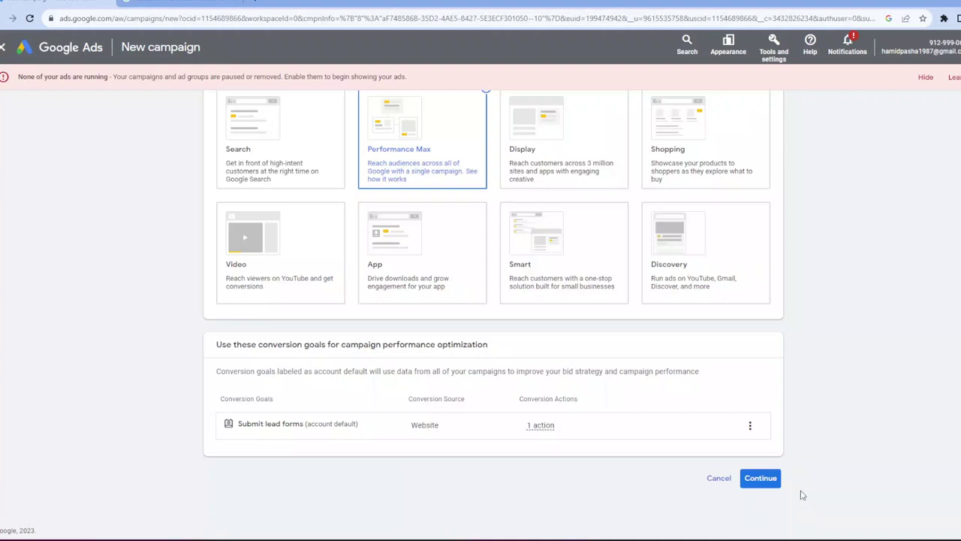
{"action": "left_click", "coordinate": [770, 486]}
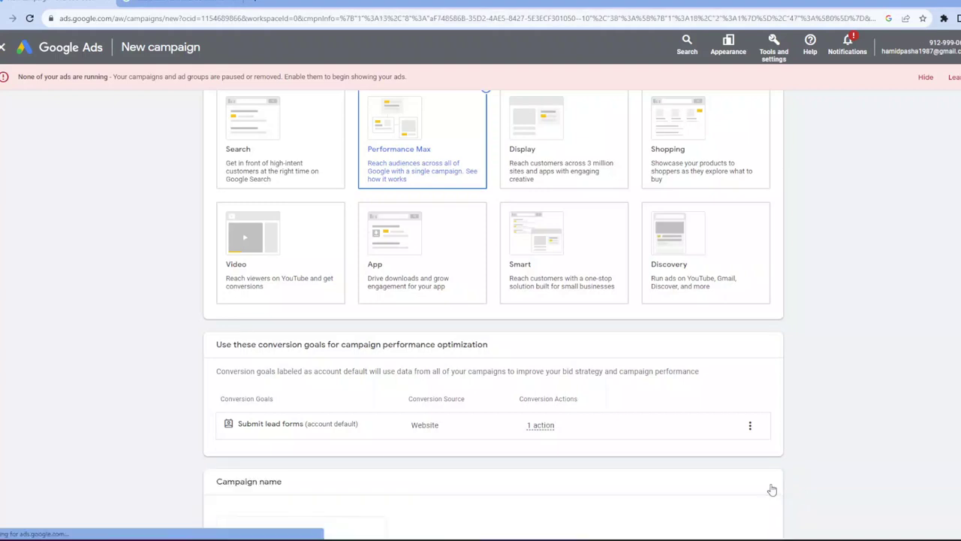
Step: Name the campaign "Performance Max - October 2023" and continue to the bidding settings
{"action": "left_click", "coordinate": [310, 421]}
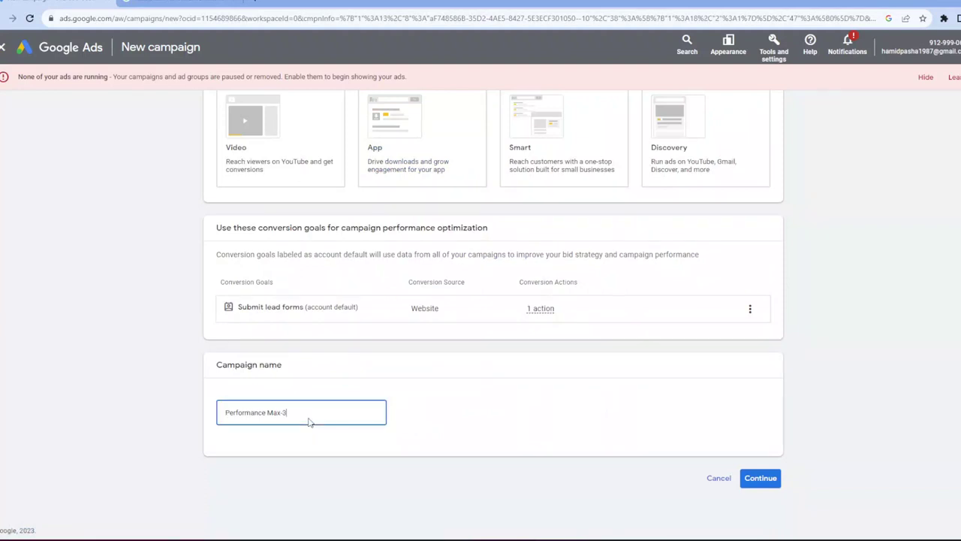
{"action": "key", "text": "BackSpace"}
{"action": "type", "text": "October 2023"}
{"action": "left_click", "coordinate": [829, 431]}
{"action": "left_click", "coordinate": [761, 481]}
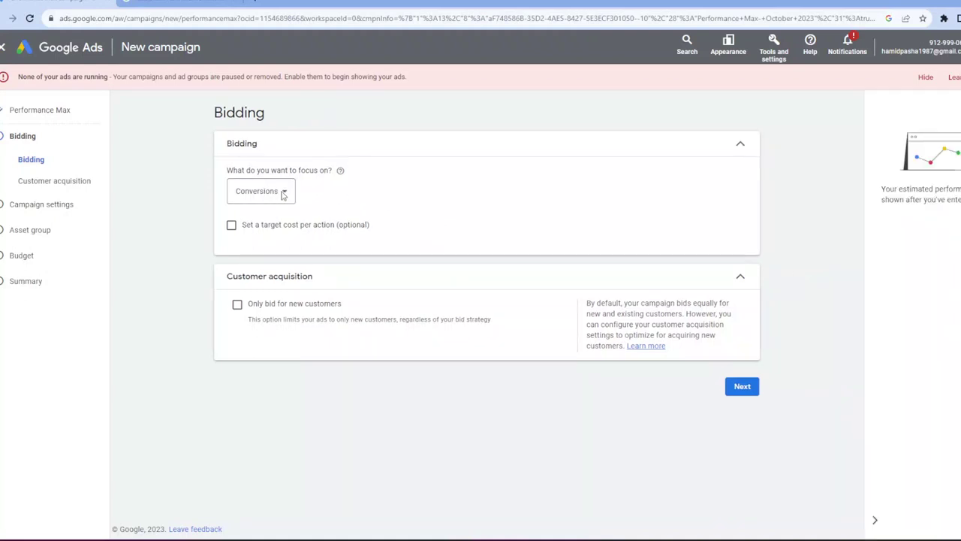
Step: Review the bidding focus options, including the Conversion value description, and keep Conversions selected
{"action": "left_click", "coordinate": [287, 195]}
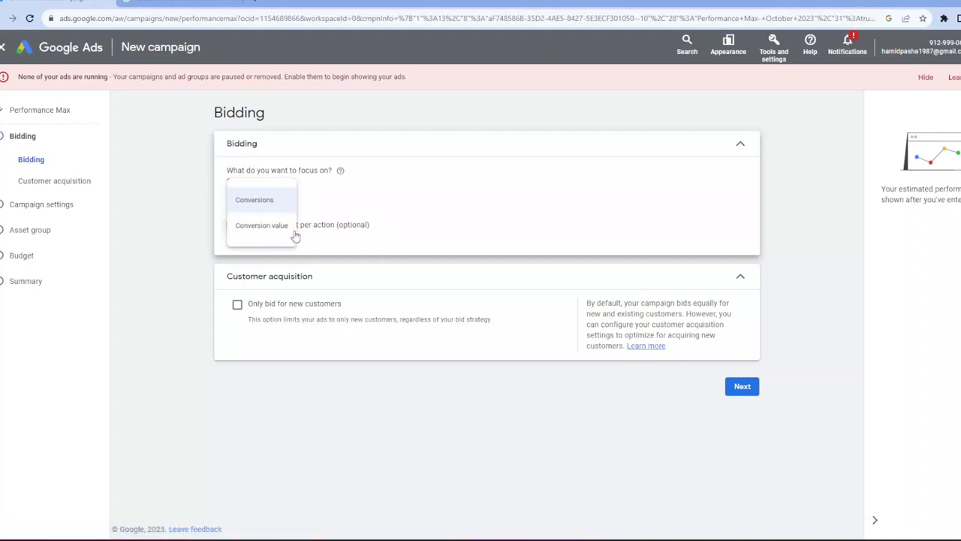
{"action": "mouse_move", "coordinate": [280, 234]}
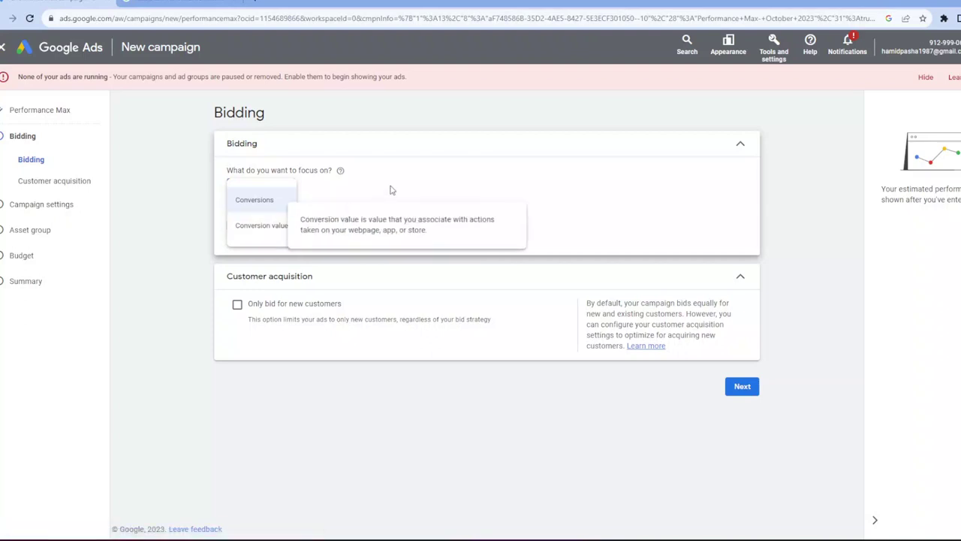
{"action": "left_click", "coordinate": [278, 197]}
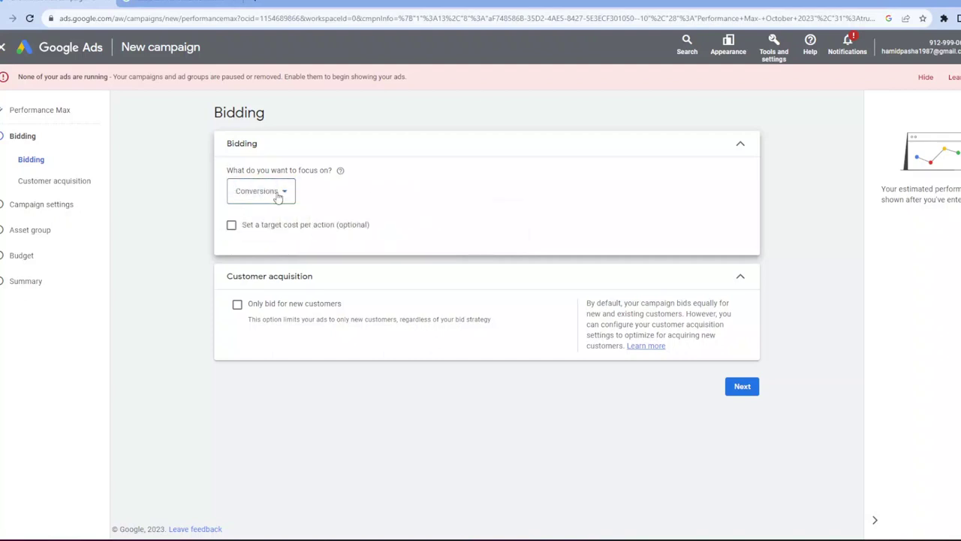
{"action": "left_click", "coordinate": [284, 197]}
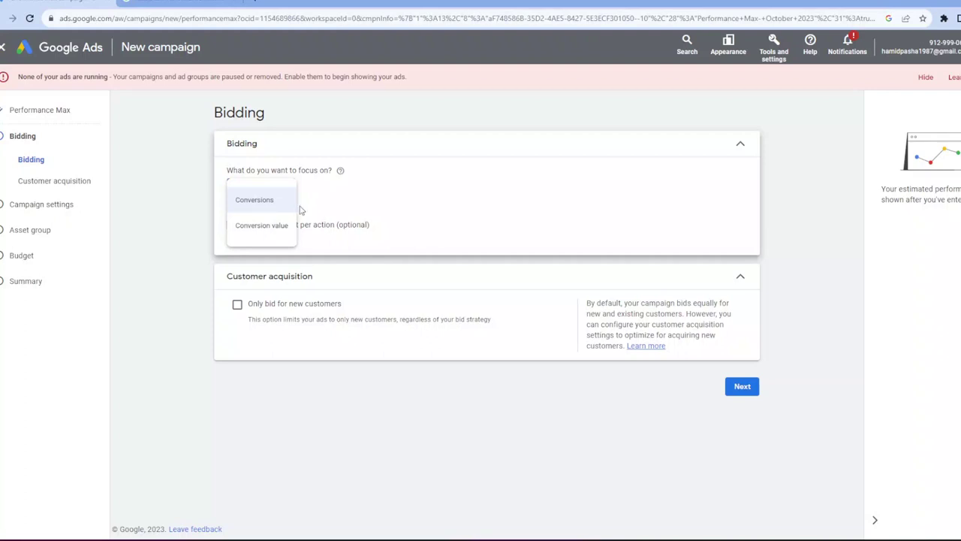
{"action": "left_click", "coordinate": [258, 201]}
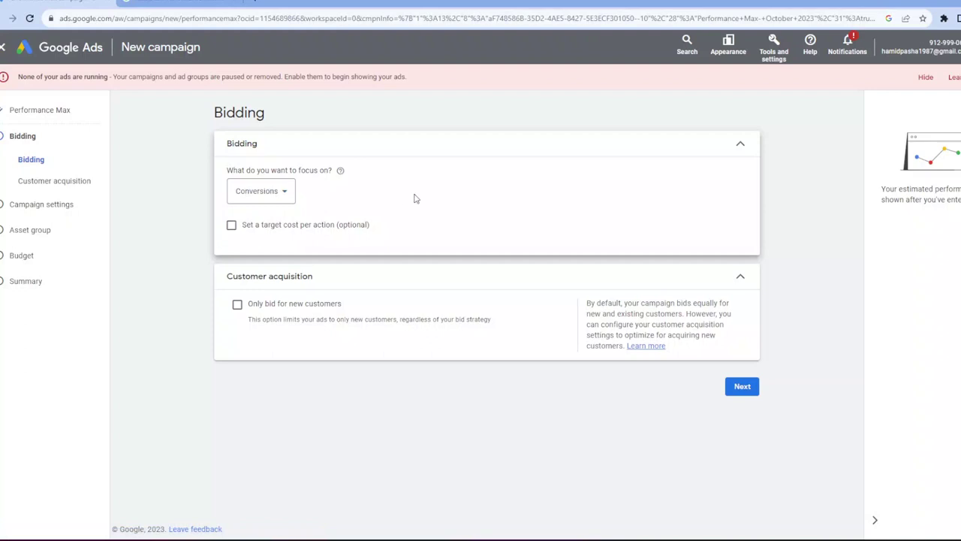
Step: Try the Conversion value bidding focus with a target return on ad spend, and switch the focus back to Conversions
{"action": "left_click", "coordinate": [270, 229]}
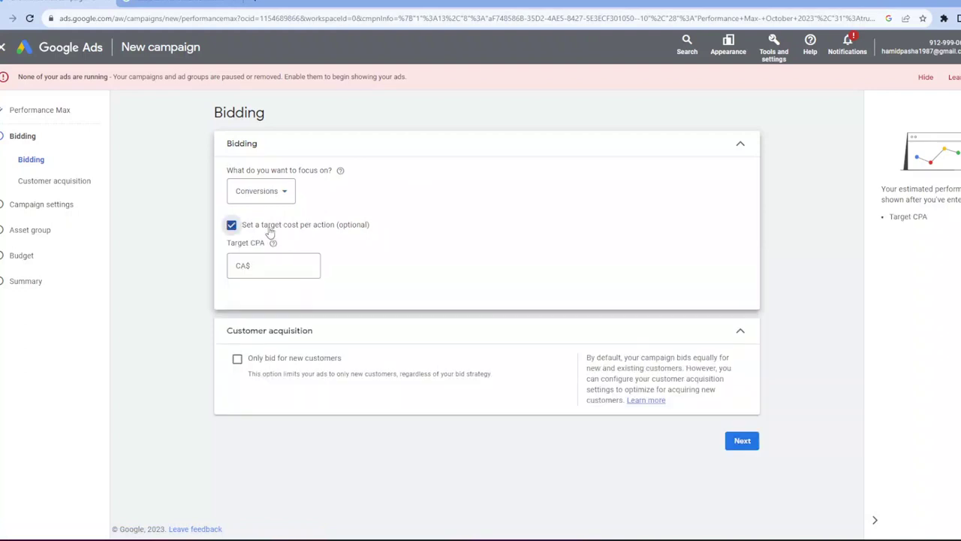
{"action": "left_click", "coordinate": [256, 266]}
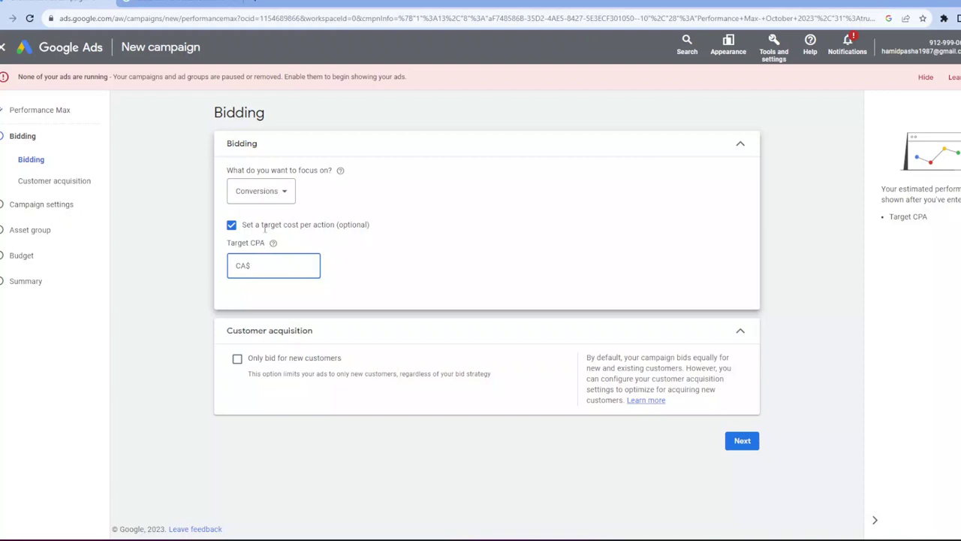
{"action": "left_click", "coordinate": [260, 191]}
{"action": "left_click", "coordinate": [267, 221]}
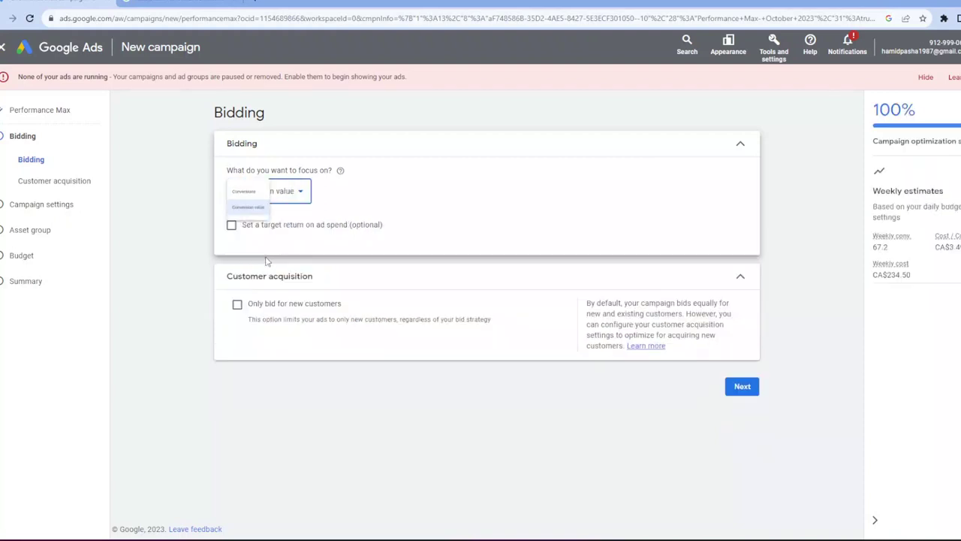
{"action": "left_click", "coordinate": [232, 225]}
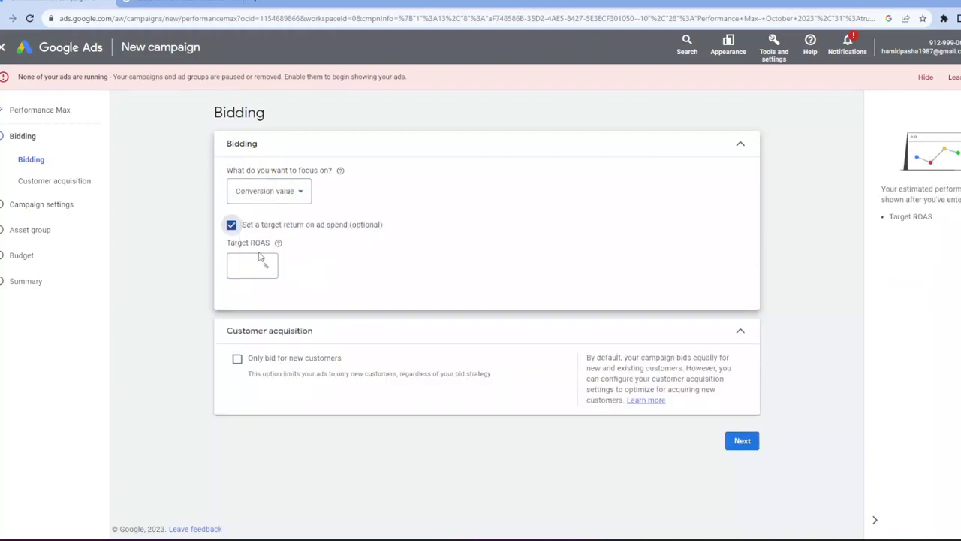
{"action": "left_click", "coordinate": [282, 197]}
{"action": "left_click", "coordinate": [276, 204]}
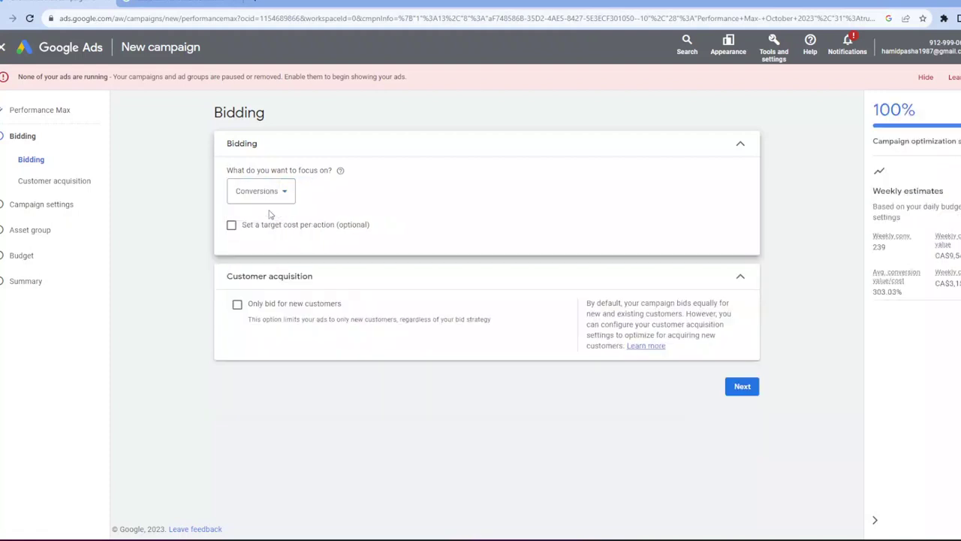
Step: Try a target cost per action of CA$100 and turn the option off again
{"action": "left_click", "coordinate": [231, 225]}
{"action": "left_click", "coordinate": [282, 268]}
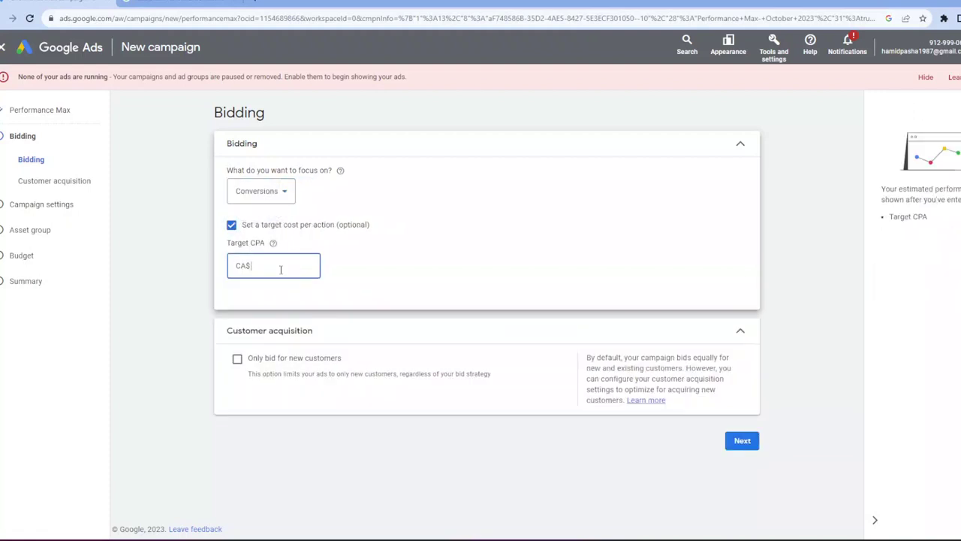
{"action": "type", "text": "100"}
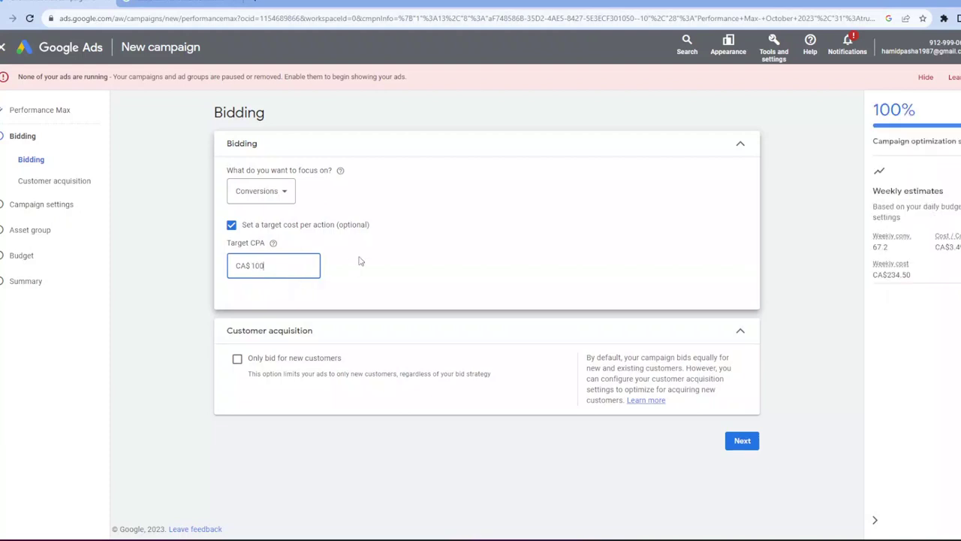
{"action": "left_click", "coordinate": [359, 261]}
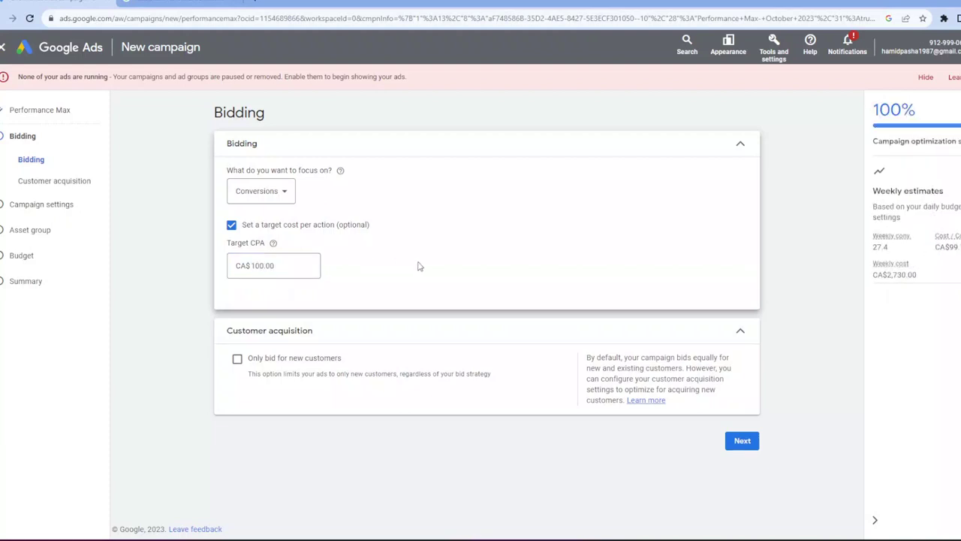
{"action": "left_click", "coordinate": [232, 230]}
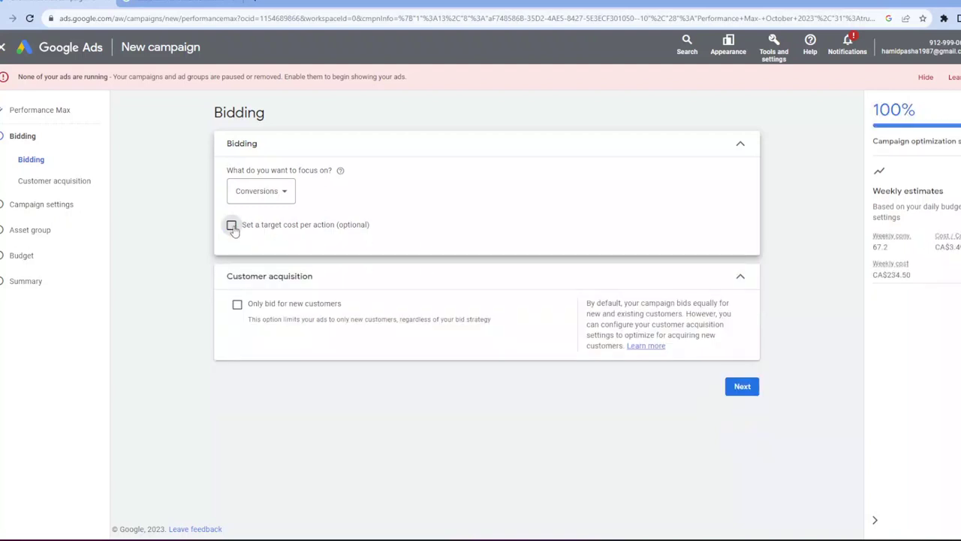
Step: Enable the target cost per action and set the target CPA to CA$100
{"action": "left_click", "coordinate": [232, 225]}
{"action": "left_click", "coordinate": [278, 268]}
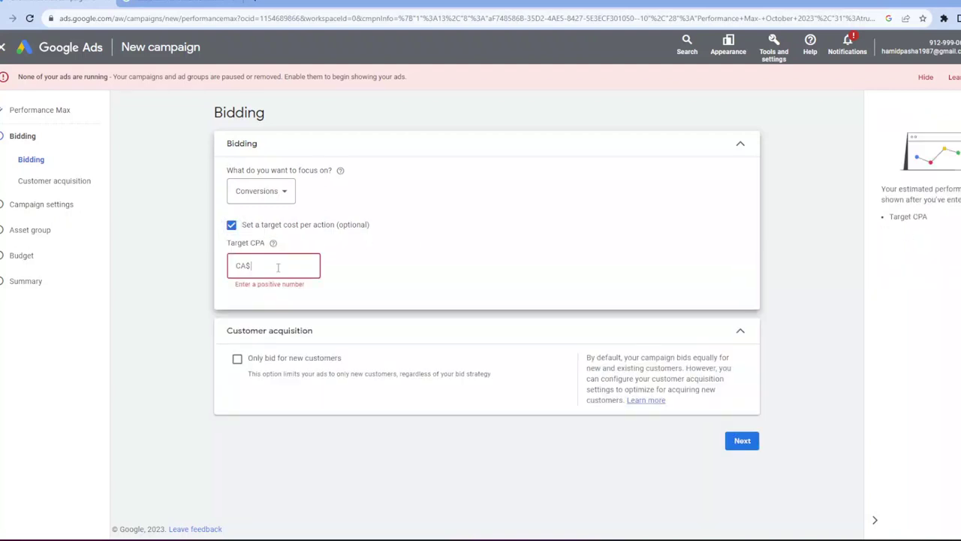
{"action": "type", "text": "100"}
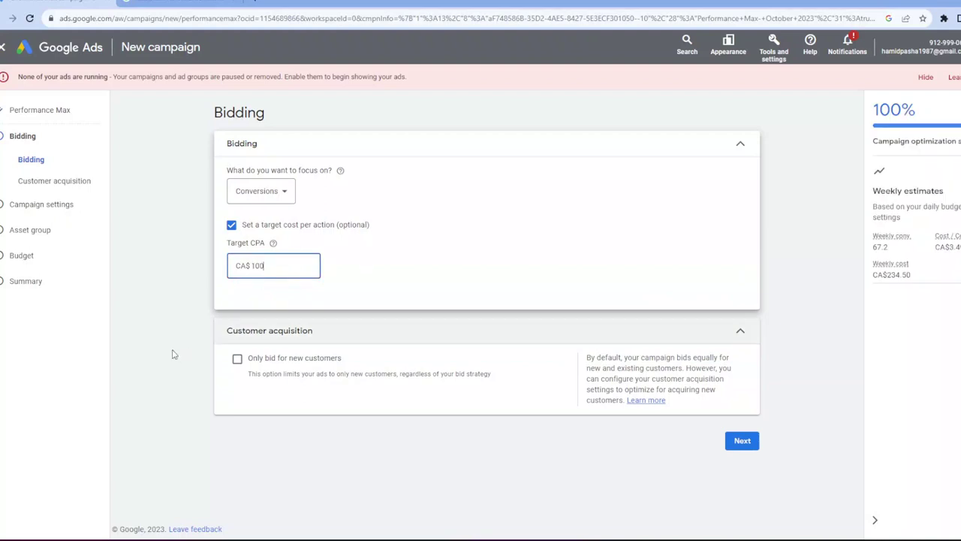
{"action": "left_click", "coordinate": [279, 338]}
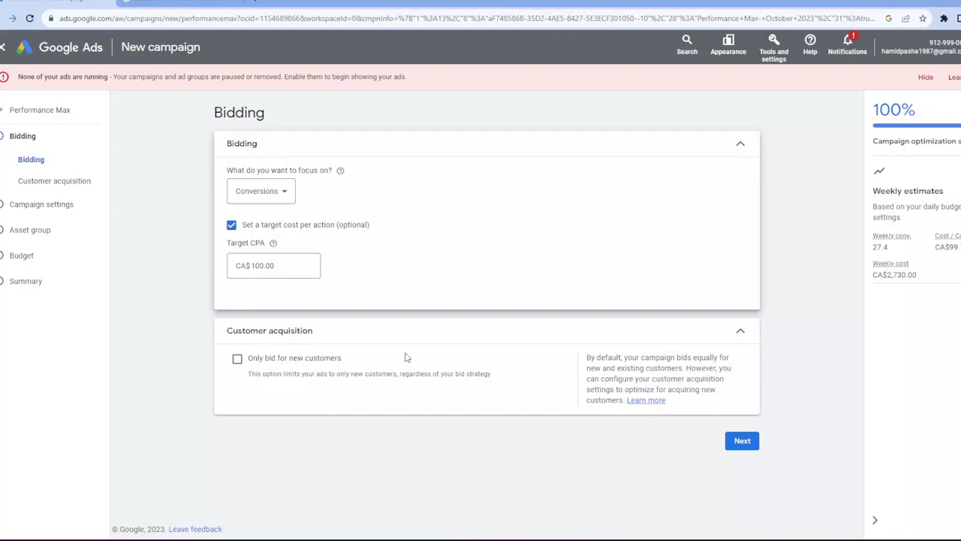
Step: Try limiting the campaign to bid only for new customers, and turn the option off again
{"action": "left_click", "coordinate": [263, 360]}
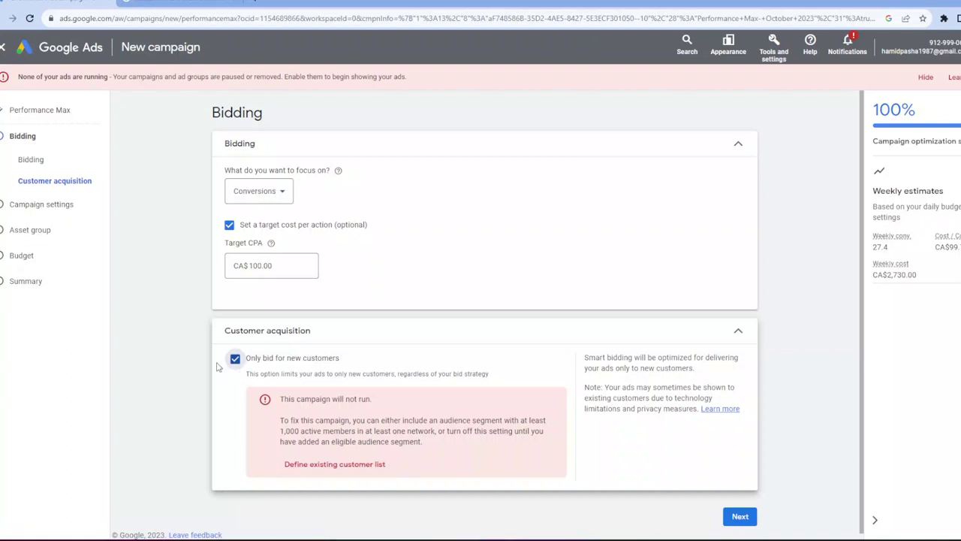
{"action": "left_click", "coordinate": [189, 373]}
{"action": "left_click", "coordinate": [236, 359]}
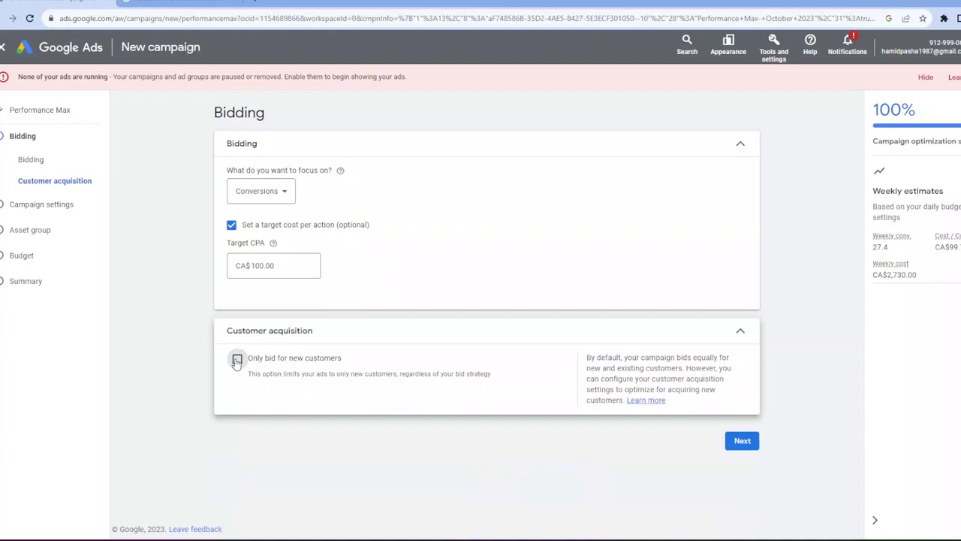
Step: Proceed to the campaign settings, target Canada, and remove English so that all languages are included
{"action": "left_click", "coordinate": [749, 450]}
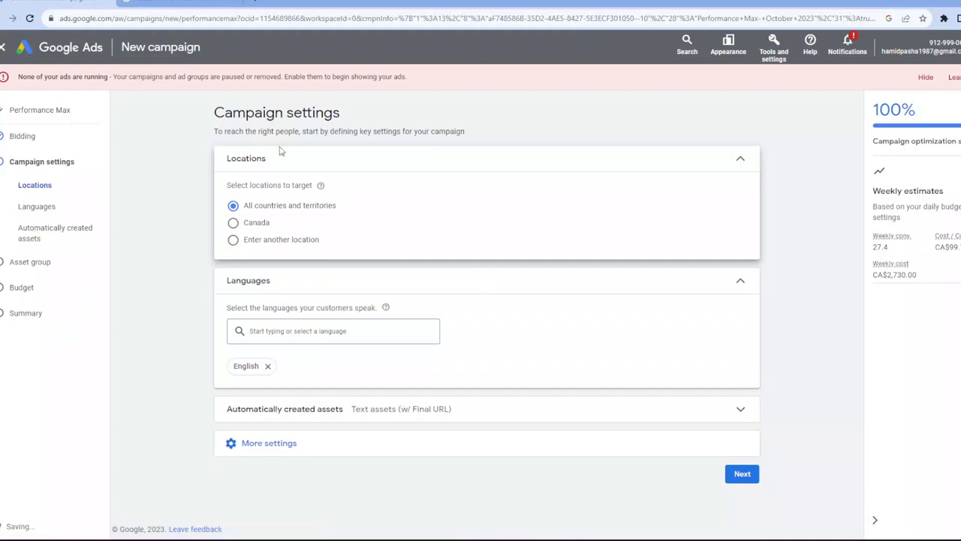
{"action": "left_click", "coordinate": [233, 223]}
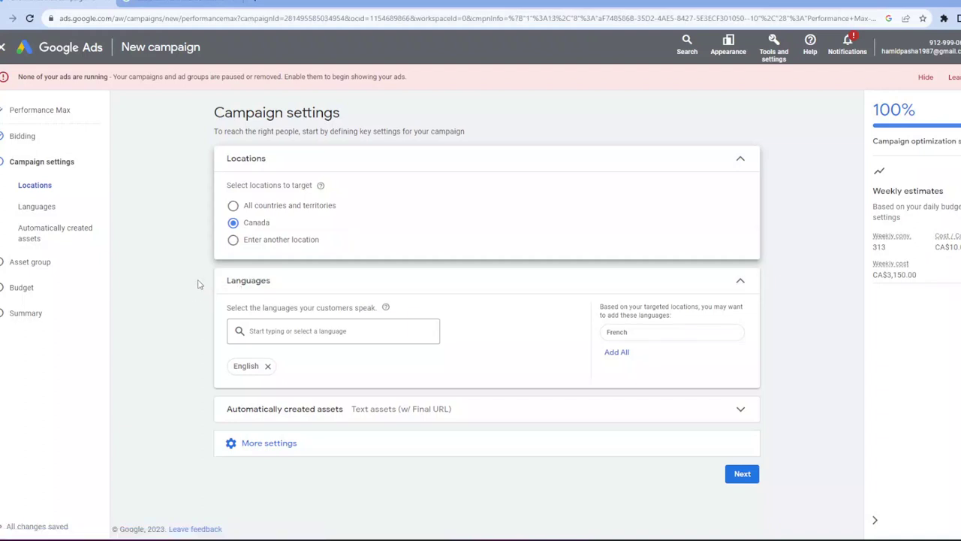
{"action": "left_click", "coordinate": [268, 366]}
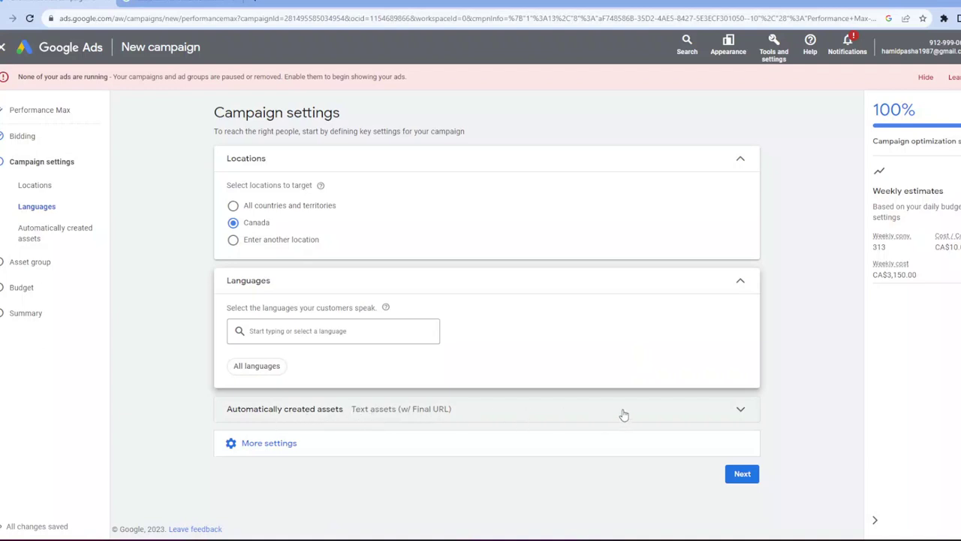
Step: Try turning off Text assets and Final URL under the automatically created assets, and re-enable both
{"action": "left_click", "coordinate": [735, 415]}
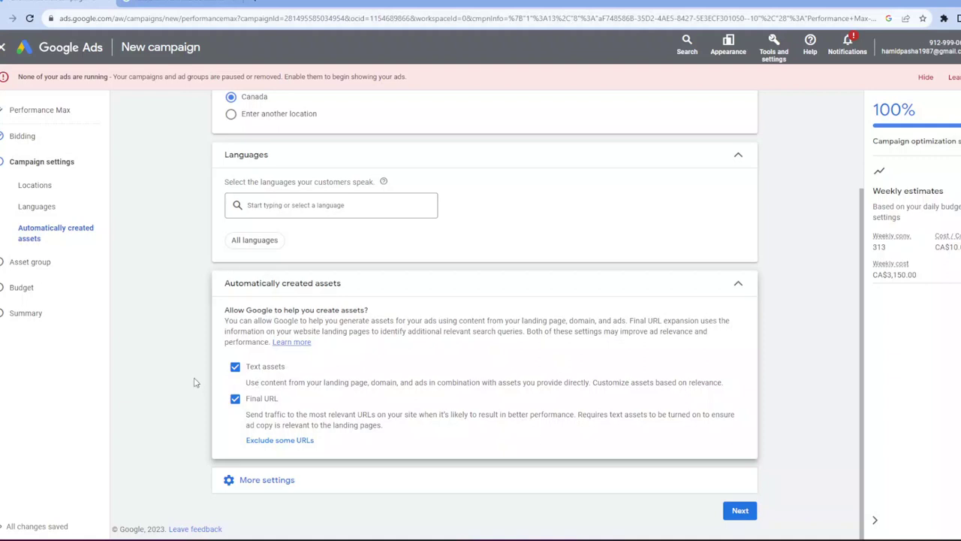
{"action": "left_click", "coordinate": [235, 367]}
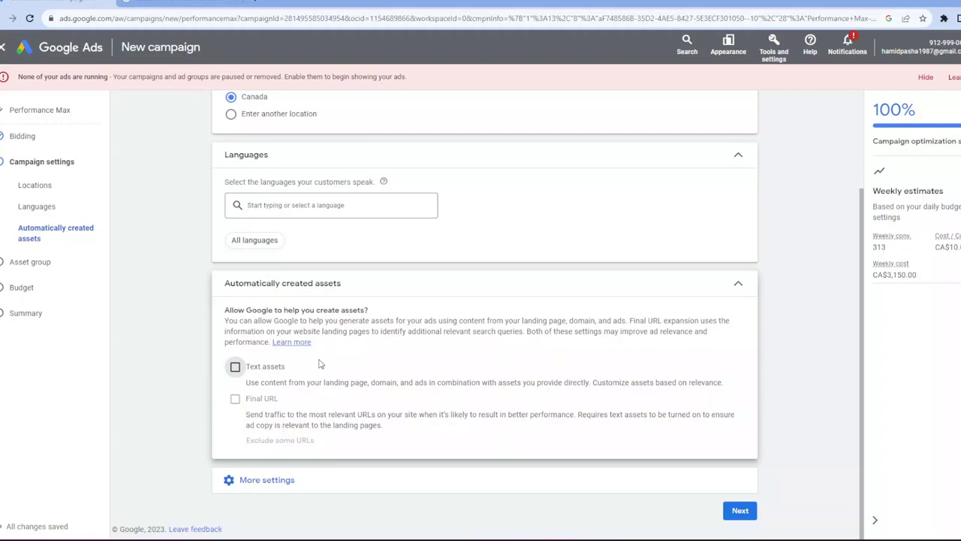
{"action": "left_click", "coordinate": [237, 368]}
{"action": "left_click", "coordinate": [235, 399]}
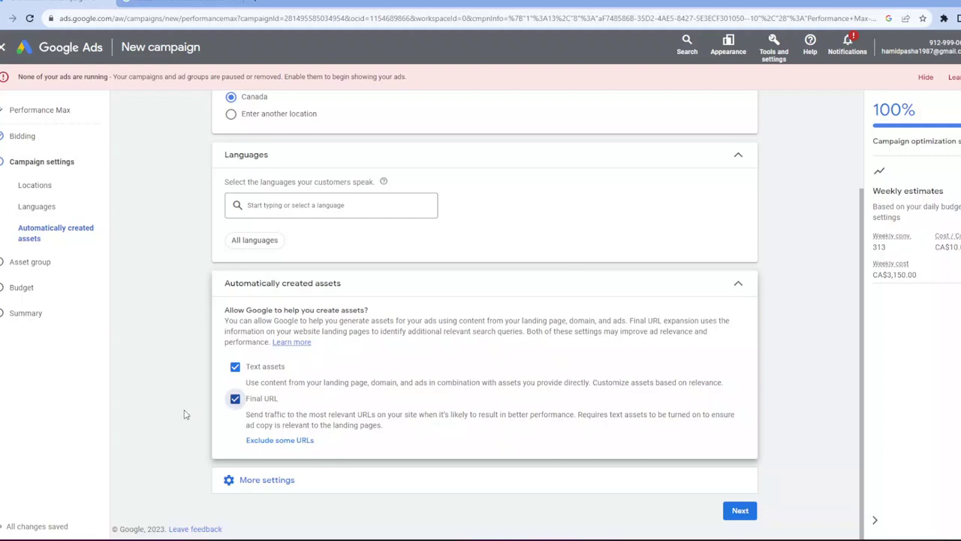
{"action": "left_click", "coordinate": [235, 400]}
{"action": "left_click", "coordinate": [234, 401]}
Step: Start an exclusion rule for the Final URL option with the condition that the URL contains faq
{"action": "left_click", "coordinate": [282, 446]}
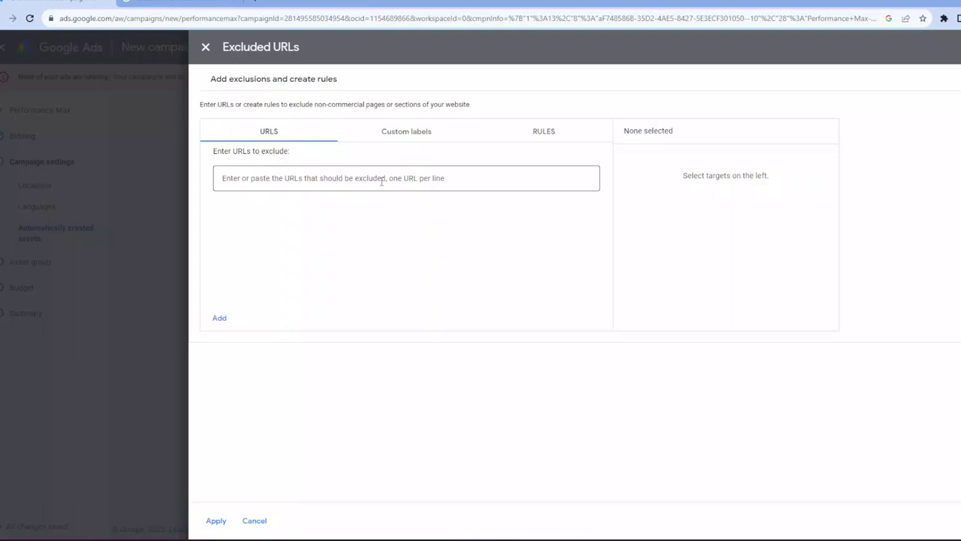
{"action": "left_click", "coordinate": [535, 133]}
{"action": "left_click", "coordinate": [417, 159]}
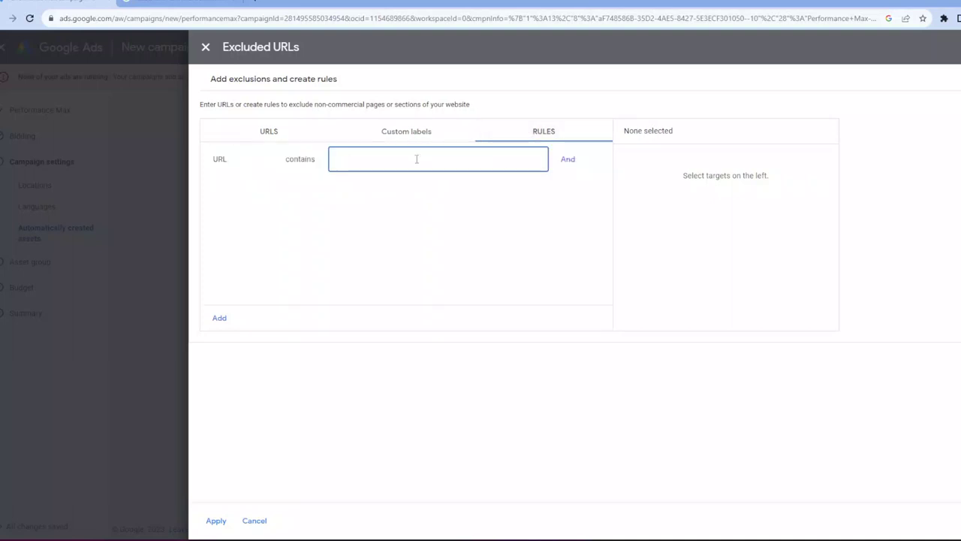
{"action": "type", "text": "blog"}
{"action": "left_click_drag", "start_coordinate": [359, 161], "coordinate": [335, 159]}
{"action": "left_click", "coordinate": [371, 160]}
{"action": "left_click", "coordinate": [572, 162]}
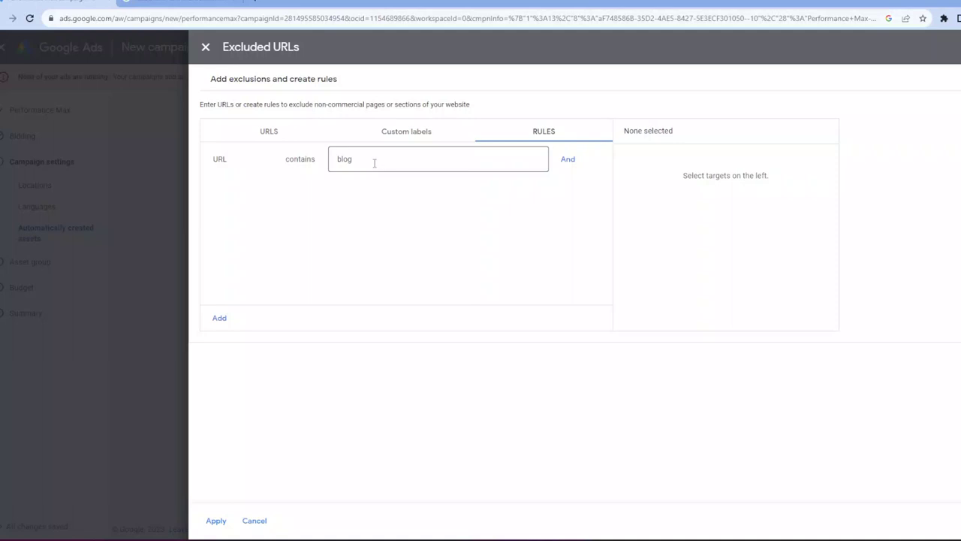
{"action": "left_click", "coordinate": [409, 161]}
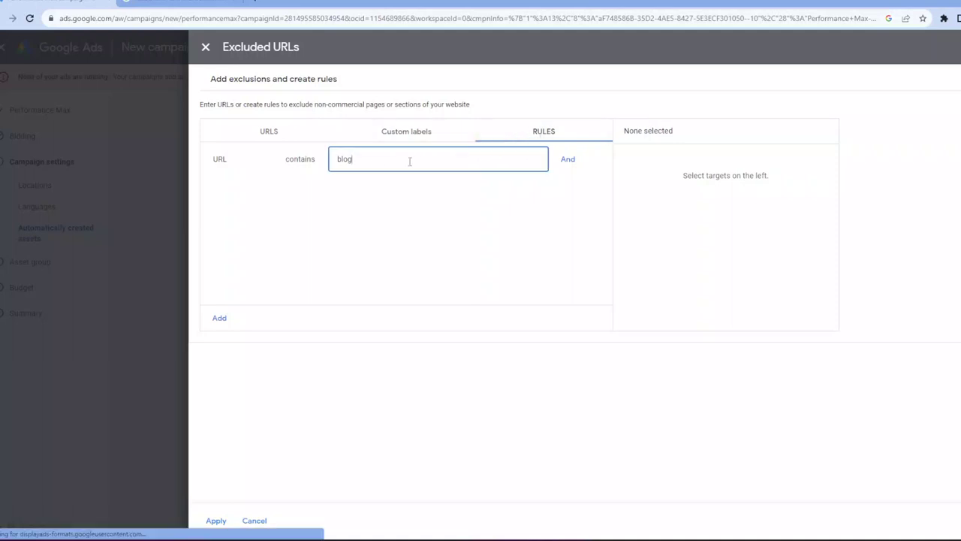
{"action": "double_click", "coordinate": [383, 161]}
{"action": "type", "text": "faq"}
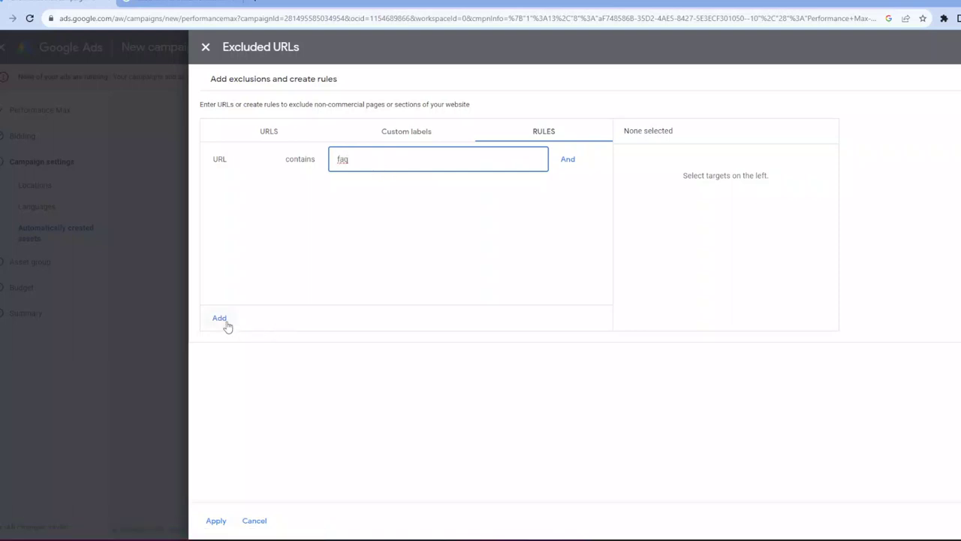
Step: Add a second condition that the URL contains blog, add the combined rule and apply the URL exclusions
{"action": "left_click", "coordinate": [569, 159]}
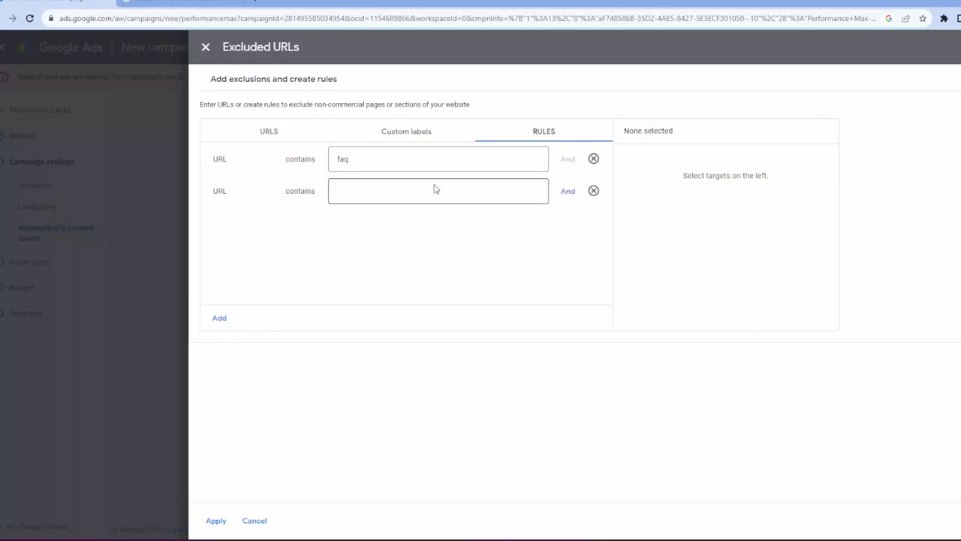
{"action": "type", "text": "blog"}
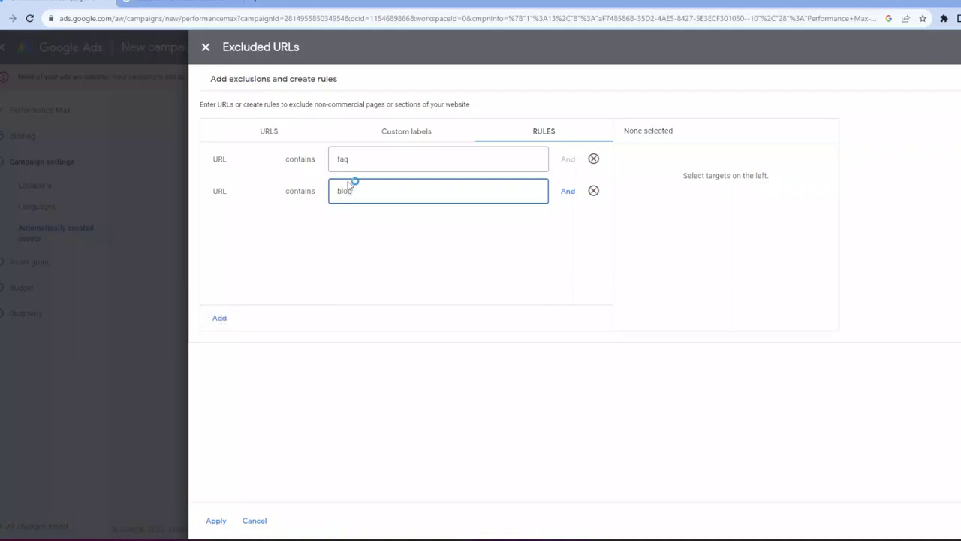
{"action": "left_click_drag", "start_coordinate": [360, 160], "coordinate": [339, 160]}
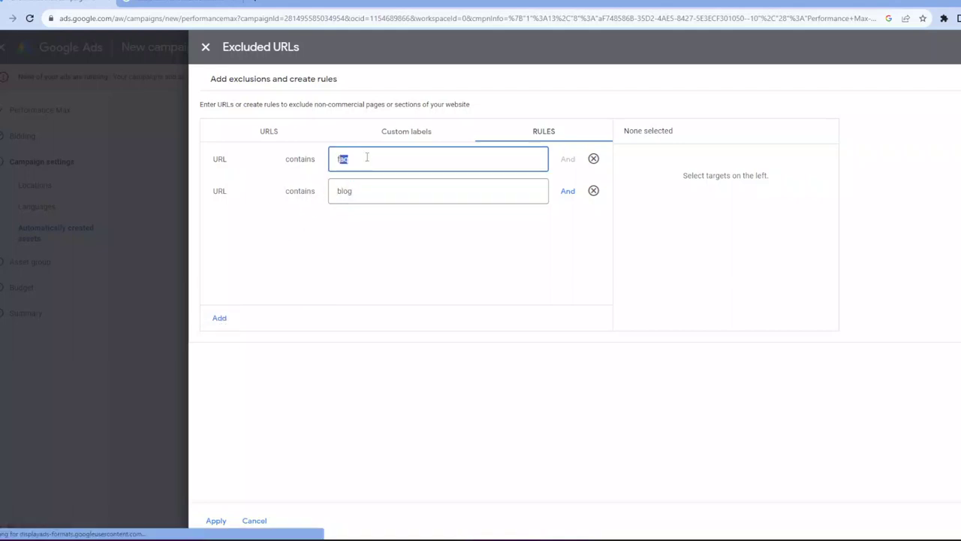
{"action": "left_click", "coordinate": [368, 158]}
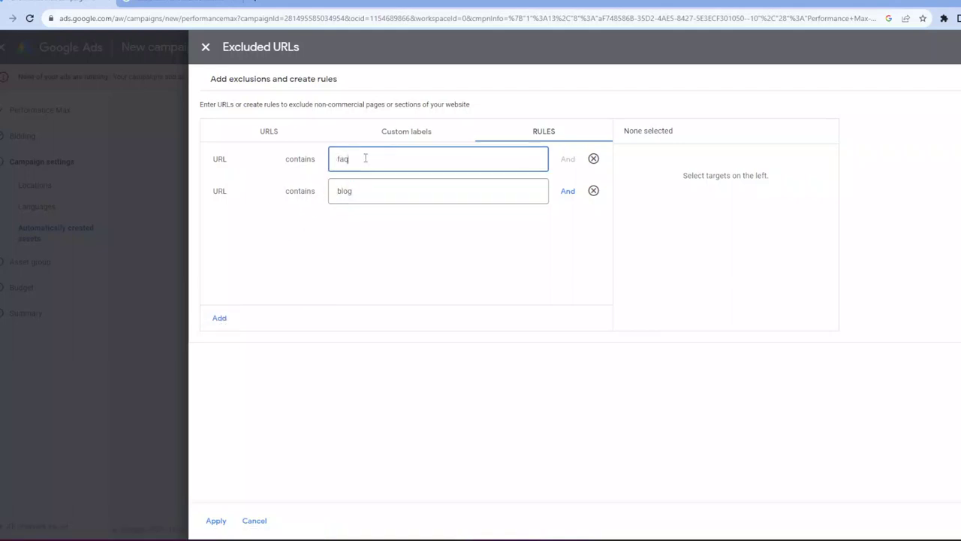
{"action": "left_click", "coordinate": [358, 192]}
{"action": "left_click_drag", "start_coordinate": [359, 193], "coordinate": [339, 192]}
{"action": "left_click", "coordinate": [369, 190]}
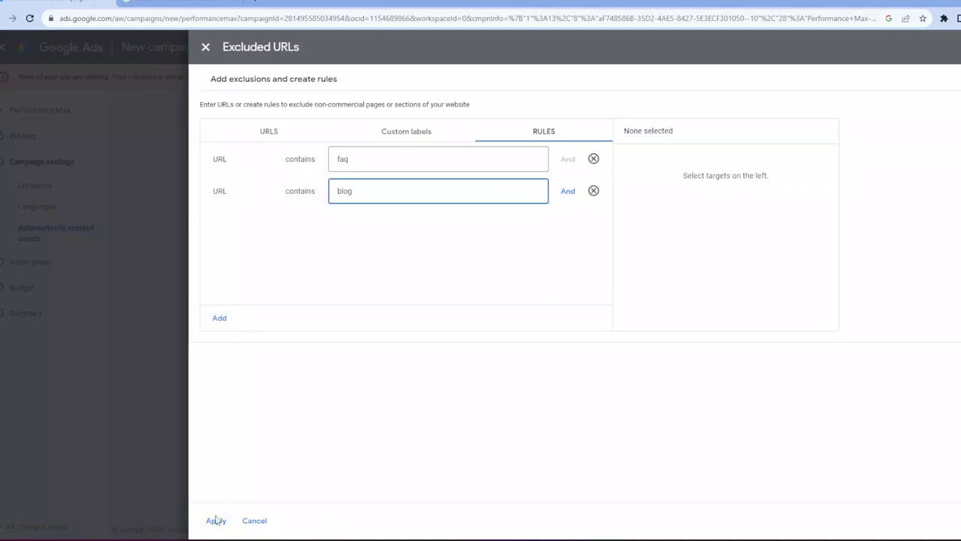
{"action": "left_click", "coordinate": [225, 323]}
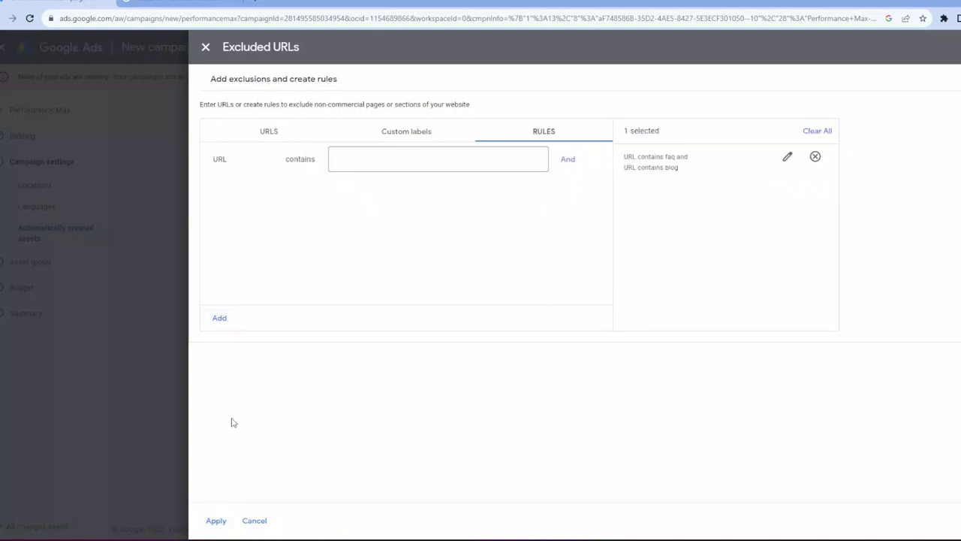
{"action": "left_click", "coordinate": [213, 526]}
{"action": "scroll", "coordinate": [199, 353], "scroll_direction": "down", "scroll_amount": 1}
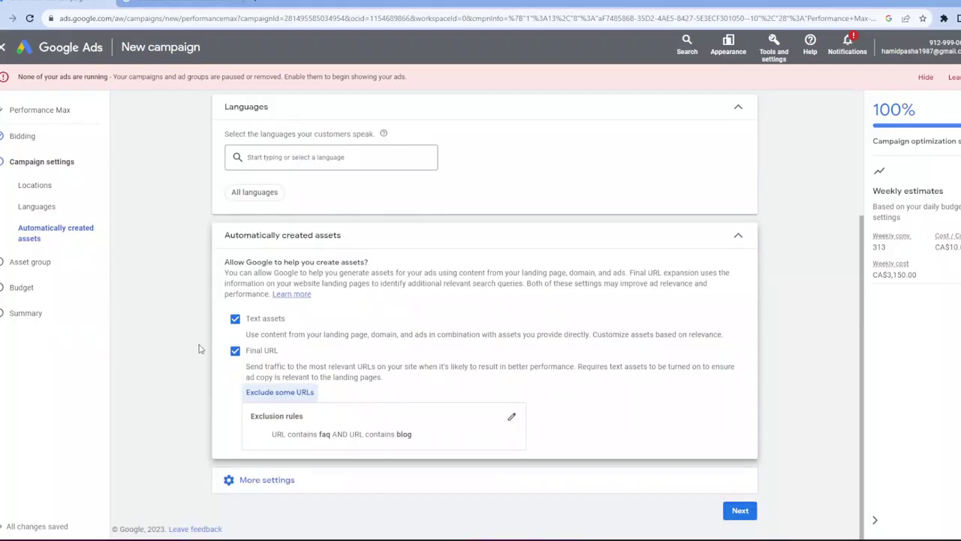
Step: Show the additional campaign settings and open the start and end dates
{"action": "left_click", "coordinate": [325, 484]}
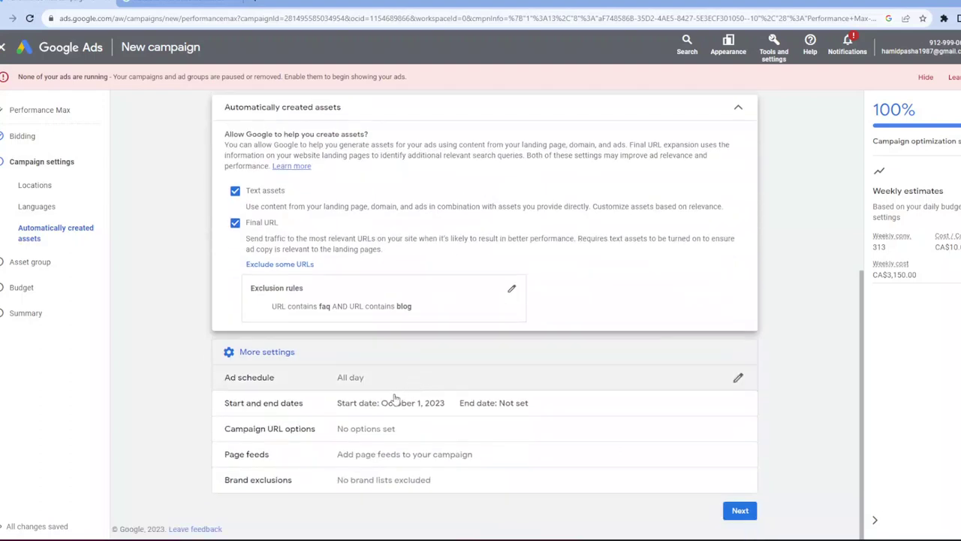
{"action": "left_click", "coordinate": [394, 403]}
{"action": "scroll", "coordinate": [391, 430], "scroll_direction": "down", "scroll_amount": 1}
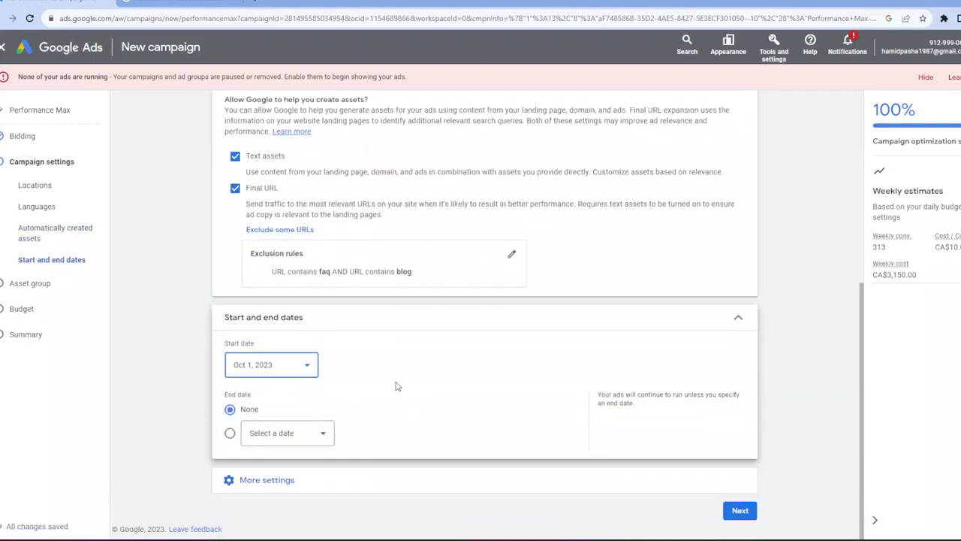
Step: Open the ad schedule, look through its day options without changing them, and collapse the section
{"action": "left_click", "coordinate": [355, 484]}
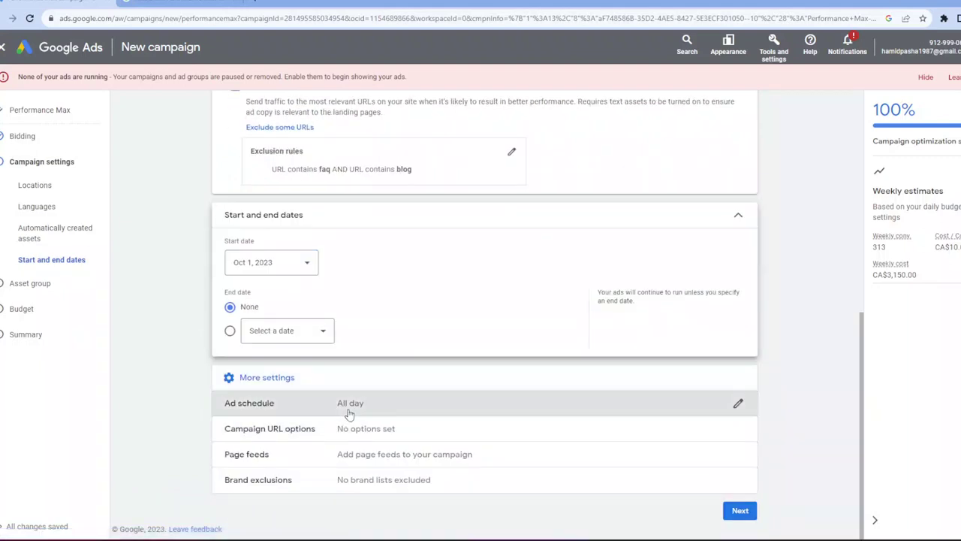
{"action": "left_click", "coordinate": [347, 413]}
{"action": "scroll", "coordinate": [431, 401], "scroll_direction": "down", "scroll_amount": 1}
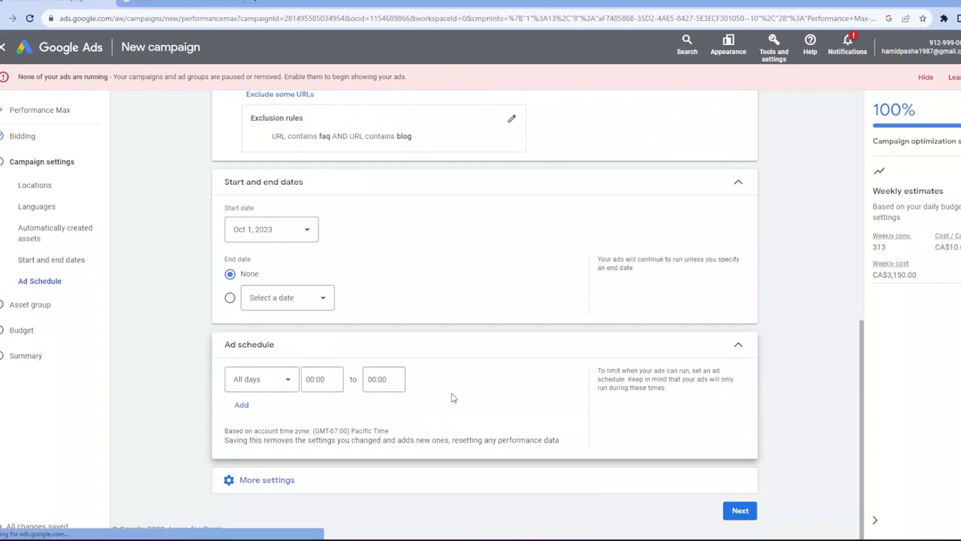
{"action": "left_click", "coordinate": [284, 379]}
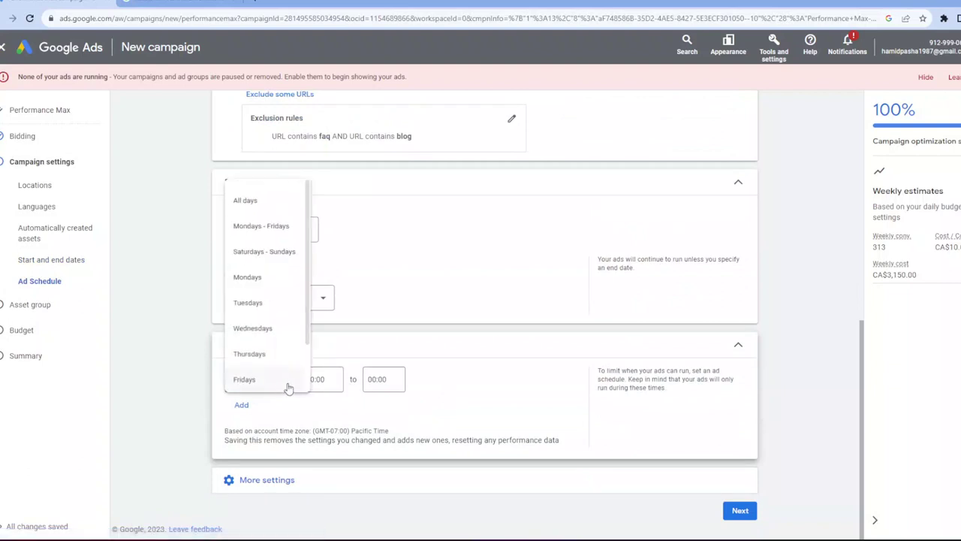
{"action": "left_click", "coordinate": [476, 385]}
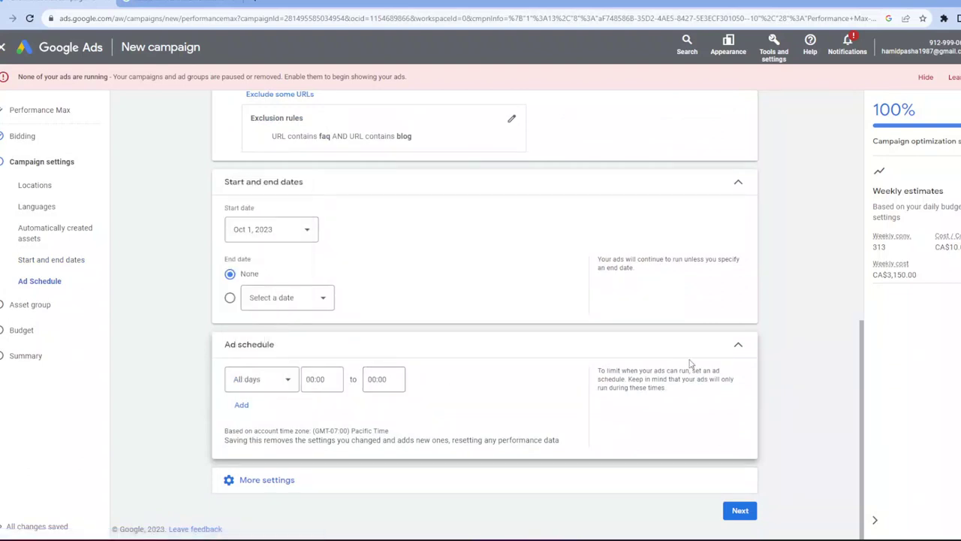
{"action": "left_click", "coordinate": [740, 346]}
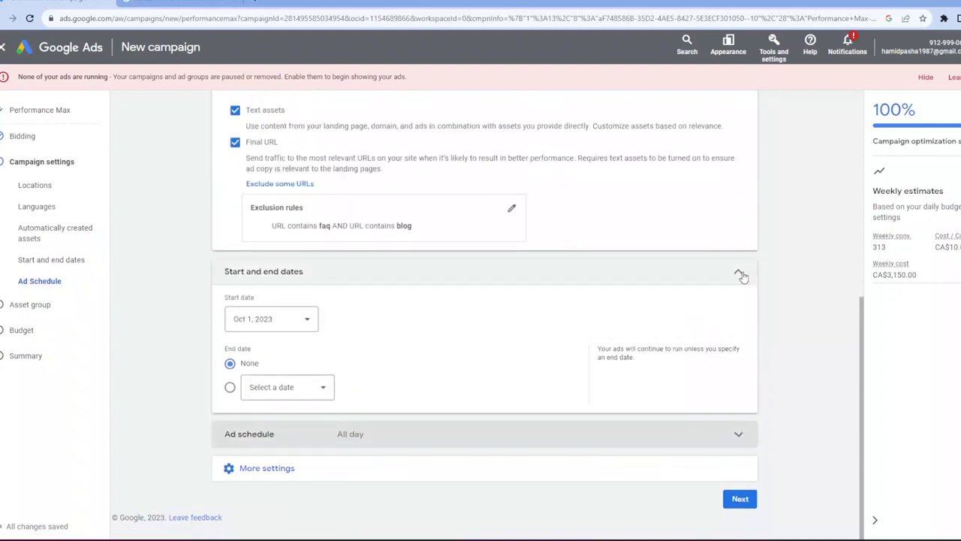
Step: Set the campaign's start date to Oct 2, 2023 and collapse the start and end dates
{"action": "left_click", "coordinate": [303, 324]}
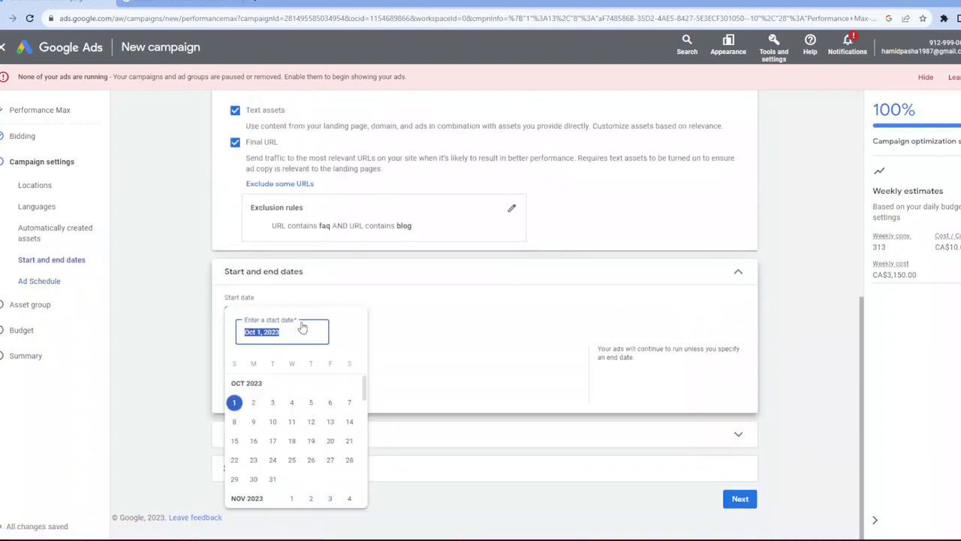
{"action": "left_click", "coordinate": [254, 403]}
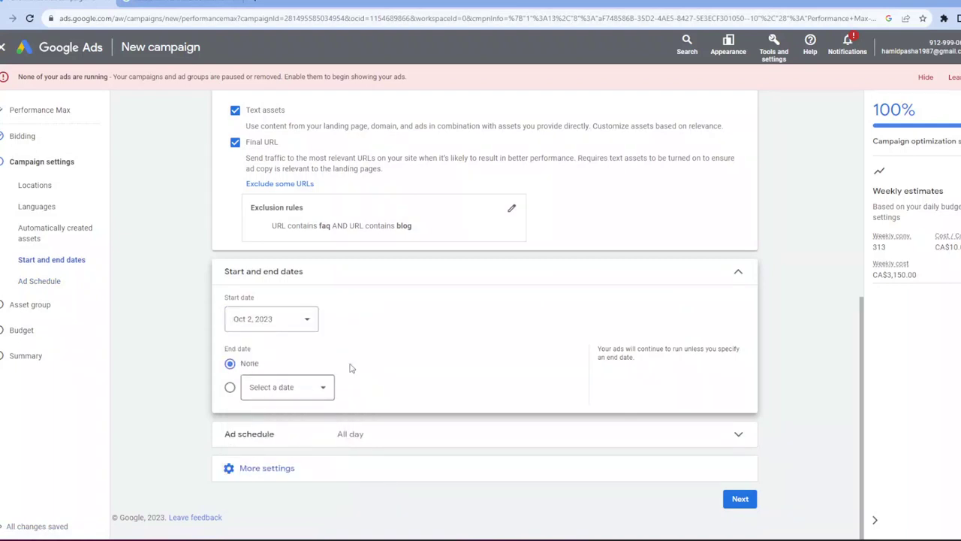
{"action": "left_click", "coordinate": [739, 273]}
Step: Open the brand exclusions, check the available brand lists, and collapse the section without excluding any
{"action": "left_click", "coordinate": [299, 467]}
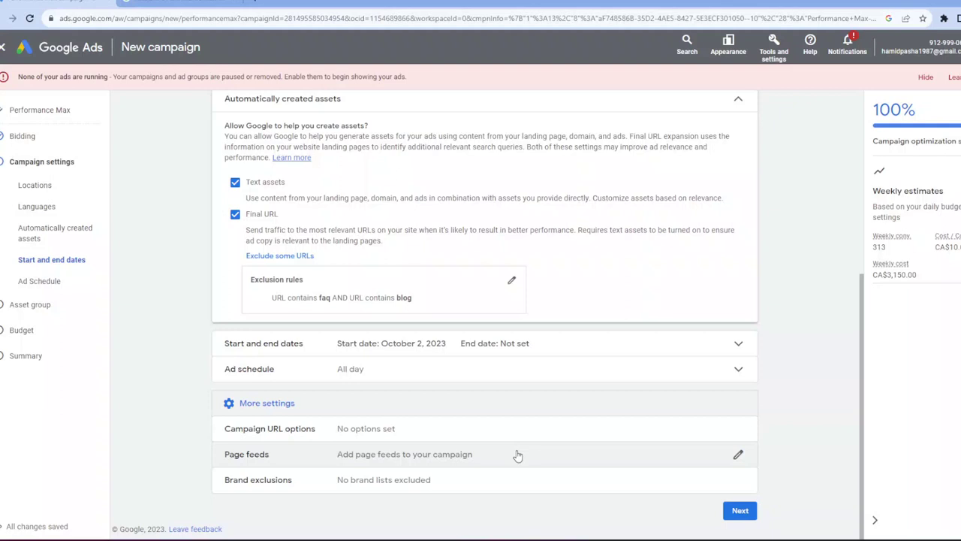
{"action": "left_click", "coordinate": [475, 487]}
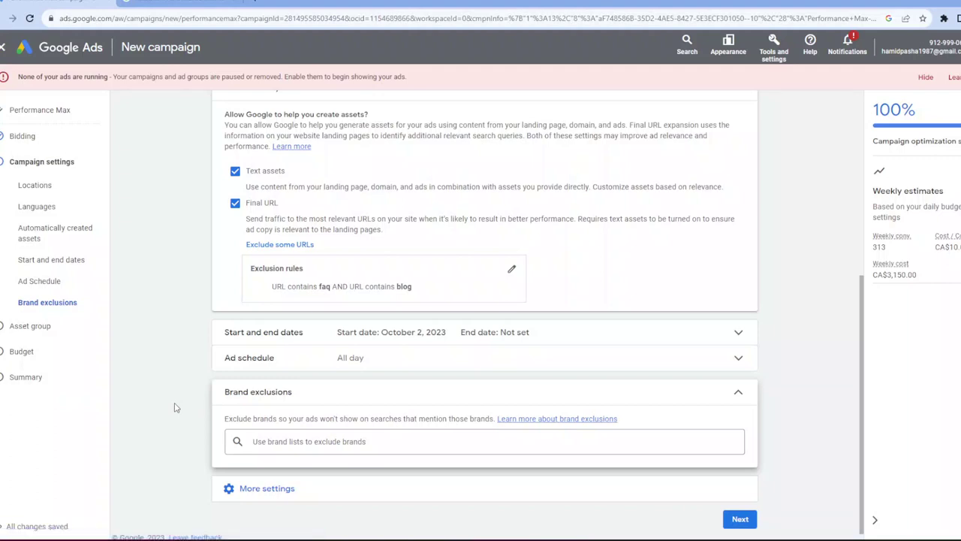
{"action": "left_click", "coordinate": [289, 441]}
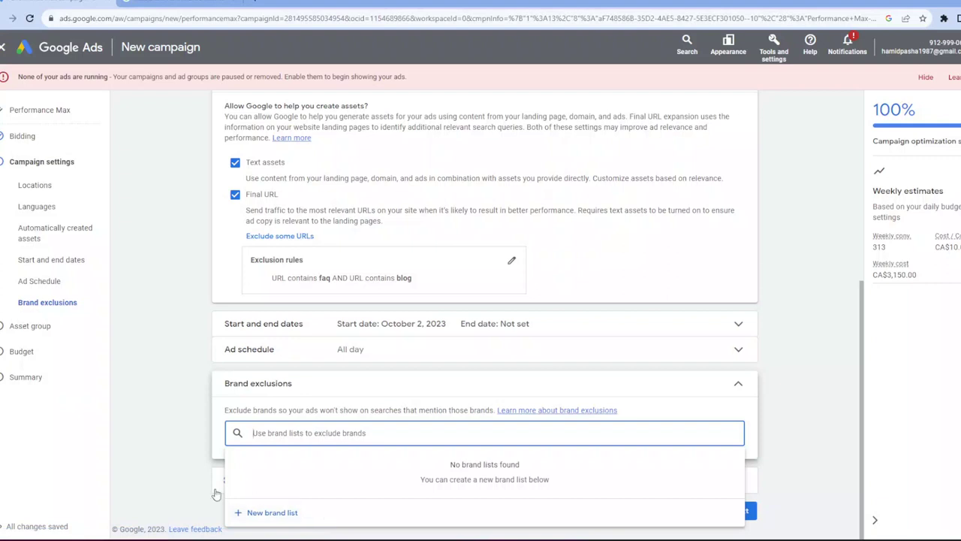
{"action": "left_click", "coordinate": [184, 436]}
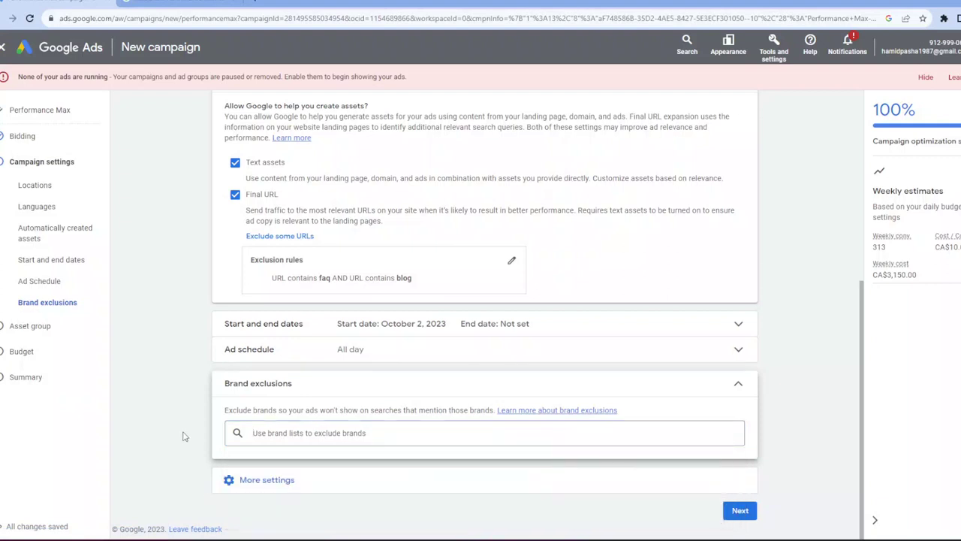
{"action": "left_click", "coordinate": [739, 383]}
Step: Check the remaining additional settings and proceed to the asset group
{"action": "left_click", "coordinate": [298, 471]}
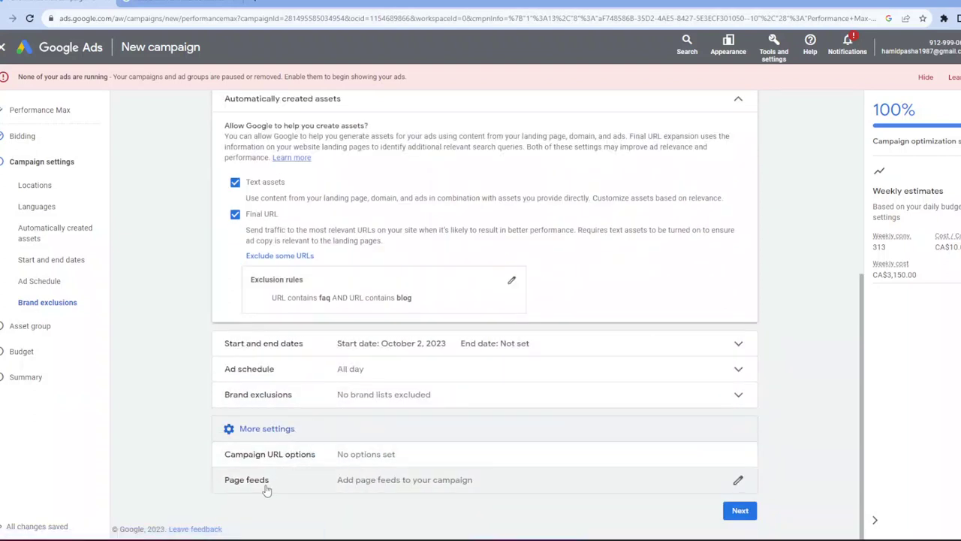
{"action": "left_click", "coordinate": [737, 513]}
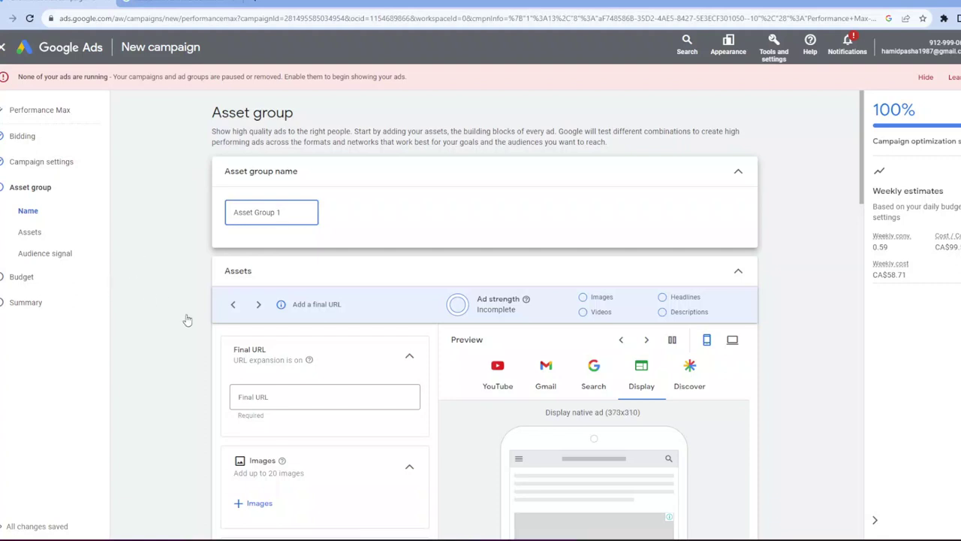
Step: Examine the asset group page, including its name, final URL, images, logos and ad preview
{"action": "scroll", "coordinate": [301, 376], "scroll_direction": "down", "scroll_amount": 2}
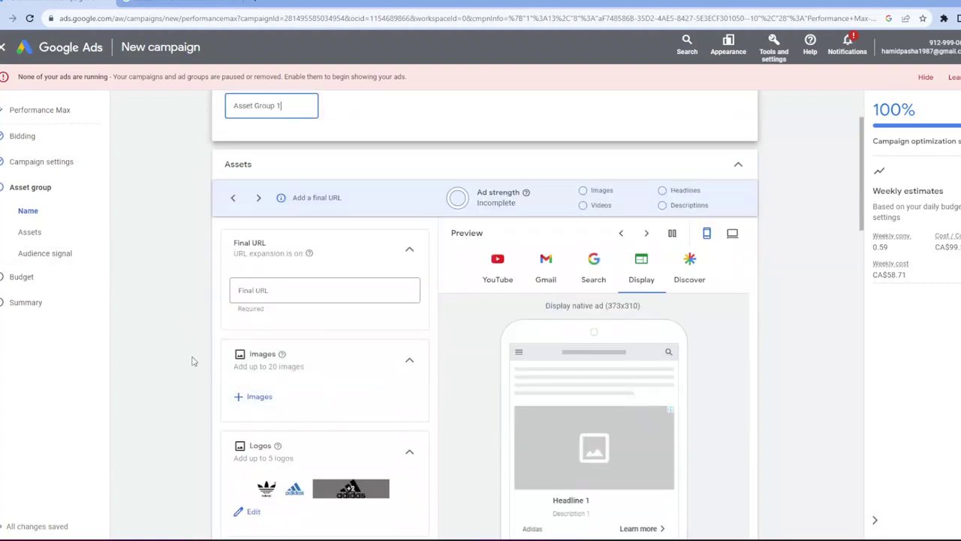
{"action": "scroll", "coordinate": [188, 353], "scroll_direction": "up", "scroll_amount": 1}
{"action": "scroll", "coordinate": [188, 353], "scroll_direction": "up", "scroll_amount": 1}
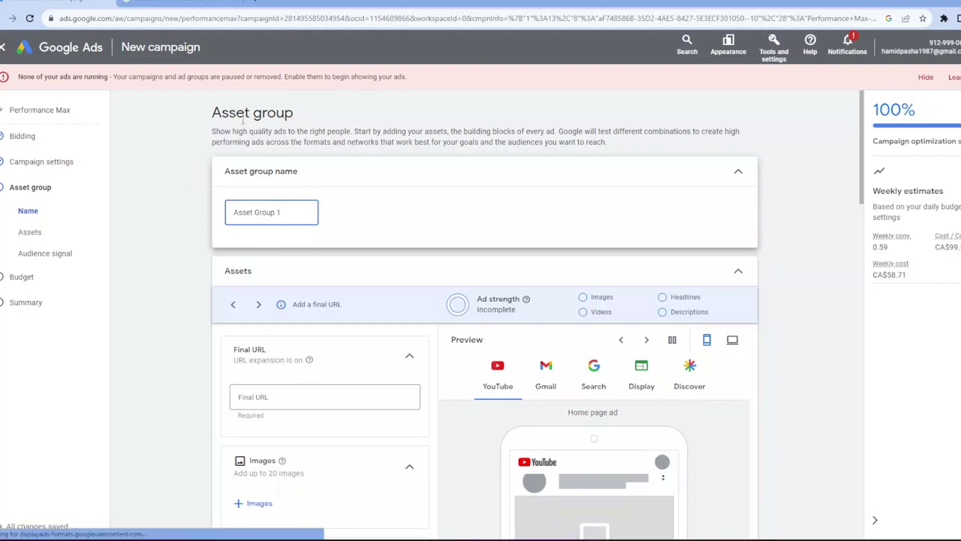
{"action": "scroll", "coordinate": [192, 169], "scroll_direction": "down", "scroll_amount": 1}
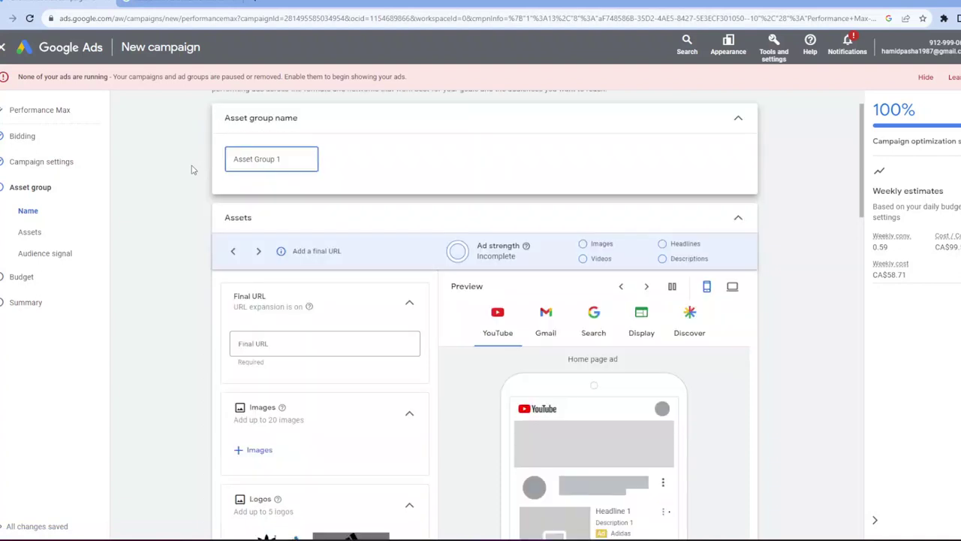
{"action": "scroll", "coordinate": [302, 362], "scroll_direction": "down", "scroll_amount": 2}
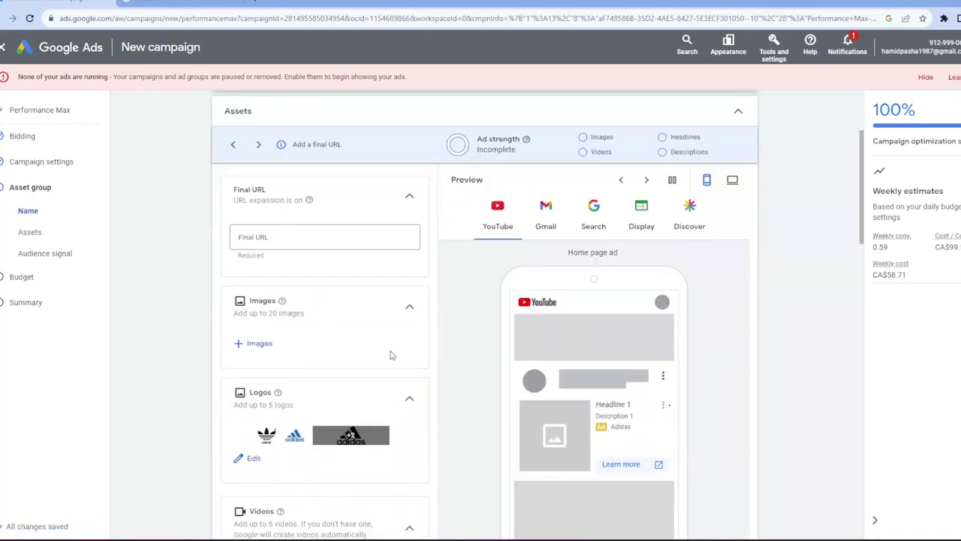
{"action": "scroll", "coordinate": [199, 321], "scroll_direction": "up", "scroll_amount": 3}
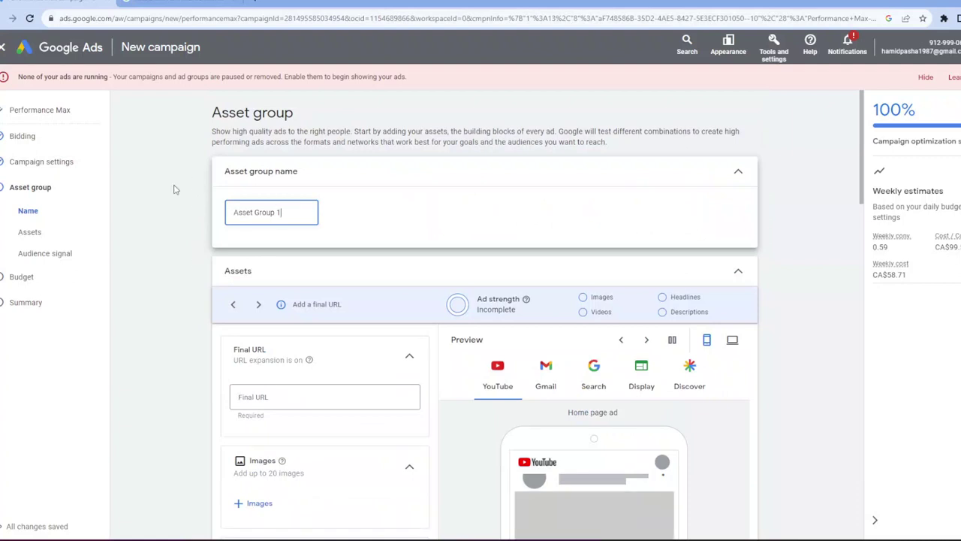
{"action": "scroll", "coordinate": [287, 355], "scroll_direction": "down", "scroll_amount": 1}
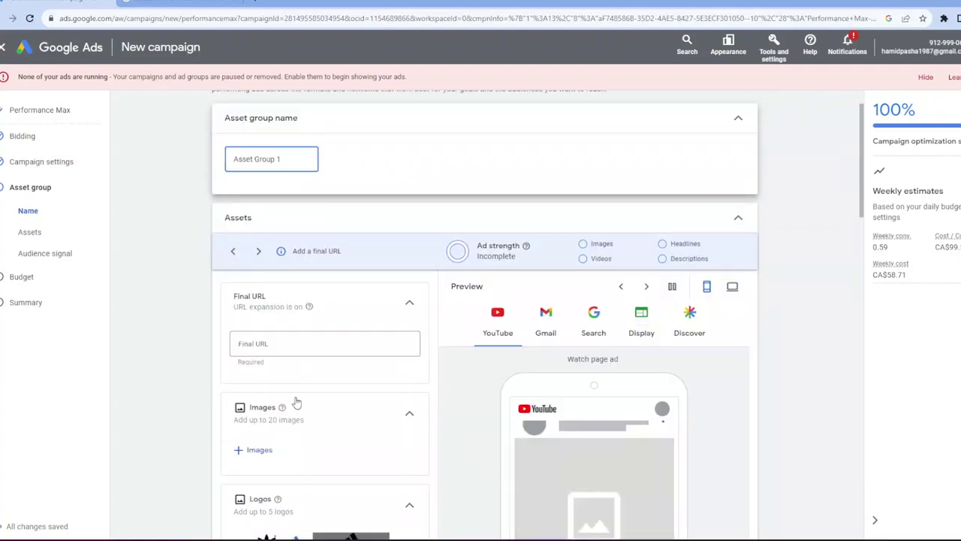
{"action": "scroll", "coordinate": [294, 394], "scroll_direction": "up", "scroll_amount": 1}
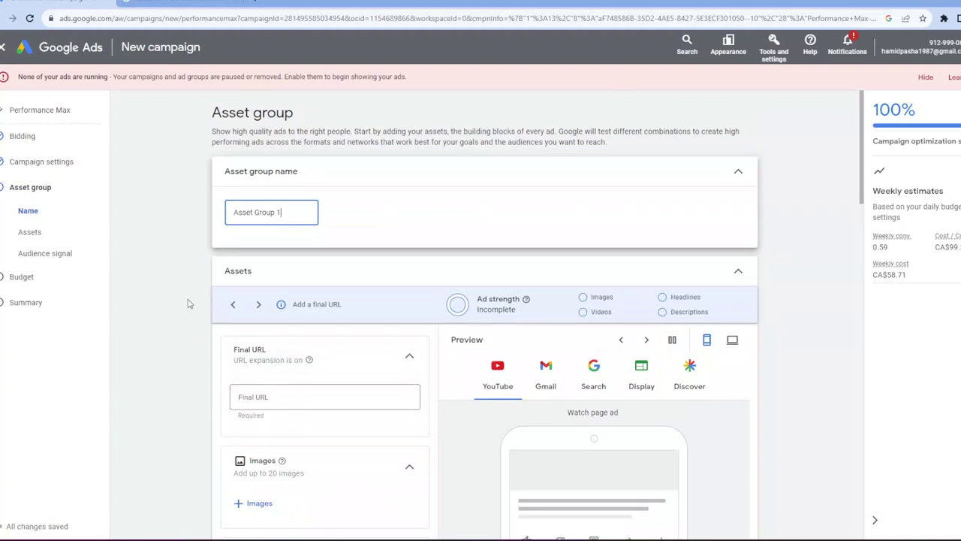
{"action": "scroll", "coordinate": [190, 303], "scroll_direction": "down", "scroll_amount": 2}
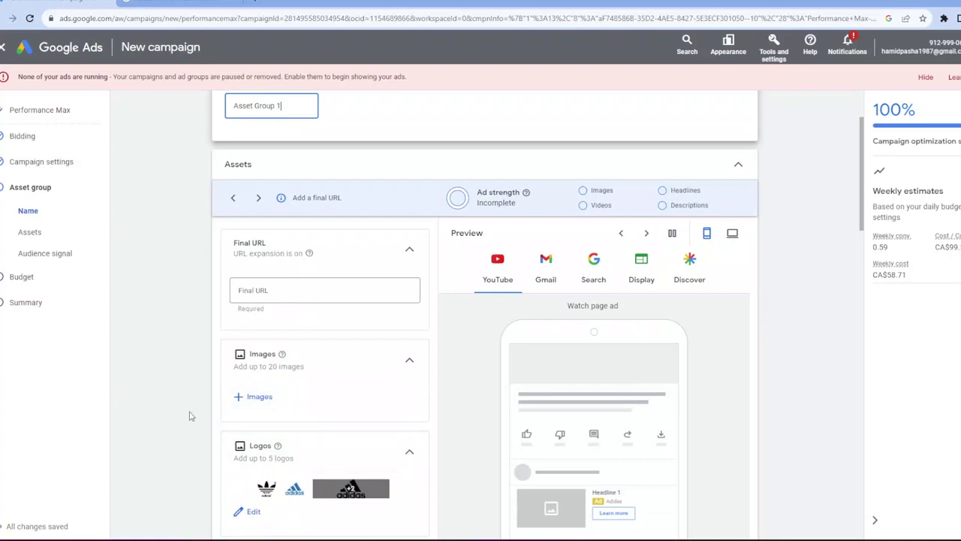
Step: Enter the advertiser's website address as the asset group's final URL
{"action": "scroll", "coordinate": [189, 415], "scroll_direction": "up", "scroll_amount": 2}
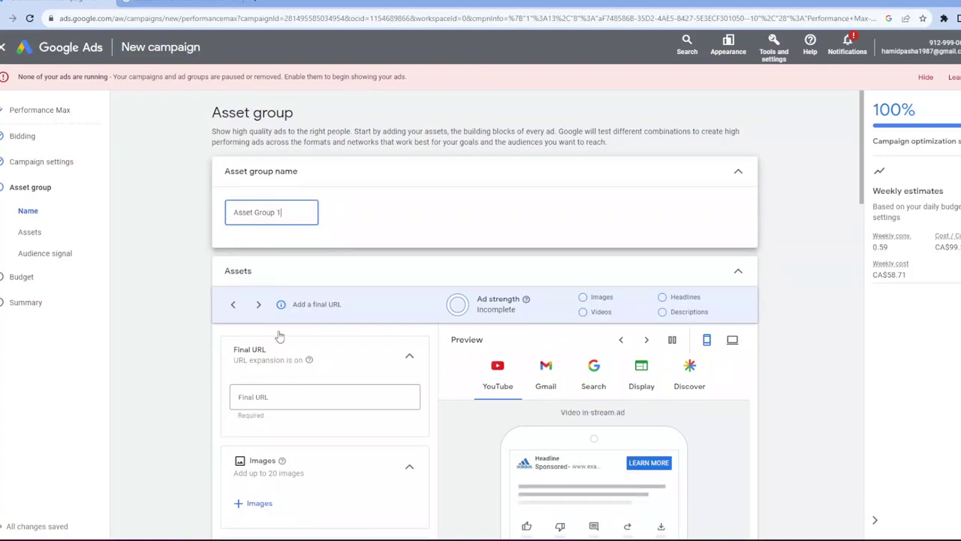
{"action": "left_click", "coordinate": [279, 397]}
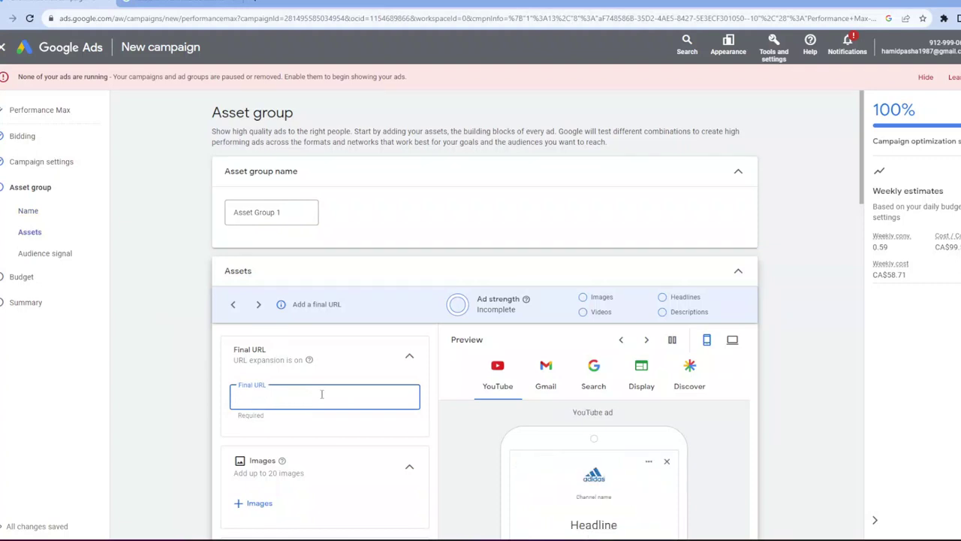
{"action": "type", "text": "http://hamidpasha.ca"}
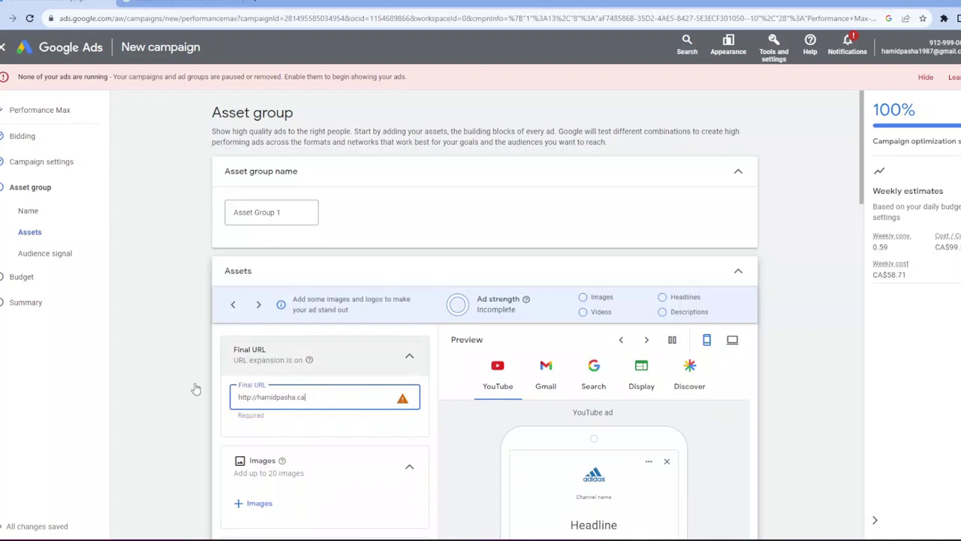
{"action": "key", "text": "Tab"}
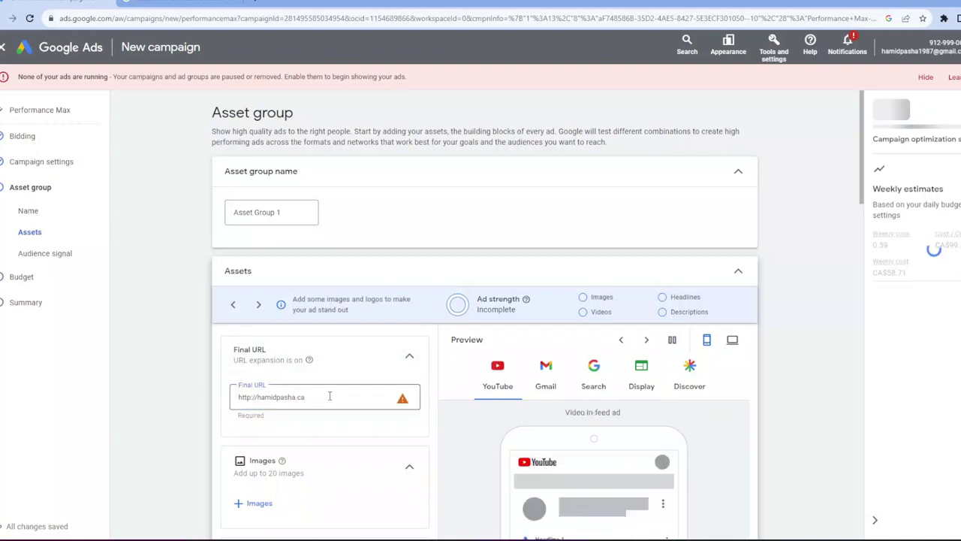
{"action": "left_click_drag", "start_coordinate": [329, 396], "coordinate": [292, 397]}
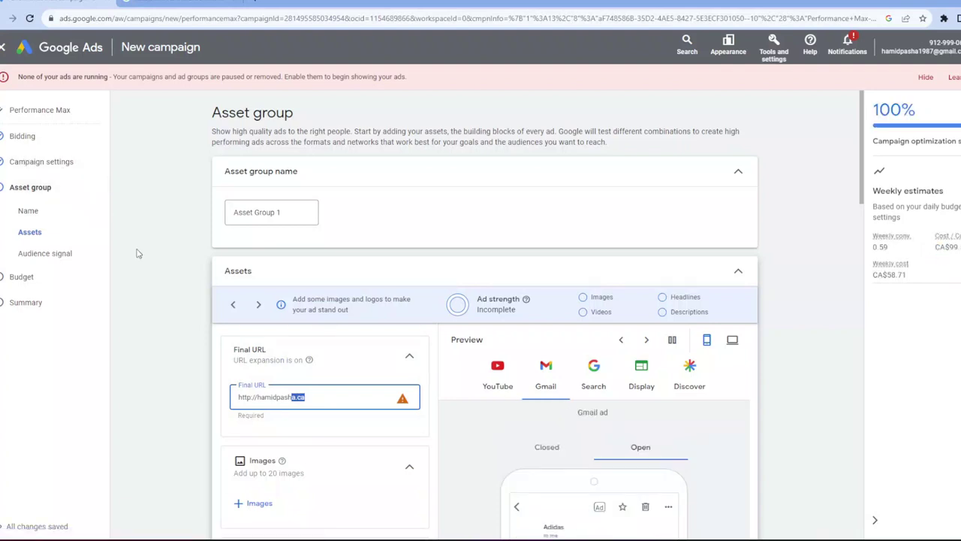
{"action": "left_click", "coordinate": [195, 264]}
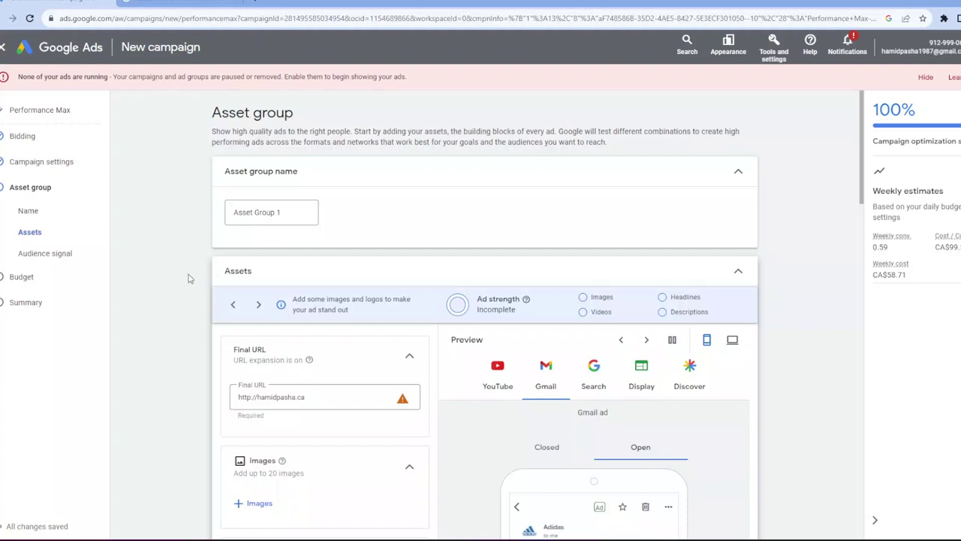
{"action": "left_click_drag", "start_coordinate": [317, 396], "coordinate": [230, 396]}
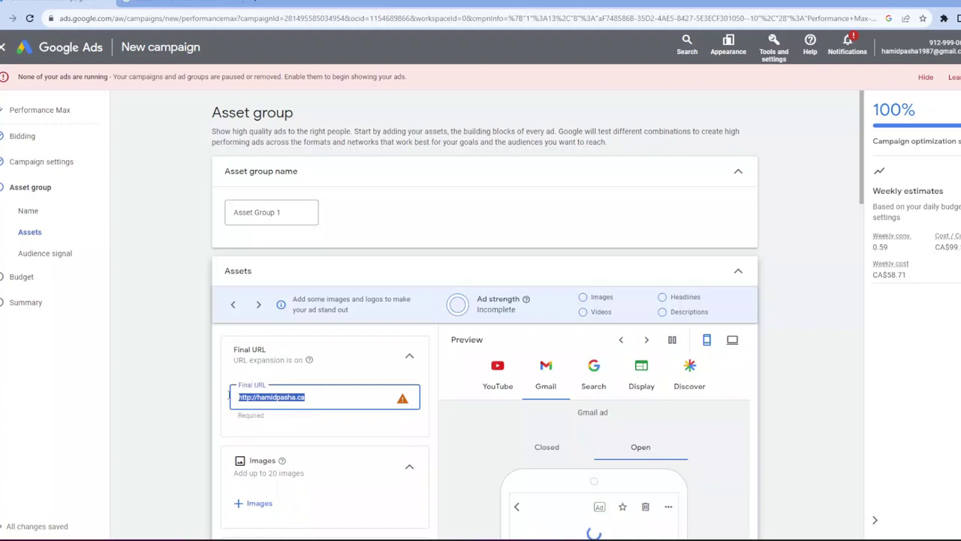
{"action": "left_click", "coordinate": [333, 397]}
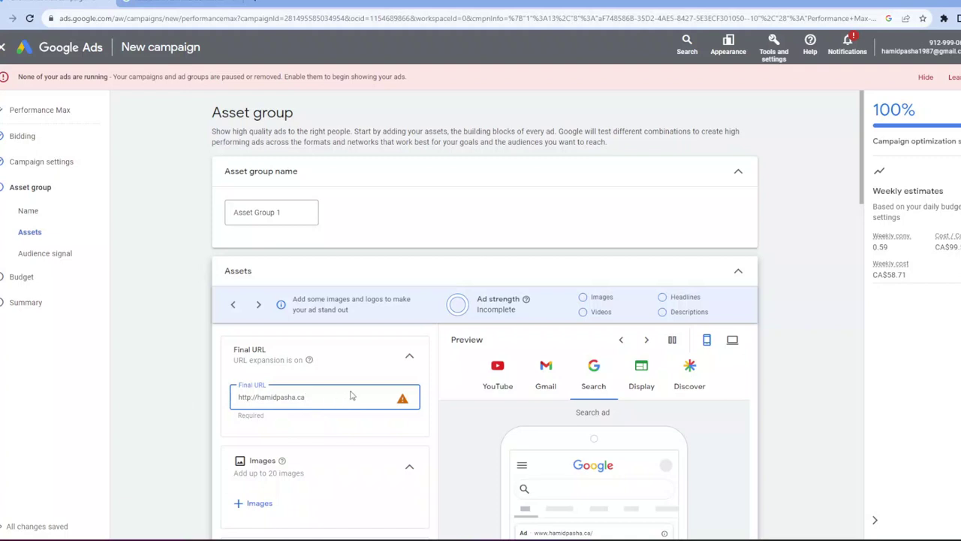
Step: Switch to the Google Ads API documentation and examine the minimum and maximum text and image asset requirements for Performance Max campaigns
{"action": "scroll", "coordinate": [320, 424], "scroll_direction": "down", "scroll_amount": 1}
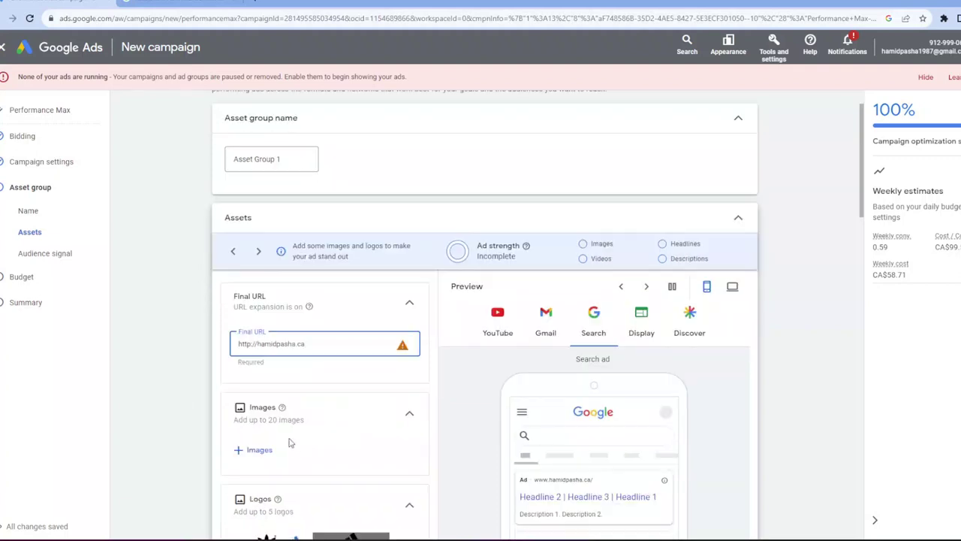
{"action": "scroll", "coordinate": [379, 409], "scroll_direction": "down", "scroll_amount": 1}
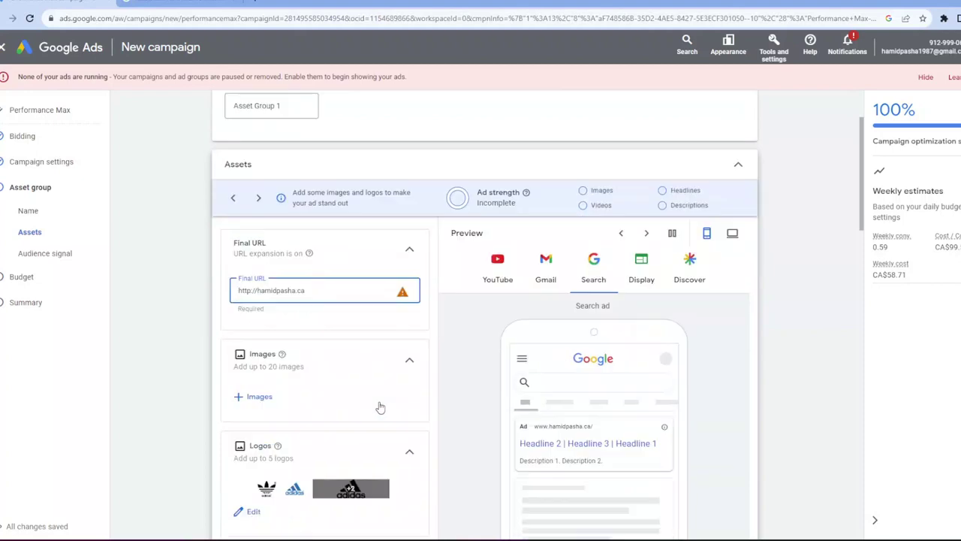
{"action": "scroll", "coordinate": [311, 397], "scroll_direction": "down", "scroll_amount": 2}
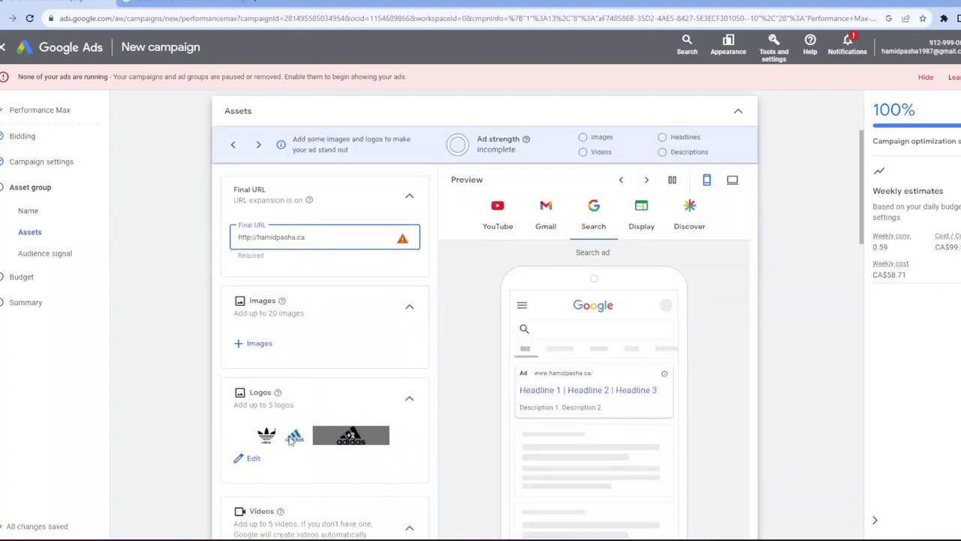
{"action": "scroll", "coordinate": [285, 447], "scroll_direction": "up", "scroll_amount": 4}
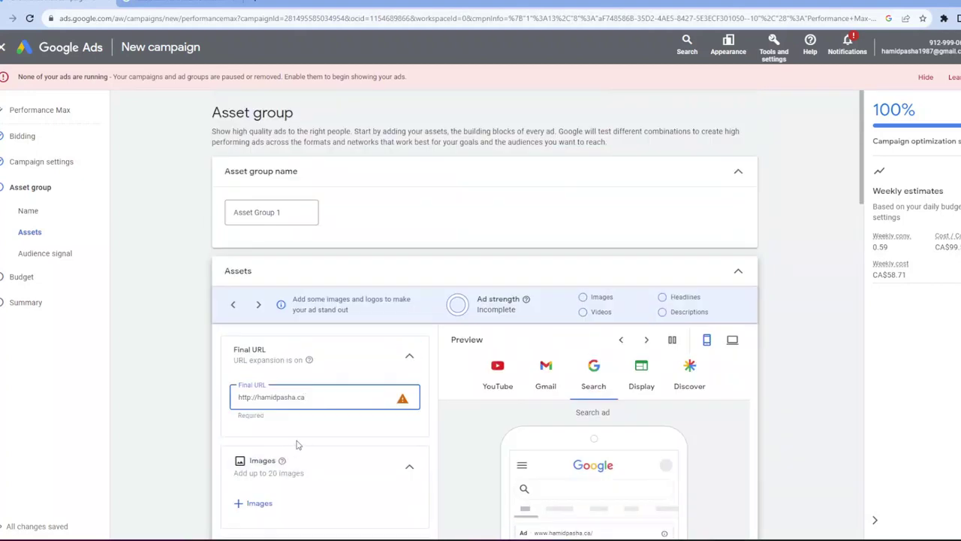
{"action": "mouse_move", "coordinate": [401, 467]}
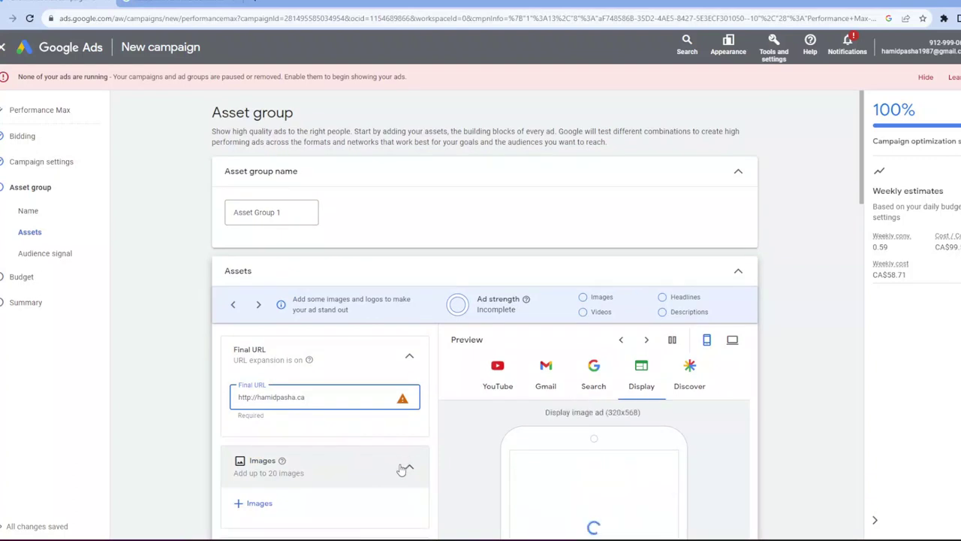
{"action": "left_click", "coordinate": [180, 6]}
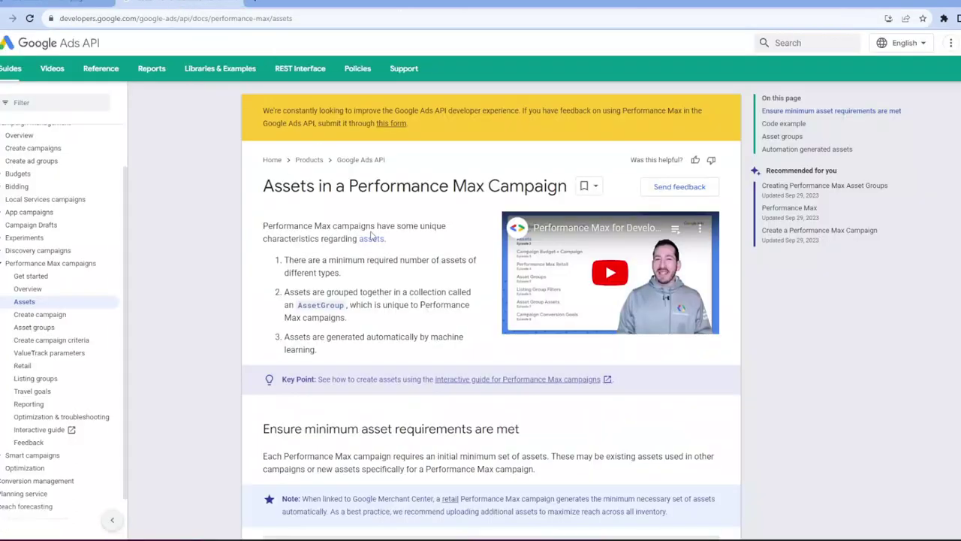
{"action": "scroll", "coordinate": [549, 289], "scroll_direction": "down", "scroll_amount": 2}
{"action": "scroll", "coordinate": [548, 289], "scroll_direction": "down", "scroll_amount": 3}
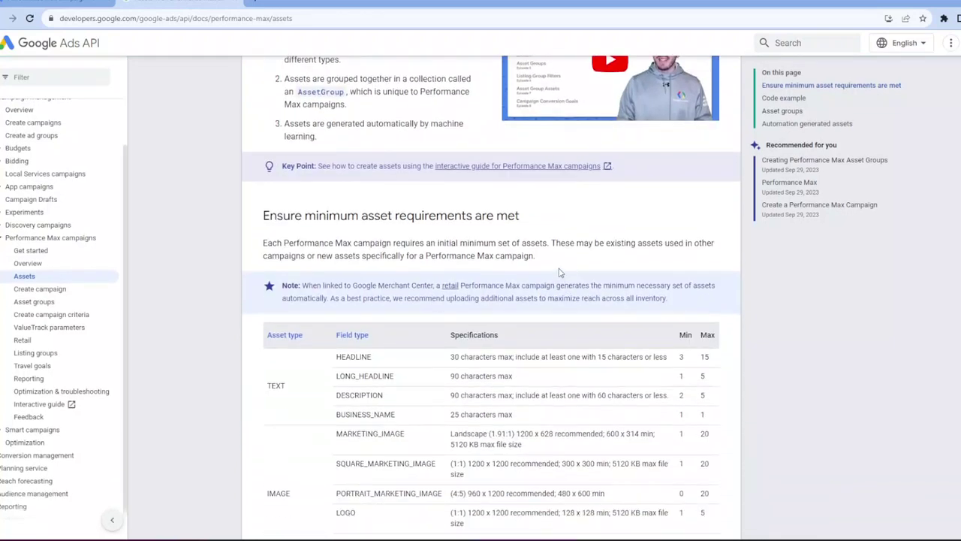
{"action": "scroll", "coordinate": [414, 286], "scroll_direction": "down", "scroll_amount": 2}
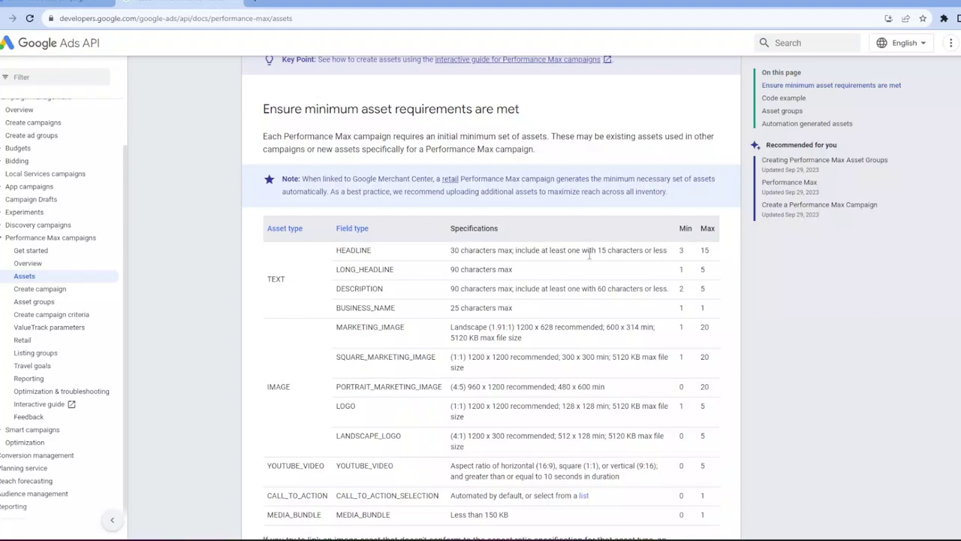
{"action": "mouse_move", "coordinate": [678, 255]}
{"action": "left_mouse_down"}
{"action": "mouse_move", "coordinate": [478, 251]}
{"action": "mouse_move", "coordinate": [680, 256]}
{"action": "left_mouse_up"}
{"action": "left_click", "coordinate": [475, 250]}
{"action": "double_click", "coordinate": [280, 388]}
{"action": "double_click", "coordinate": [681, 331]}
{"action": "double_click", "coordinate": [682, 358]}
{"action": "left_click", "coordinate": [707, 358]}
Step: Return to the campaign setup in Google Ads and open the asset library to choose images for the asset group
{"action": "left_click", "coordinate": [70, 7]}
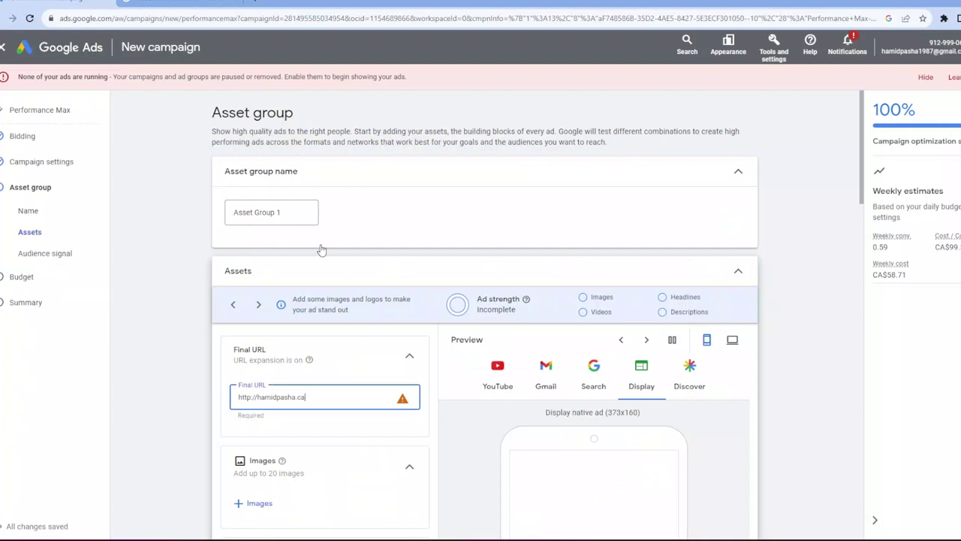
{"action": "scroll", "coordinate": [264, 500], "scroll_direction": "down", "scroll_amount": 1}
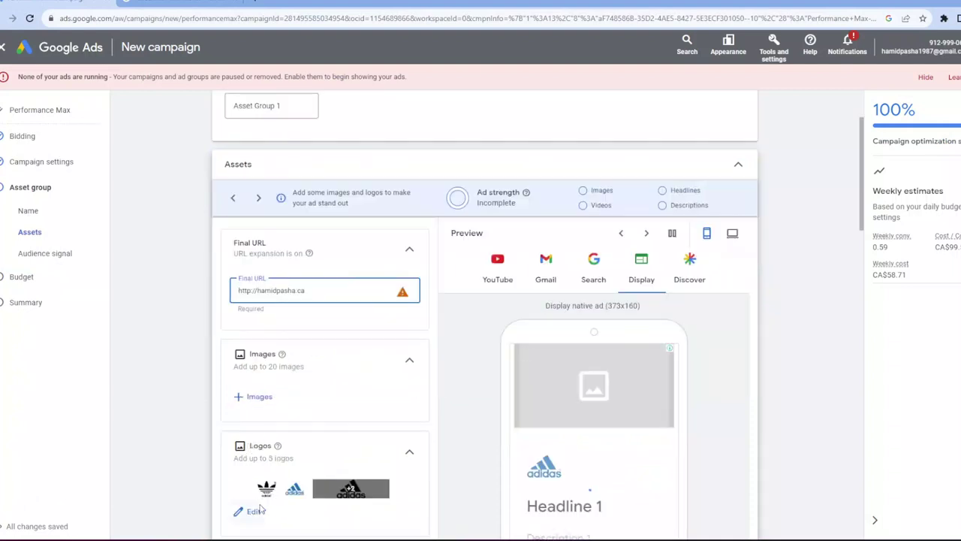
{"action": "left_click", "coordinate": [260, 398]}
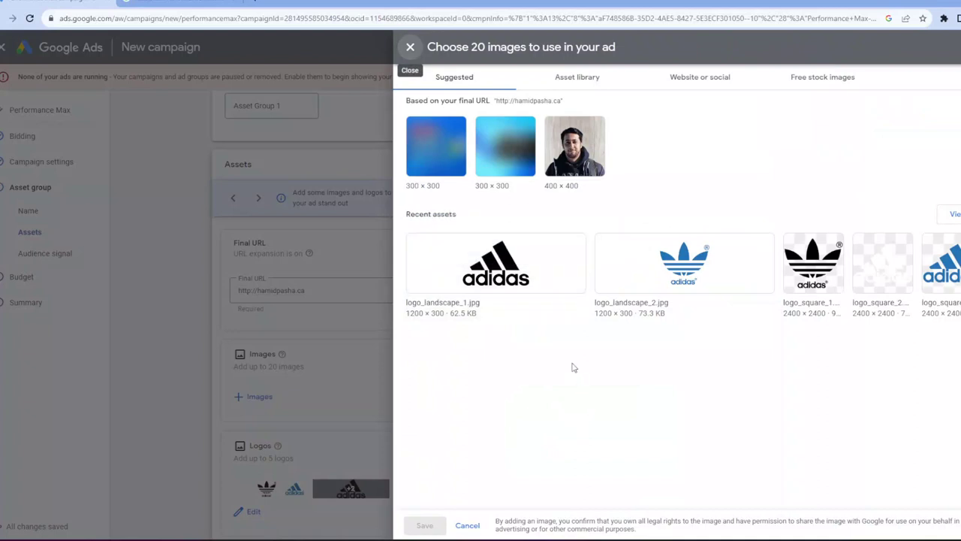
{"action": "left_click", "coordinate": [956, 215]}
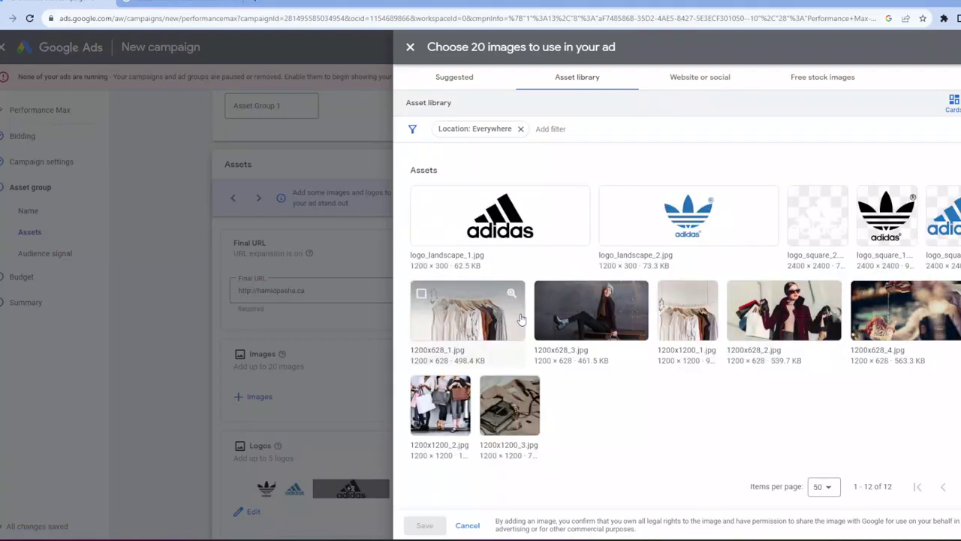
Step: Select the four 1200x628 photos and the three 1200x1200 photos, leaving out the logos, and save them as the asset group's images
{"action": "left_click", "coordinate": [423, 298]}
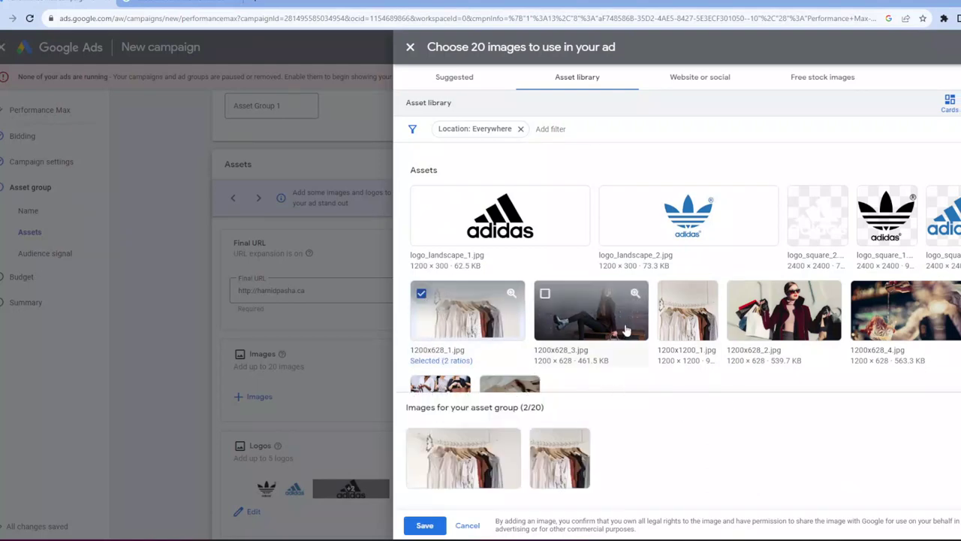
{"action": "left_click", "coordinate": [544, 295]}
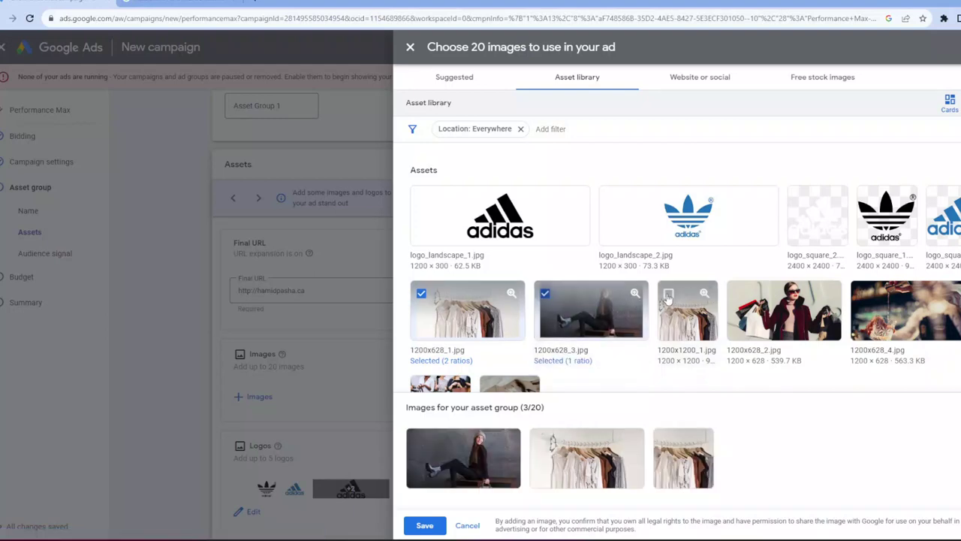
{"action": "left_click", "coordinate": [668, 295]}
{"action": "left_click", "coordinate": [739, 295]}
{"action": "left_click", "coordinate": [862, 294]}
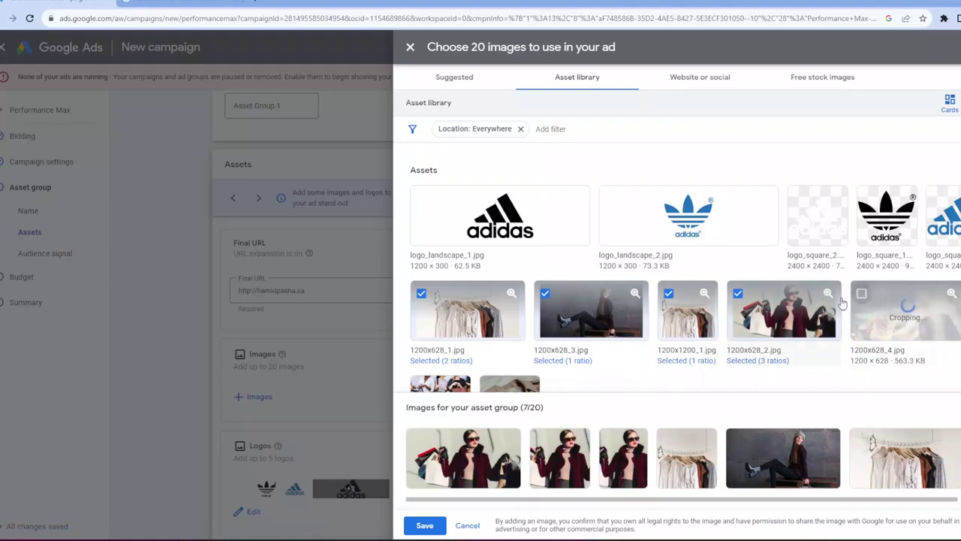
{"action": "scroll", "coordinate": [764, 304], "scroll_direction": "down", "scroll_amount": 1}
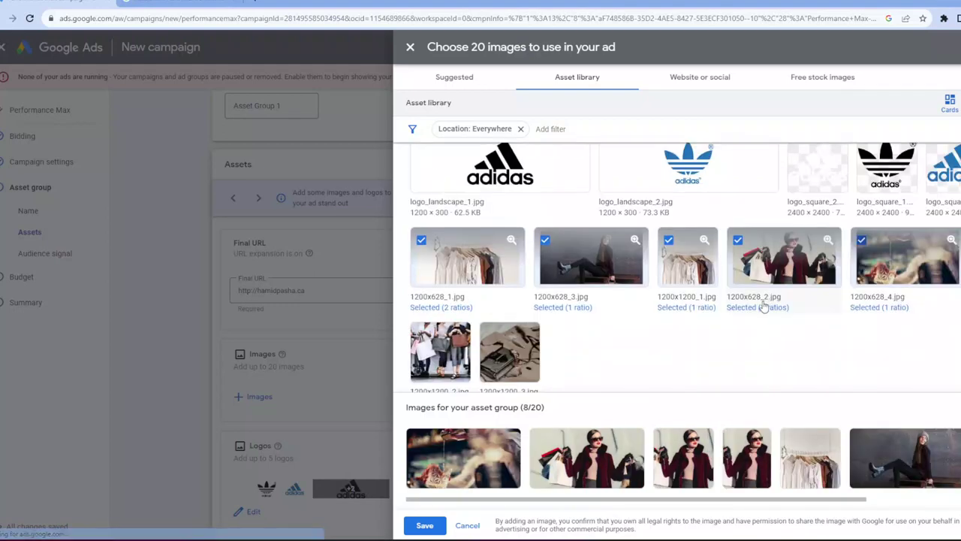
{"action": "left_click", "coordinate": [422, 336]}
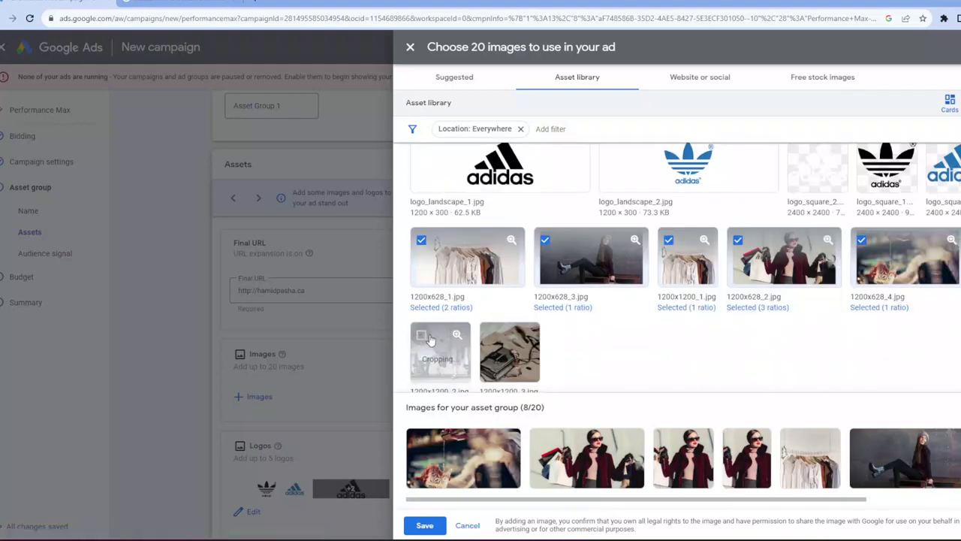
{"action": "left_click", "coordinate": [491, 336]}
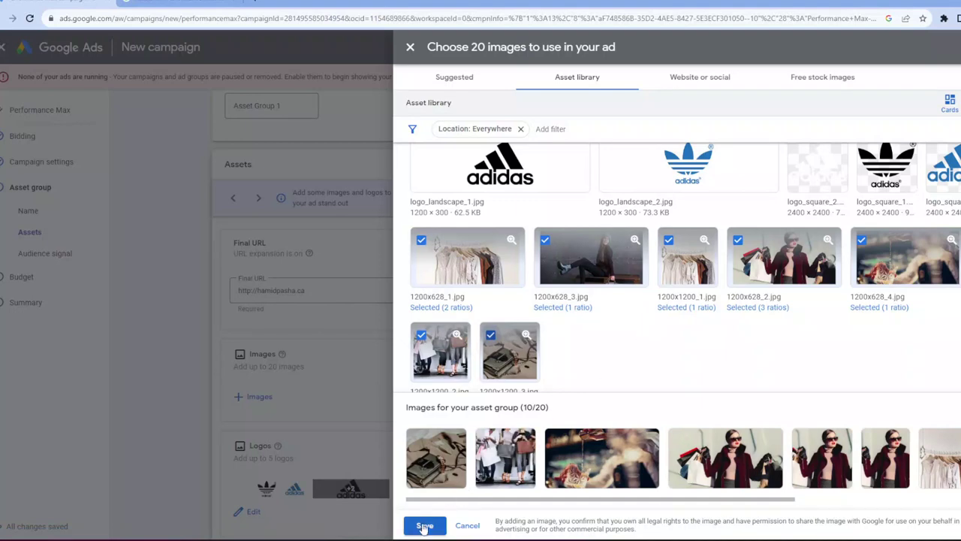
{"action": "scroll", "coordinate": [571, 272], "scroll_direction": "up", "scroll_amount": 1}
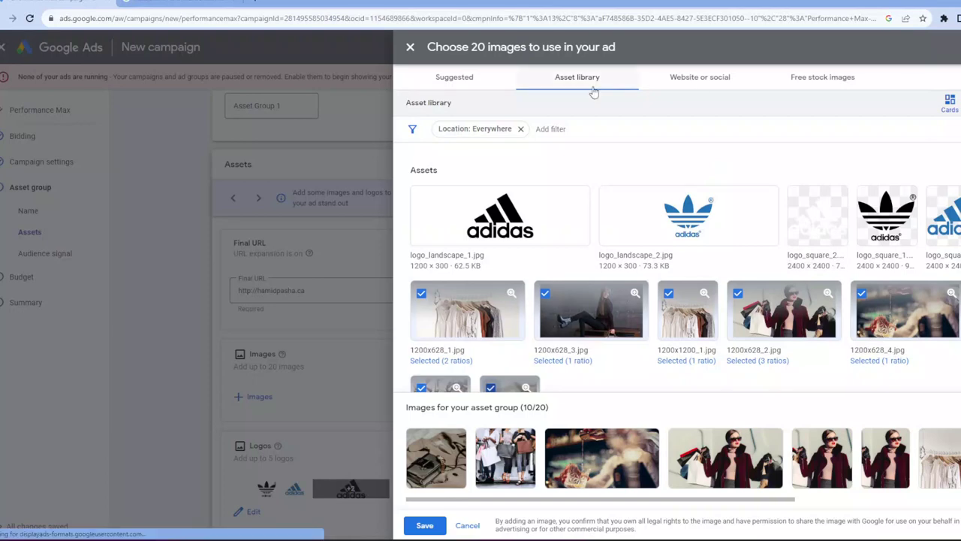
{"action": "scroll", "coordinate": [565, 383], "scroll_direction": "down", "scroll_amount": 2}
{"action": "left_click", "coordinate": [425, 525]}
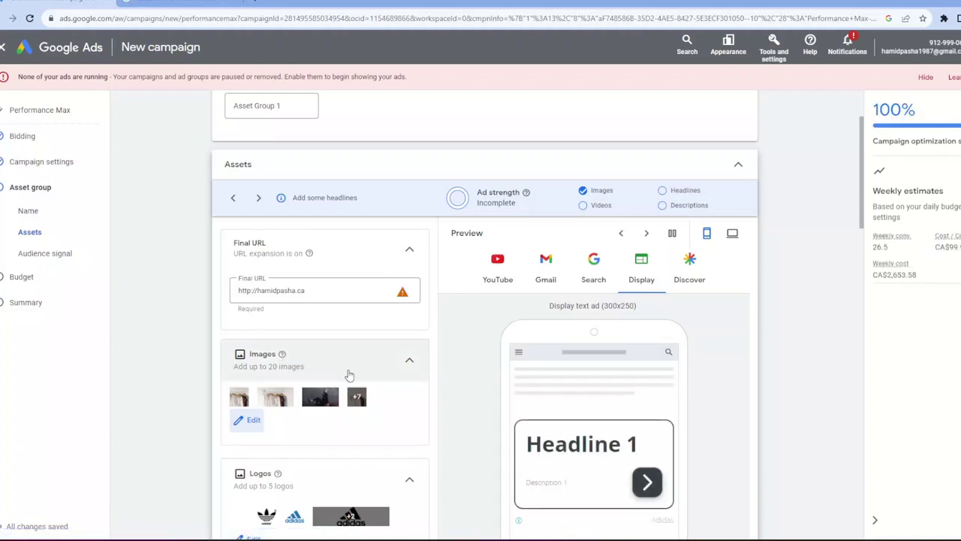
Step: Open the asset group's logo selection, check the chosen logos, and close it without changes
{"action": "scroll", "coordinate": [412, 355], "scroll_direction": "down", "scroll_amount": 1}
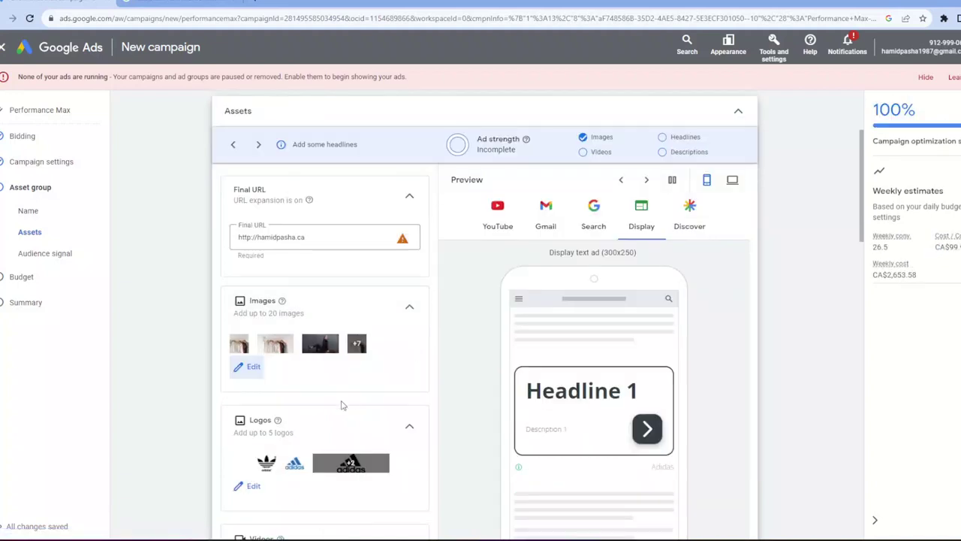
{"action": "left_click", "coordinate": [254, 486]}
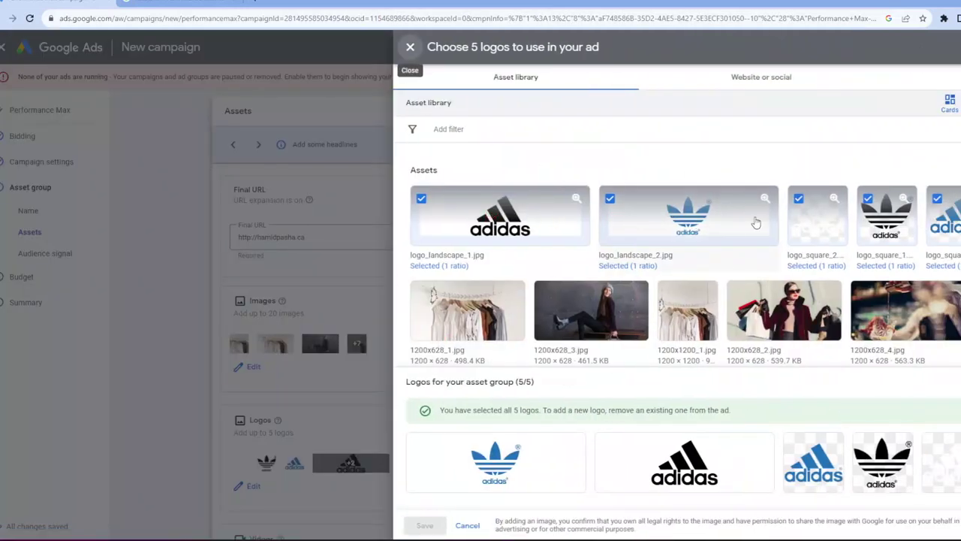
{"action": "left_click", "coordinate": [411, 48]}
Step: Open the asset group's video selection, check the YouTube search option, and close it without adding a video
{"action": "scroll", "coordinate": [428, 432], "scroll_direction": "down", "scroll_amount": 1}
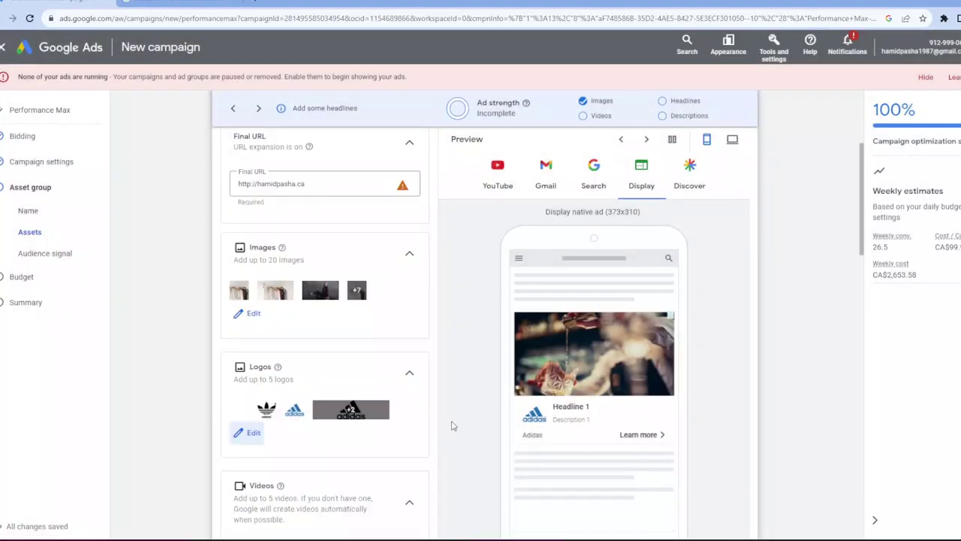
{"action": "scroll", "coordinate": [424, 417], "scroll_direction": "down", "scroll_amount": 1}
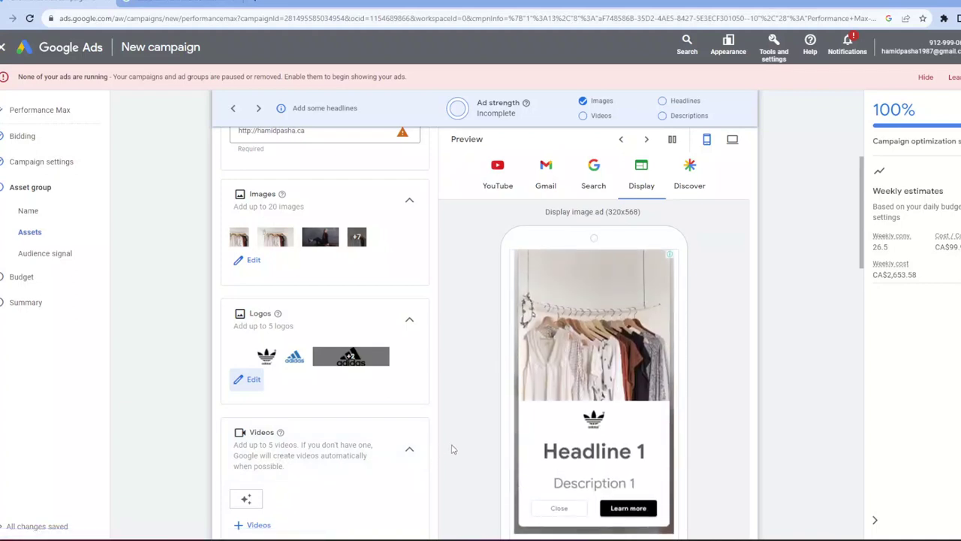
{"action": "scroll", "coordinate": [452, 449], "scroll_direction": "down", "scroll_amount": 1}
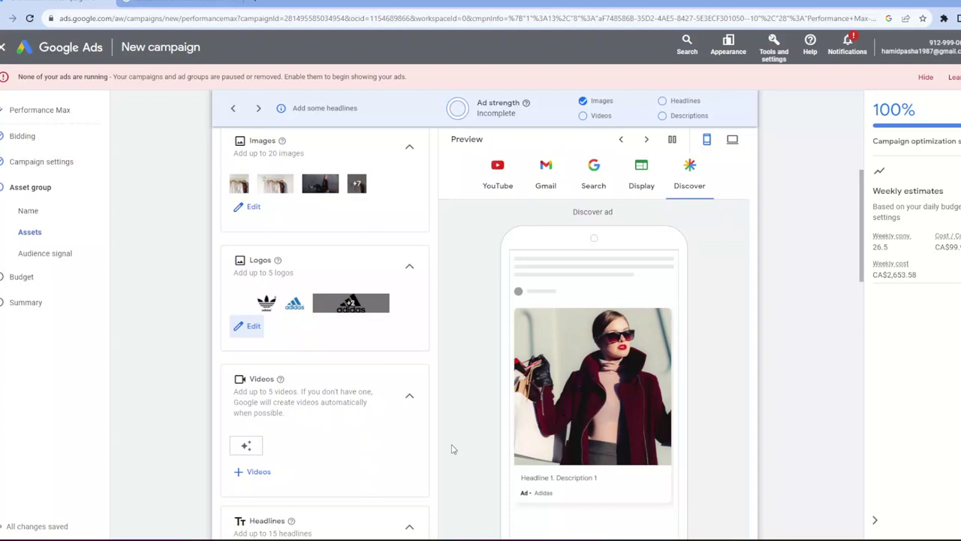
{"action": "left_click", "coordinate": [261, 475]}
{"action": "key", "text": "Escape"}
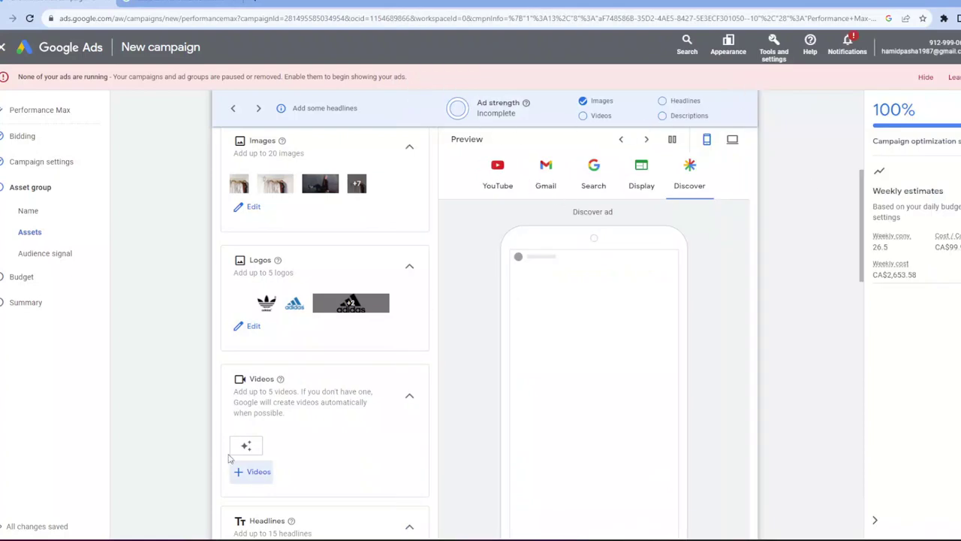
{"action": "left_click", "coordinate": [239, 477]}
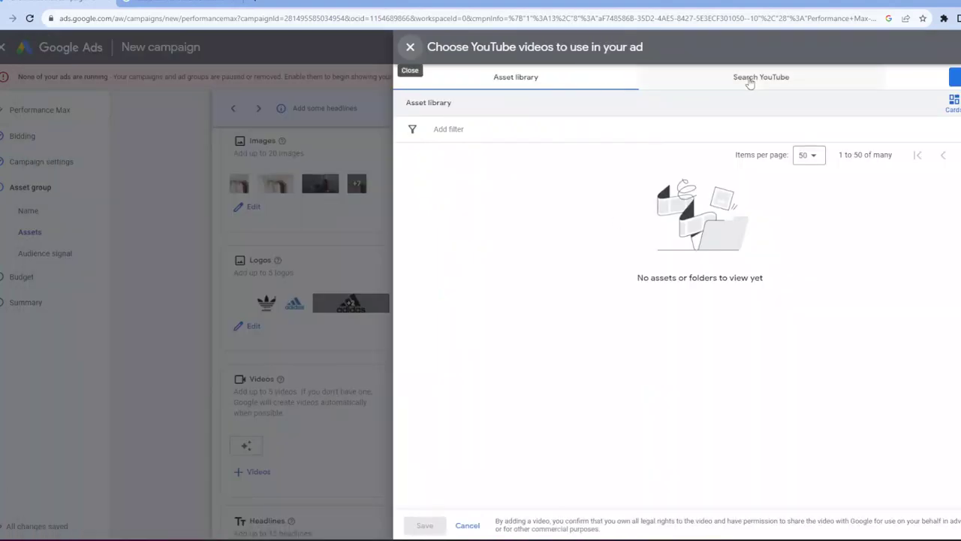
{"action": "left_click", "coordinate": [748, 79]}
{"action": "left_click", "coordinate": [524, 116]}
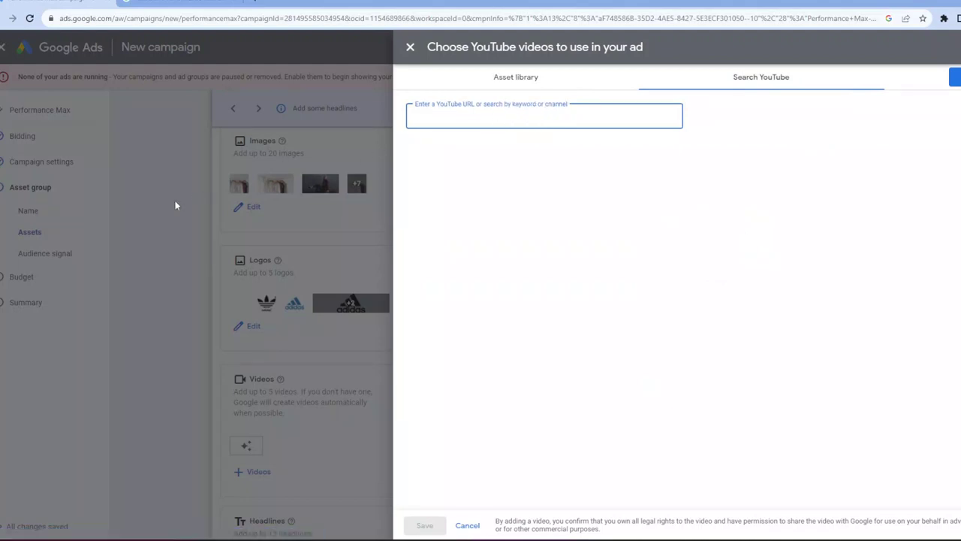
{"action": "left_click", "coordinate": [410, 47]}
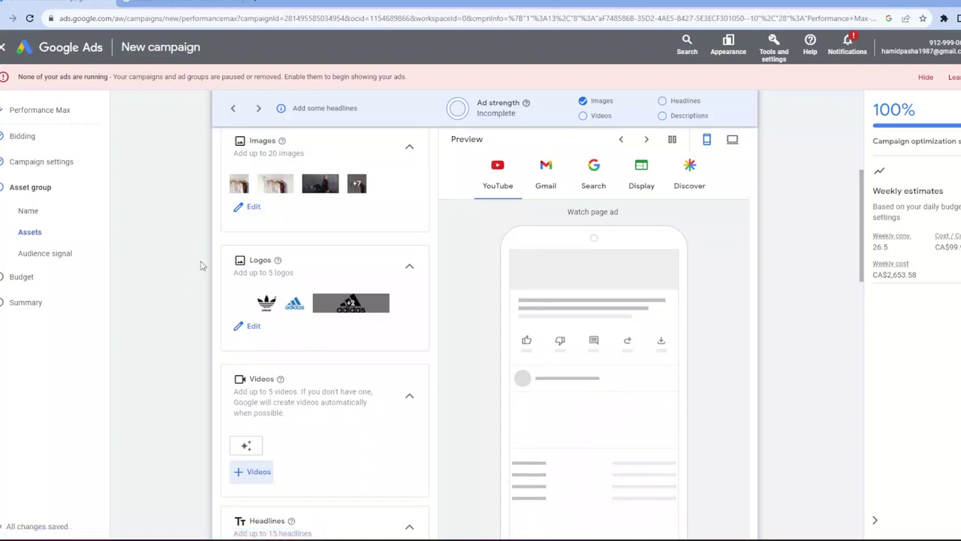
Step: Open the headline ideas for the asset group, review the suggested and recent headlines, and close them without choosing any
{"action": "scroll", "coordinate": [202, 266], "scroll_direction": "down", "scroll_amount": 1}
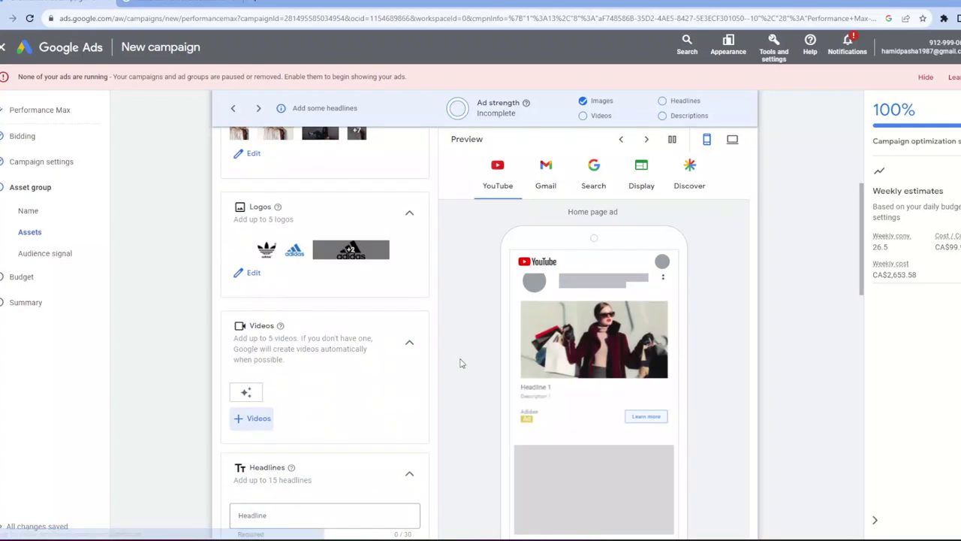
{"action": "scroll", "coordinate": [226, 222], "scroll_direction": "up", "scroll_amount": 1}
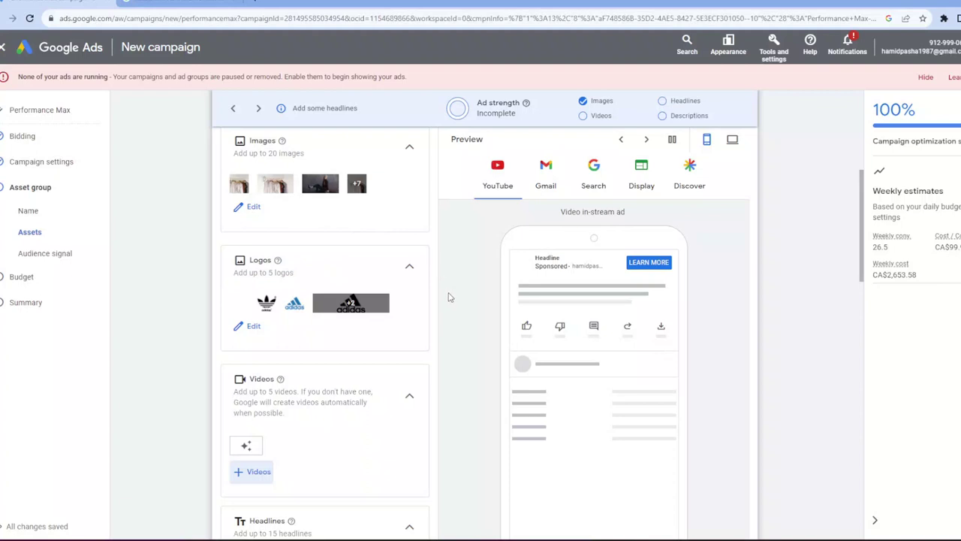
{"action": "scroll", "coordinate": [449, 297], "scroll_direction": "down", "scroll_amount": 1}
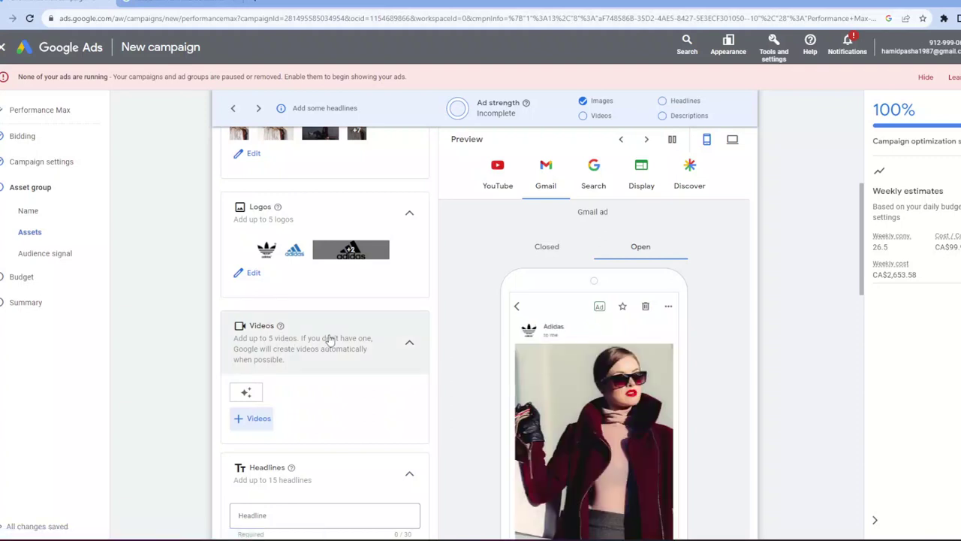
{"action": "scroll", "coordinate": [451, 340], "scroll_direction": "down", "scroll_amount": 1}
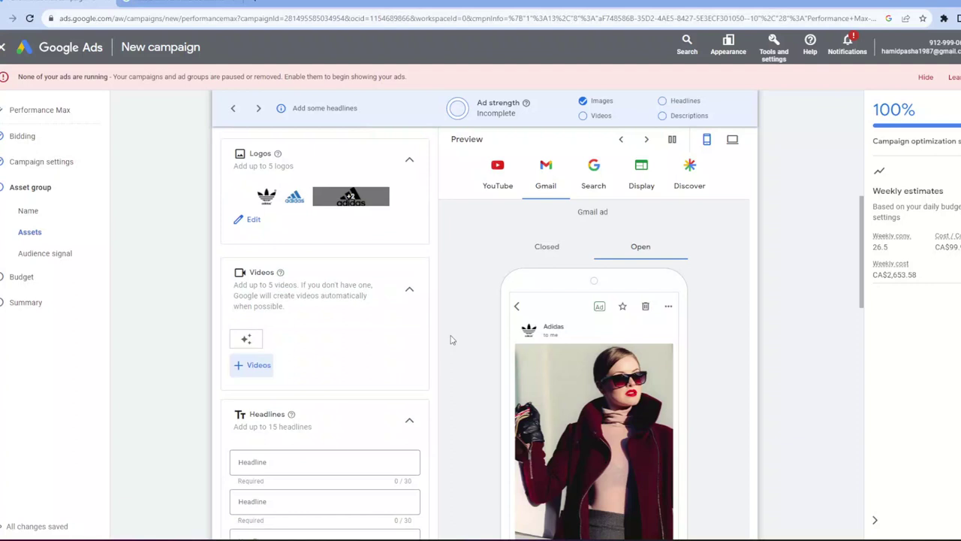
{"action": "scroll", "coordinate": [451, 341], "scroll_direction": "down", "scroll_amount": 2}
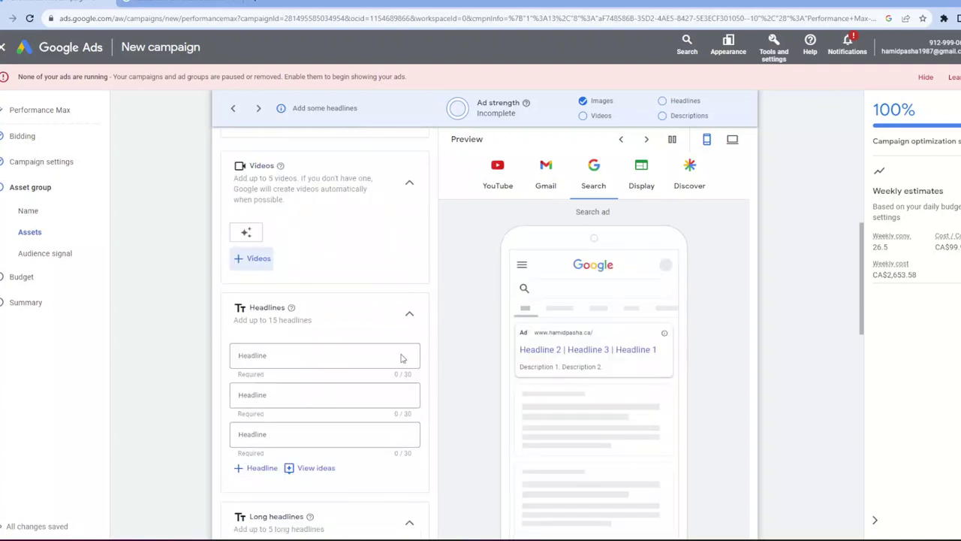
{"action": "left_click", "coordinate": [289, 353]}
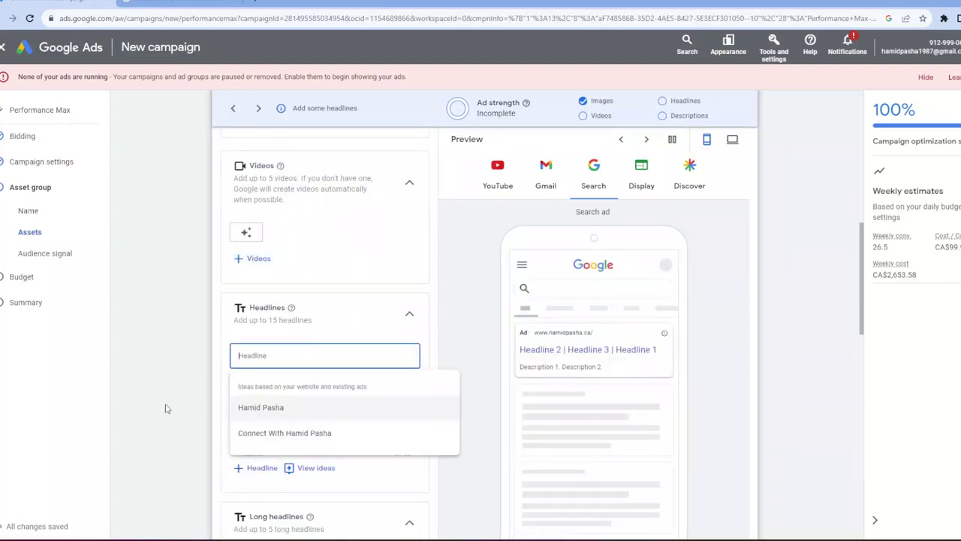
{"action": "left_click", "coordinate": [317, 472]}
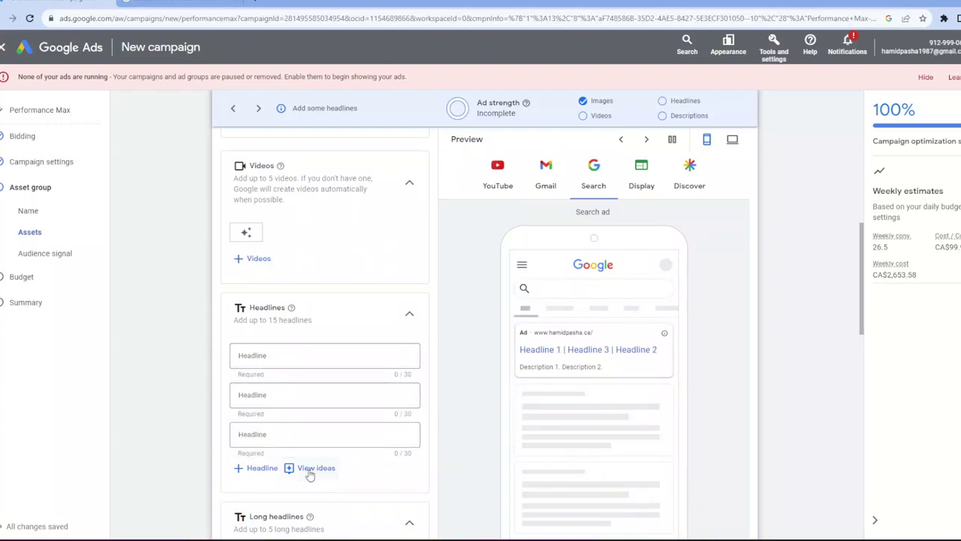
{"action": "left_click", "coordinate": [310, 474]}
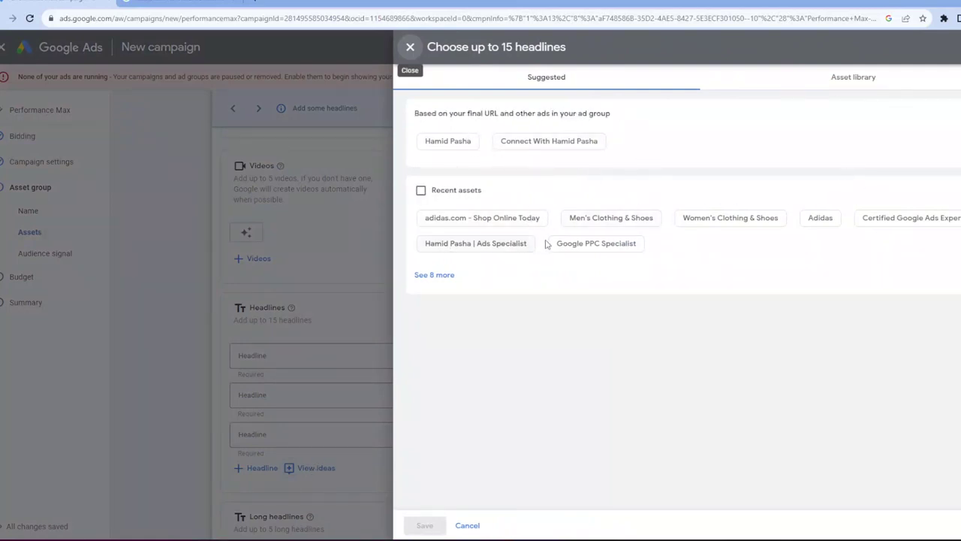
{"action": "left_click", "coordinate": [413, 47]}
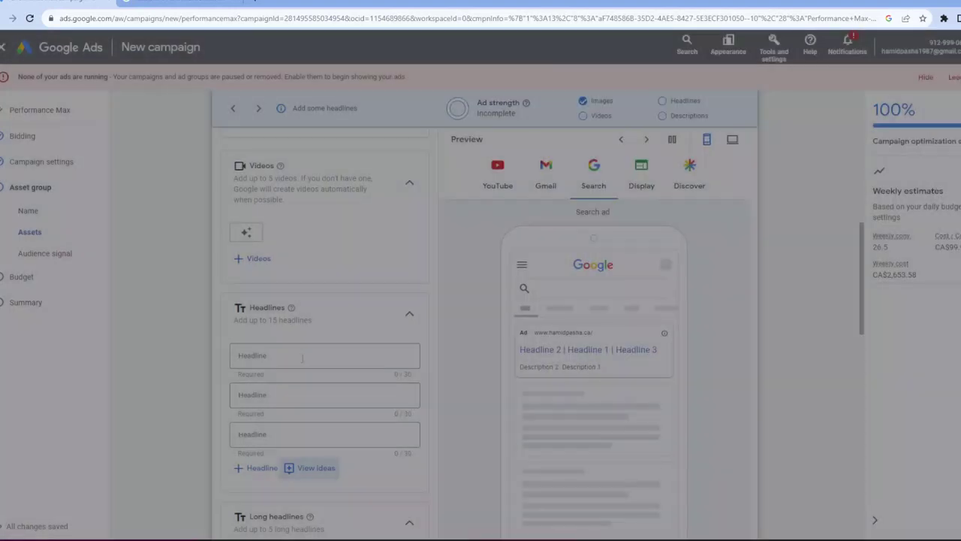
{"action": "left_click", "coordinate": [296, 354]}
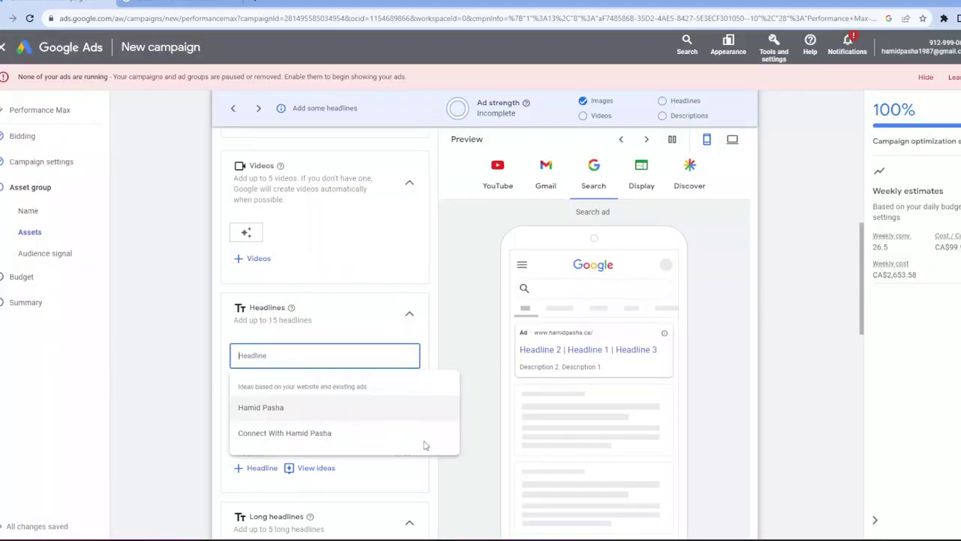
{"action": "left_click", "coordinate": [425, 536]}
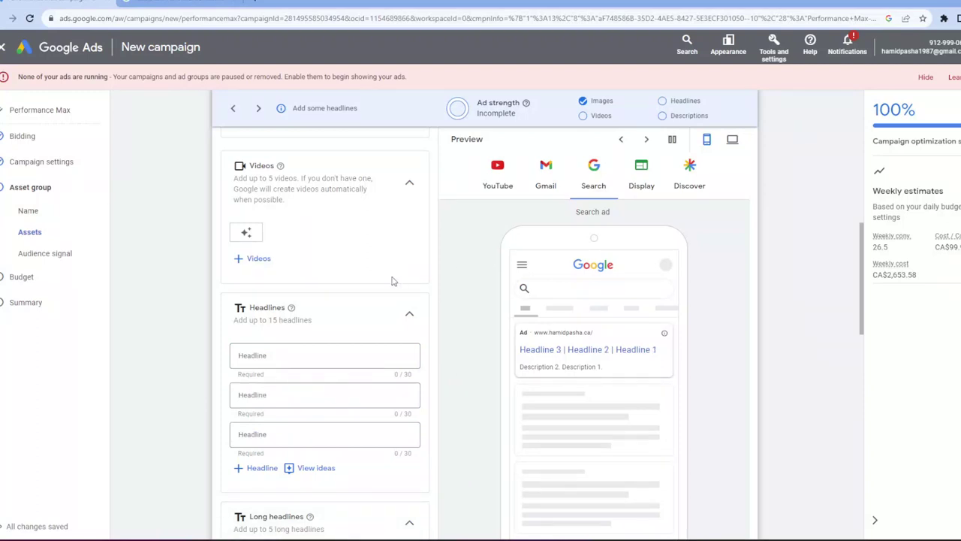
{"action": "scroll", "coordinate": [353, 381], "scroll_direction": "up", "scroll_amount": 4}
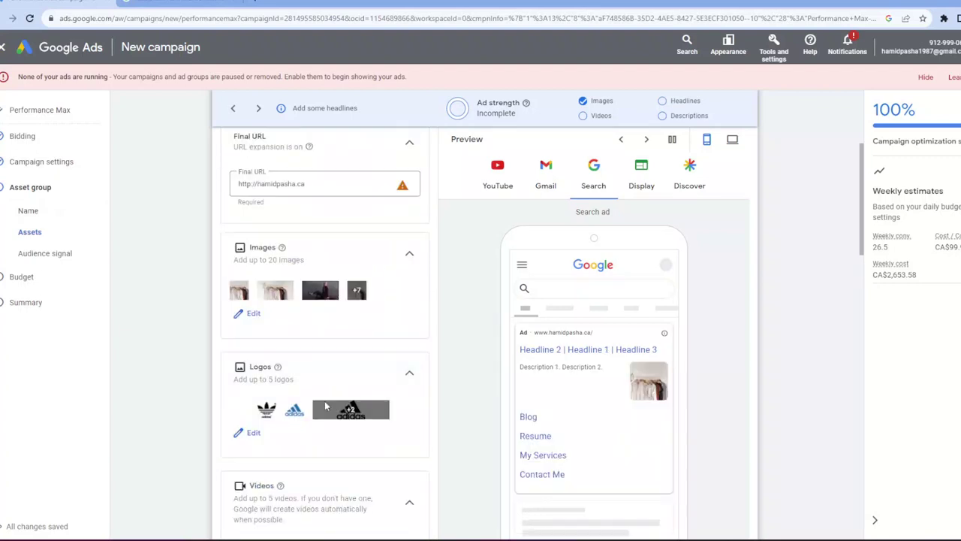
{"action": "scroll", "coordinate": [330, 398], "scroll_direction": "down", "scroll_amount": 2}
{"action": "scroll", "coordinate": [327, 405], "scroll_direction": "down", "scroll_amount": 1}
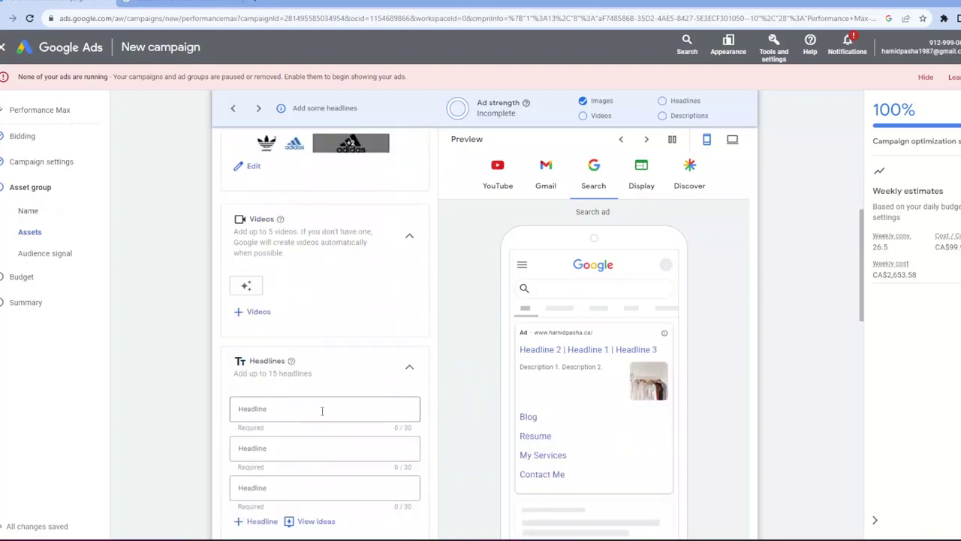
{"action": "left_click", "coordinate": [371, 406]}
{"action": "scroll", "coordinate": [449, 399], "scroll_direction": "down", "scroll_amount": 1}
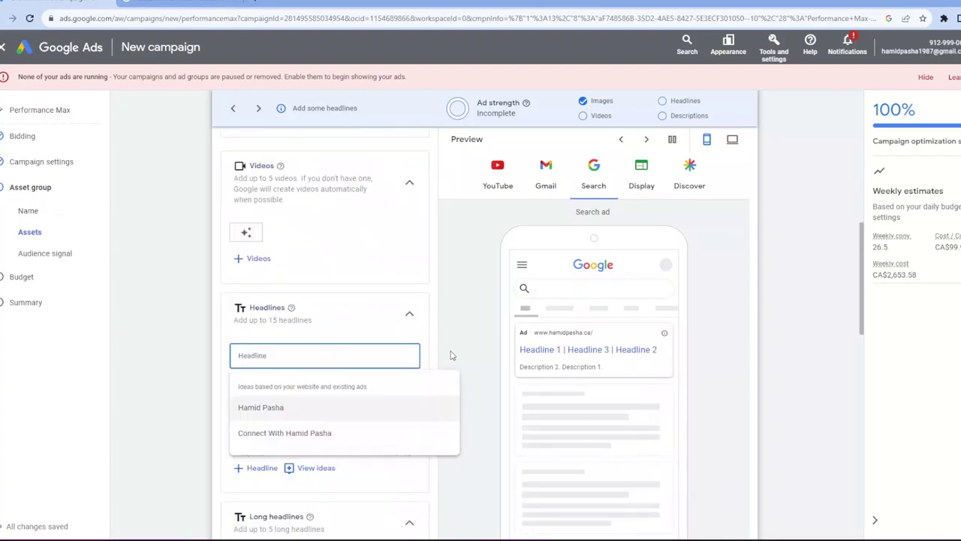
{"action": "left_click", "coordinate": [533, 349]}
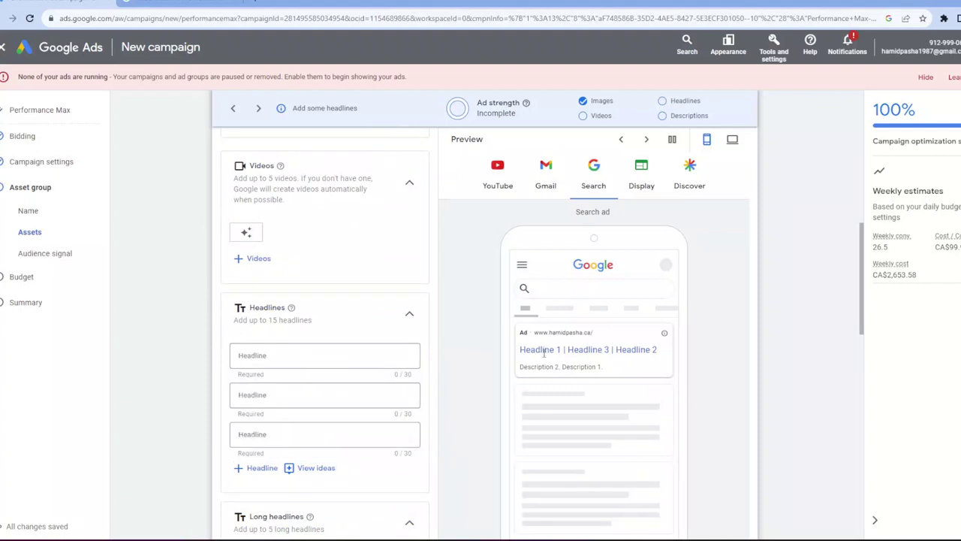
{"action": "left_click_drag", "start_coordinate": [615, 348], "coordinate": [469, 350]}
Step: Fill the three required headlines with "adidas.com - Shop Online Today", "Men's Clothing & Shoes" and "Women's Clothing & Shoes"
{"action": "left_click", "coordinate": [338, 357]}
{"action": "type", "text": "adidas.com - Shop Online Today"}
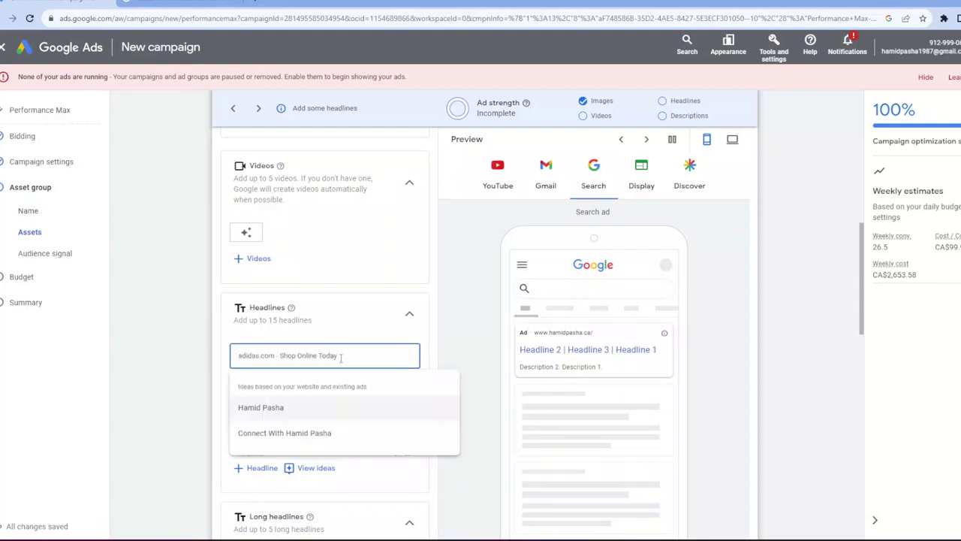
{"action": "left_click", "coordinate": [451, 352]}
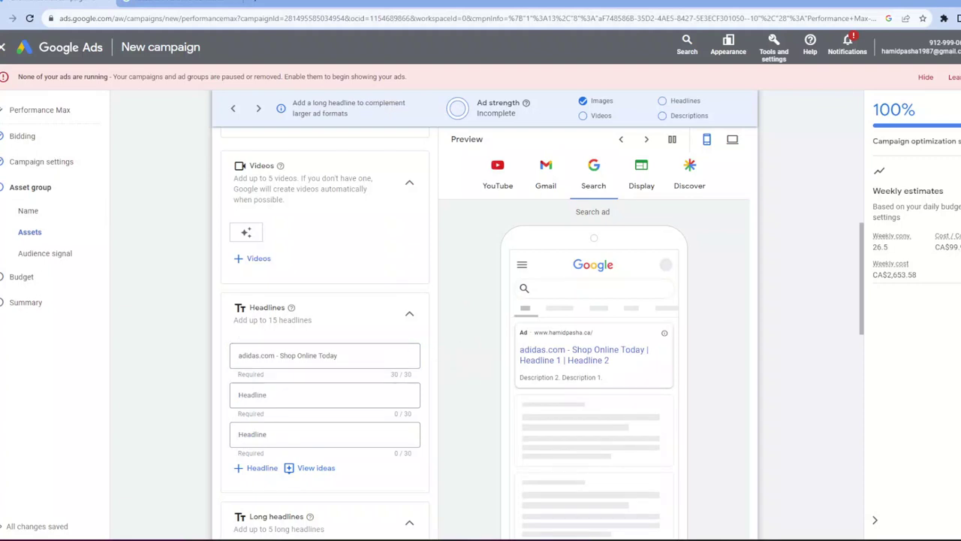
{"action": "left_click", "coordinate": [278, 395]}
{"action": "type", "text": "Men's Clothing & Shoes"}
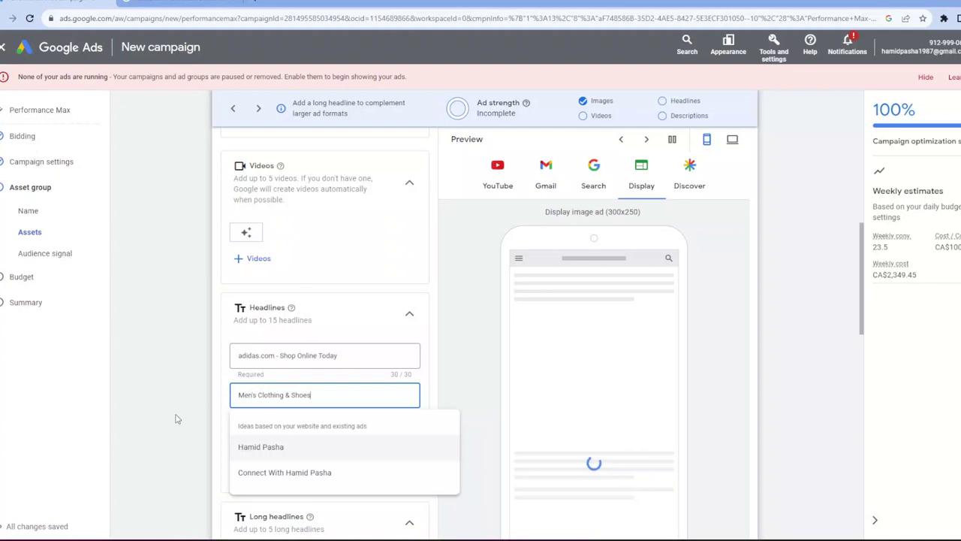
{"action": "scroll", "coordinate": [413, 405], "scroll_direction": "down", "scroll_amount": 1}
{"action": "left_click", "coordinate": [380, 381]}
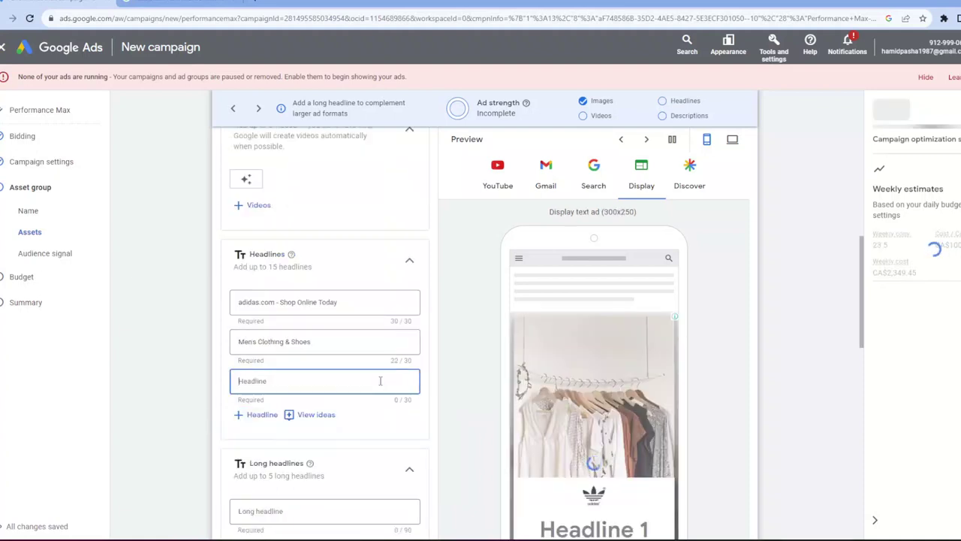
{"action": "type", "text": "Women's Clothing & Shoes"}
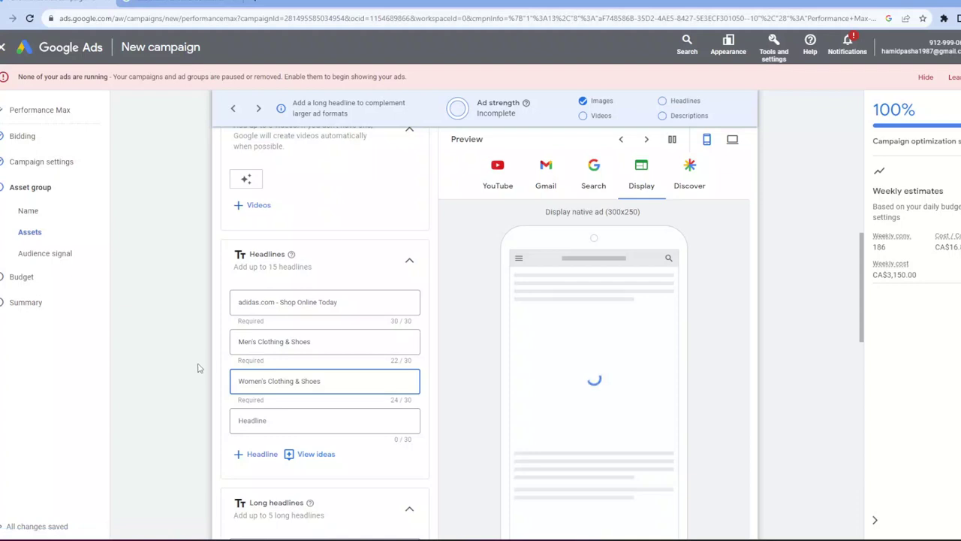
{"action": "left_click", "coordinate": [344, 409]}
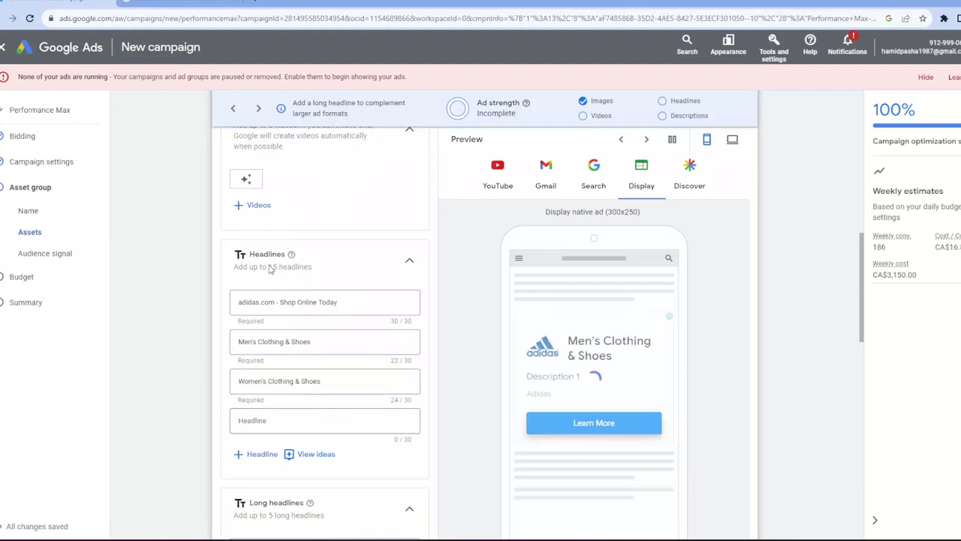
{"action": "left_click_drag", "start_coordinate": [268, 267], "coordinate": [178, 286]}
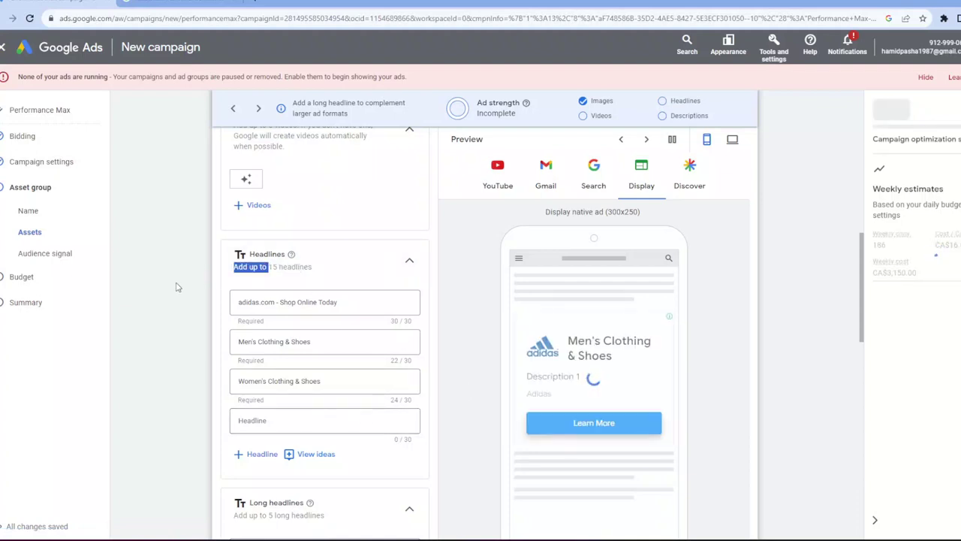
{"action": "left_click", "coordinate": [177, 287]}
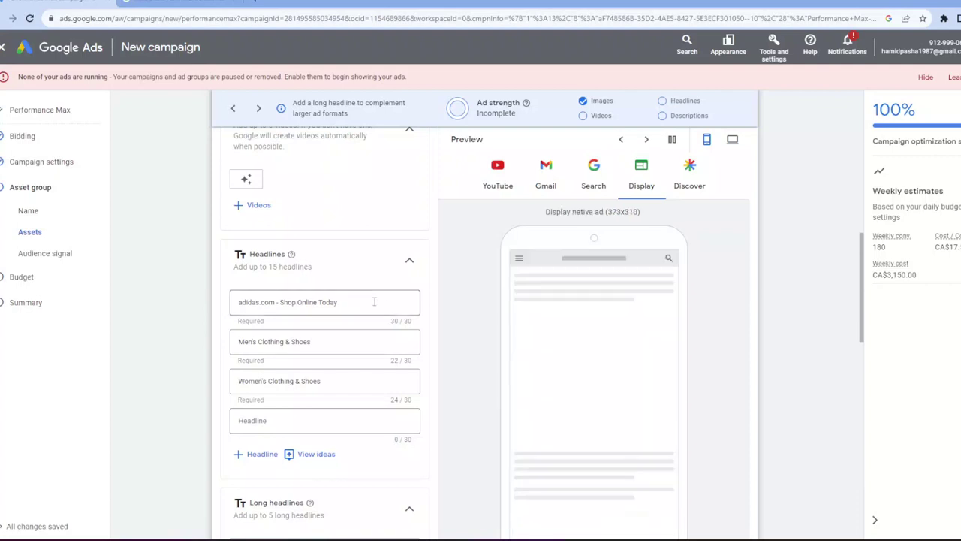
Step: Enter the first long headline, ending in "of Shoes, Apparel & New Sustainable Styles at adidas.ca", and check its text
{"action": "scroll", "coordinate": [169, 346], "scroll_direction": "down", "scroll_amount": 2}
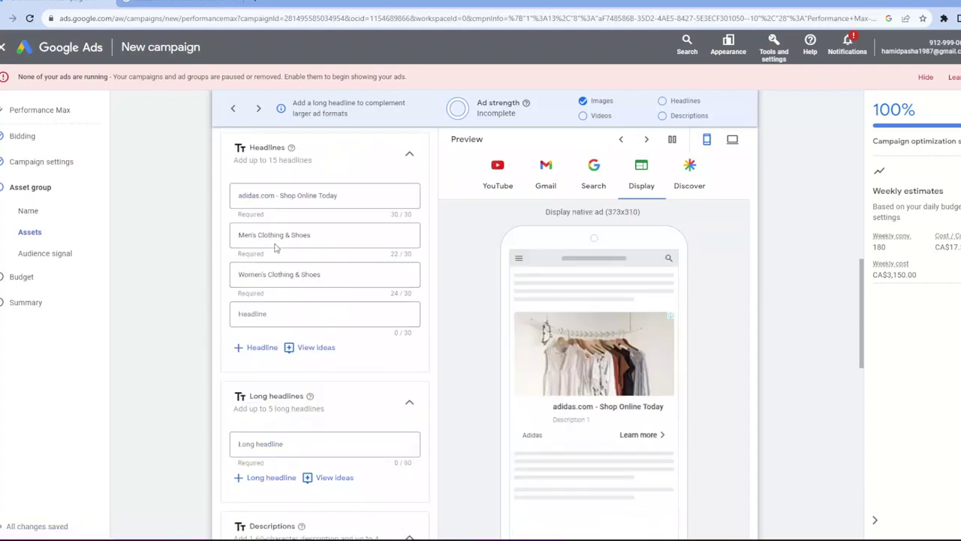
{"action": "scroll", "coordinate": [321, 244], "scroll_direction": "down", "scroll_amount": 2}
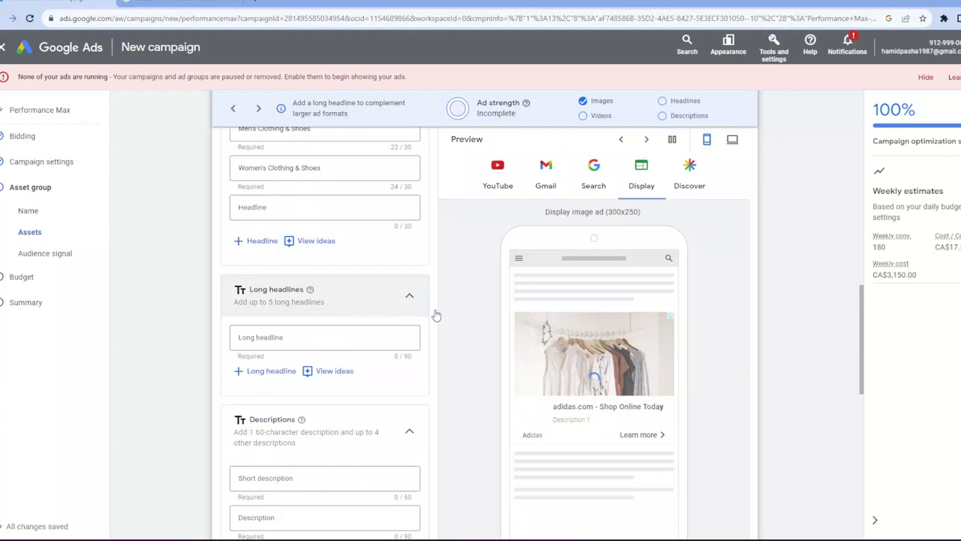
{"action": "left_click", "coordinate": [352, 337]}
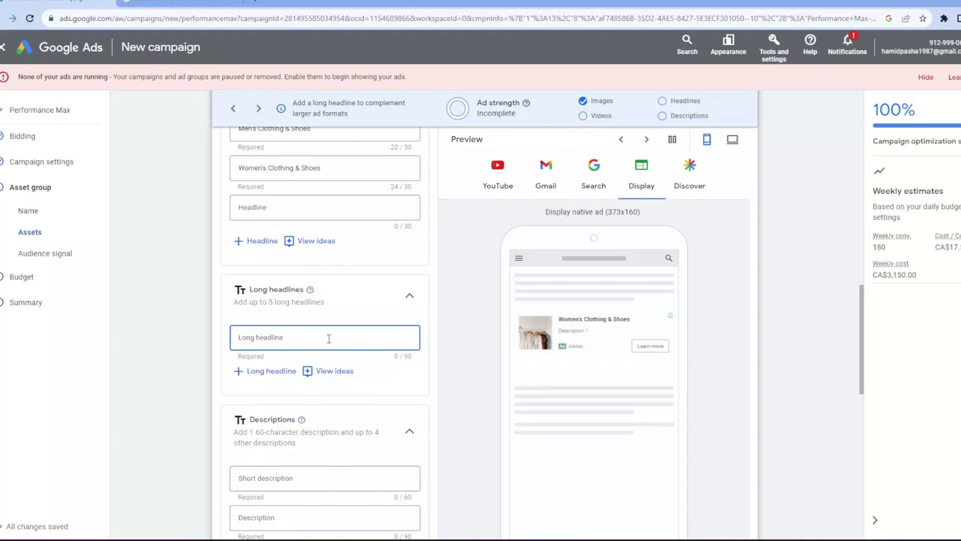
{"action": "type", "text": "...of Shoes, Apparel & New Sustainable Styles at adidas.ca"}
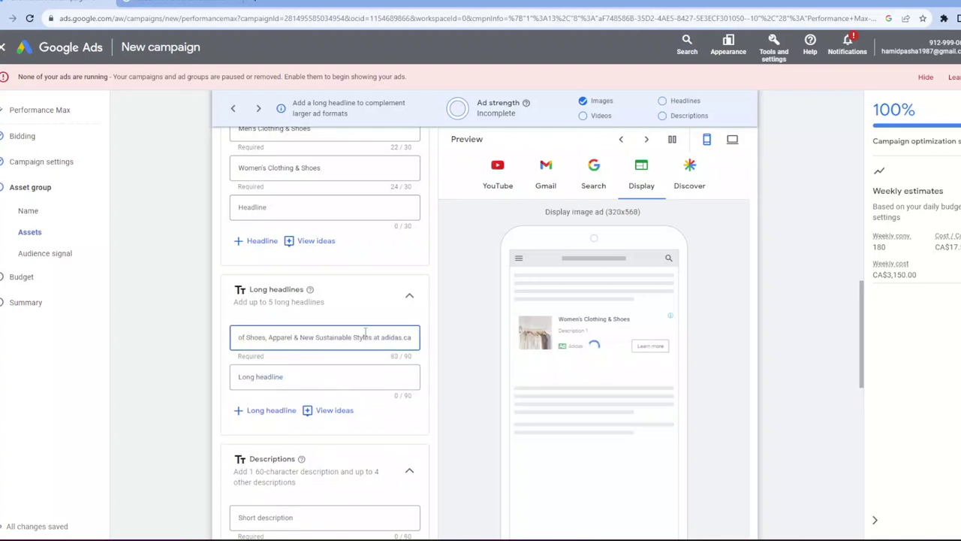
{"action": "left_click_drag", "start_coordinate": [410, 338], "coordinate": [192, 347]}
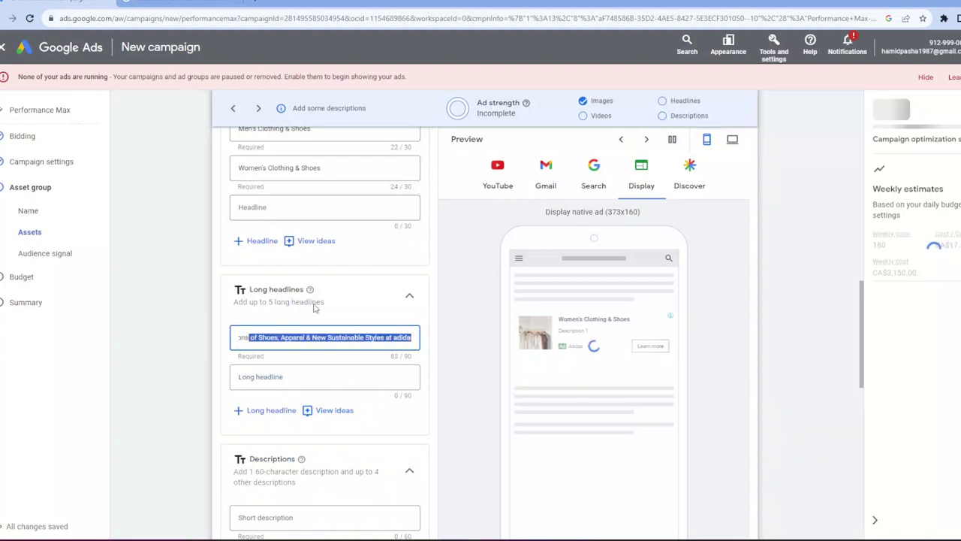
Step: Enter the short description "New Adidas Collections are Here." and the description "Shop the Latest Shoes & Apparel On Your Device"
{"action": "left_click_drag", "start_coordinate": [318, 308], "coordinate": [226, 340]}
{"action": "left_click", "coordinate": [178, 353]}
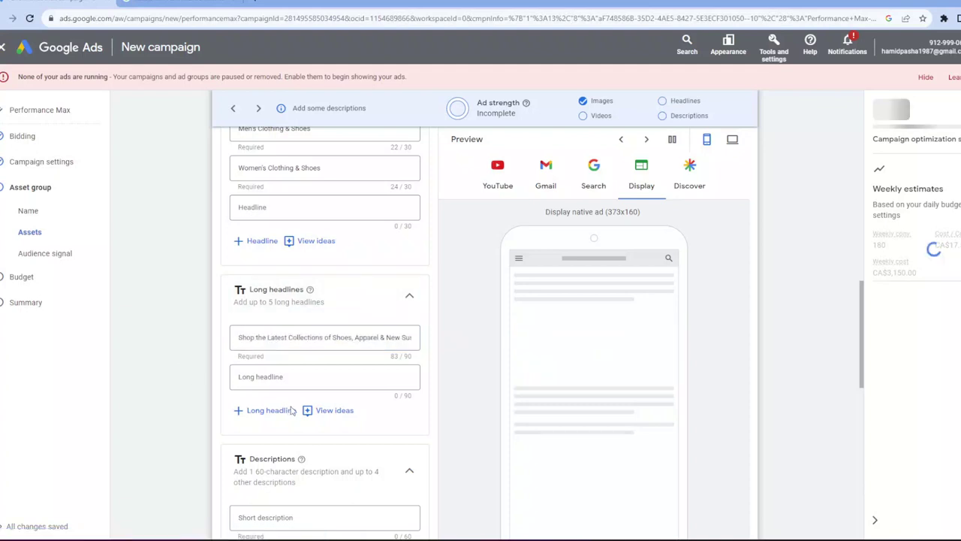
{"action": "scroll", "coordinate": [292, 410], "scroll_direction": "down", "scroll_amount": 2}
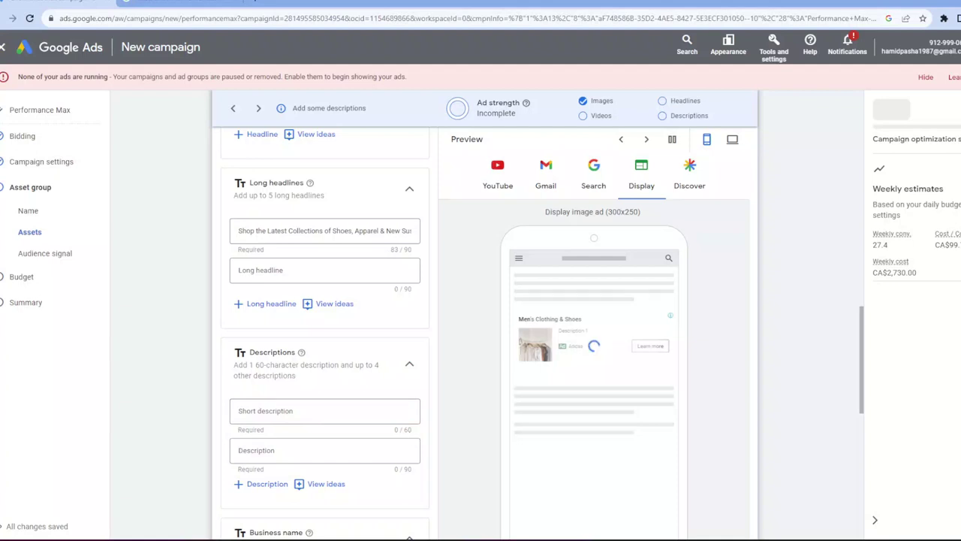
{"action": "left_click", "coordinate": [417, 419]}
{"action": "type", "text": "New Adidas Collections are Here."}
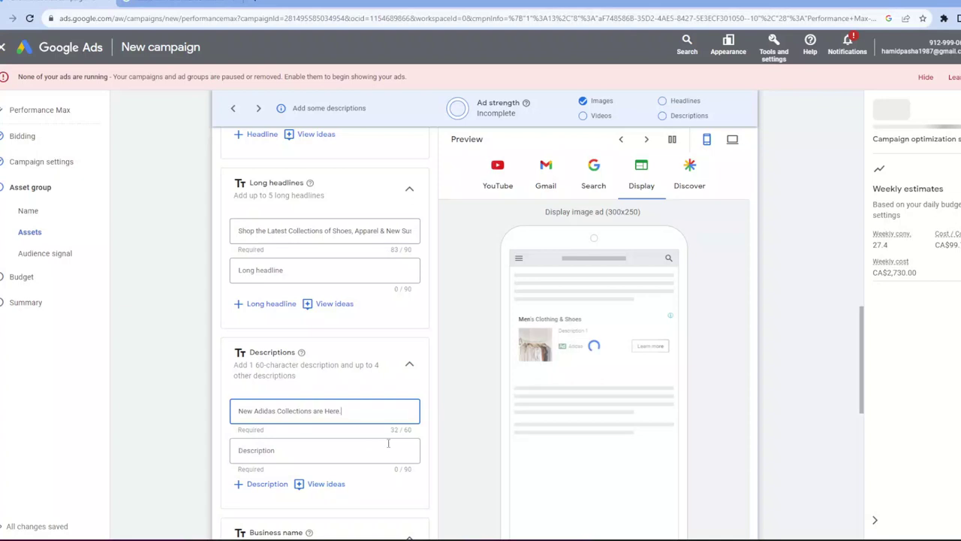
{"action": "left_click", "coordinate": [388, 443]}
{"action": "scroll", "coordinate": [386, 450], "scroll_direction": "down", "scroll_amount": 1}
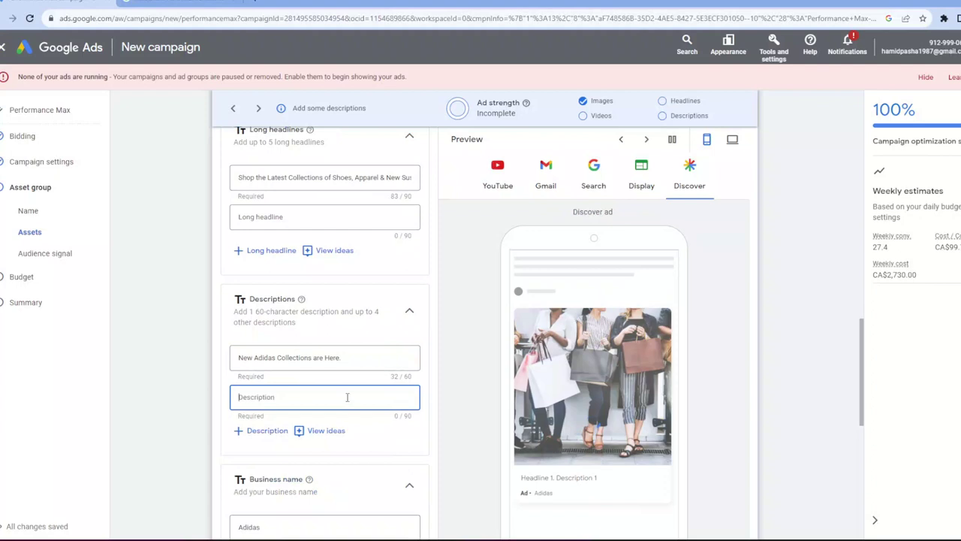
{"action": "type", "text": "Shop the Latest Shoes & Apparel On Your Device"}
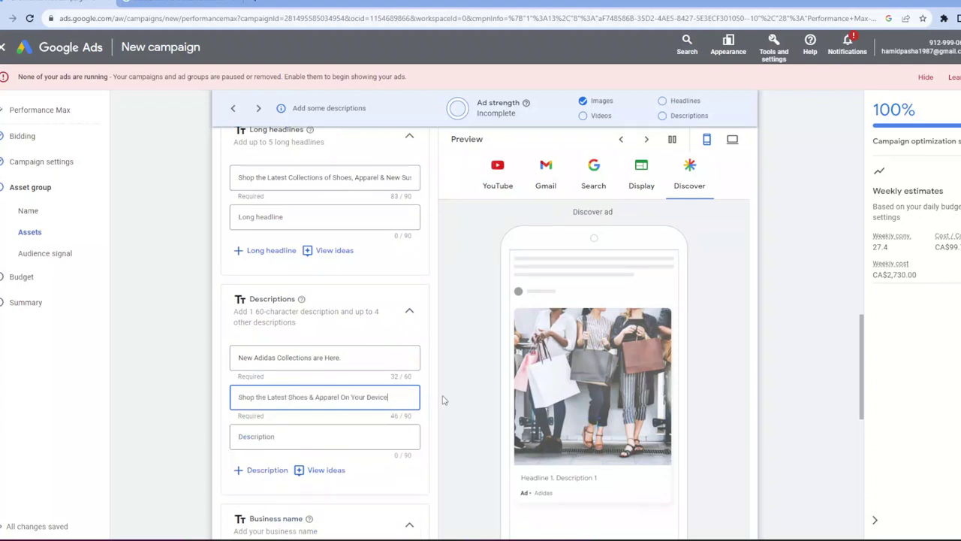
Step: Review the asset group from its name and final URL down to the business name and sitelinks
{"action": "scroll", "coordinate": [443, 400], "scroll_direction": "up", "scroll_amount": 2}
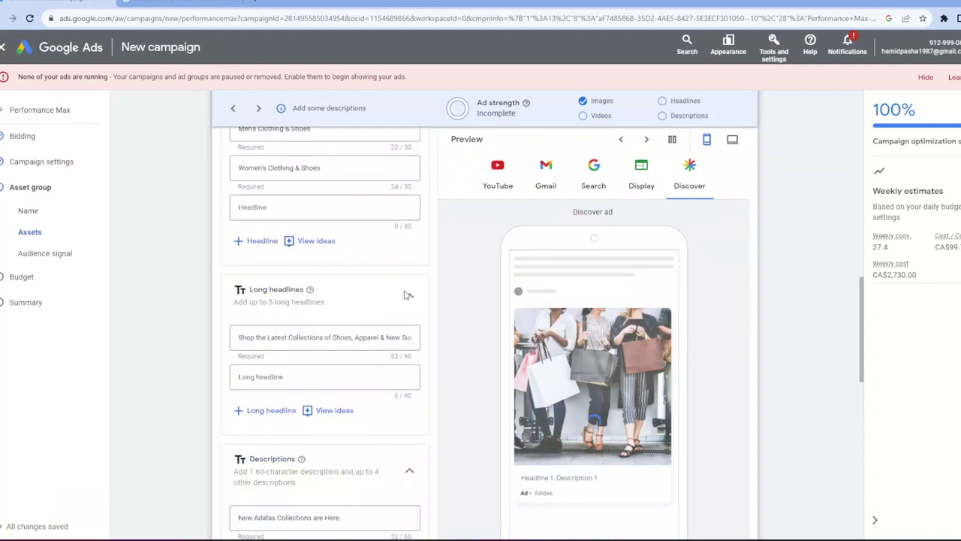
{"action": "scroll", "coordinate": [253, 316], "scroll_direction": "up", "scroll_amount": 10}
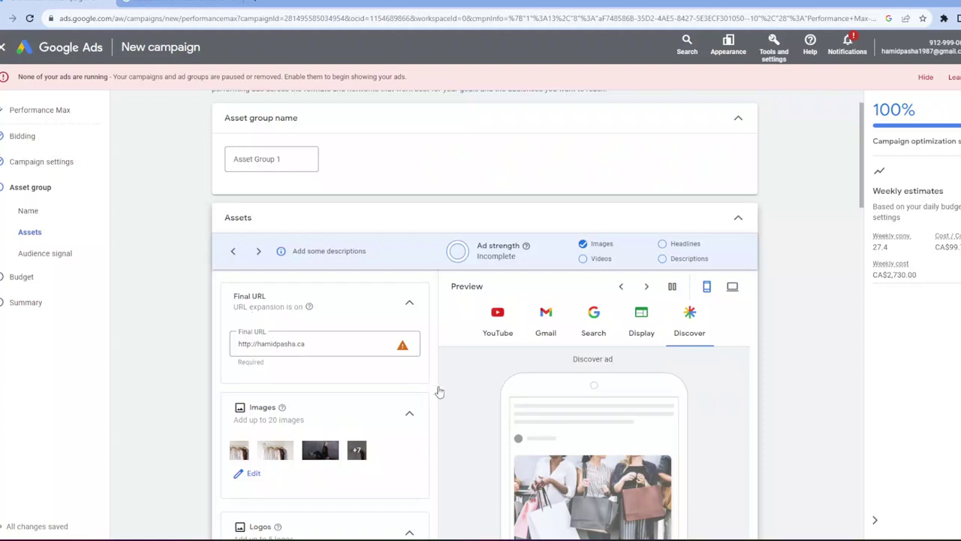
{"action": "scroll", "coordinate": [441, 393], "scroll_direction": "up", "scroll_amount": 1}
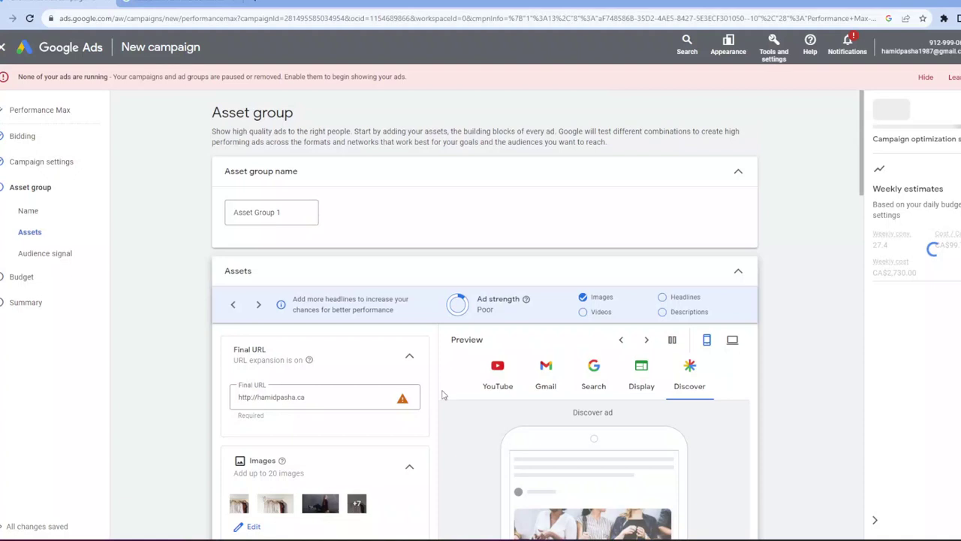
{"action": "scroll", "coordinate": [442, 394], "scroll_direction": "down", "scroll_amount": 5}
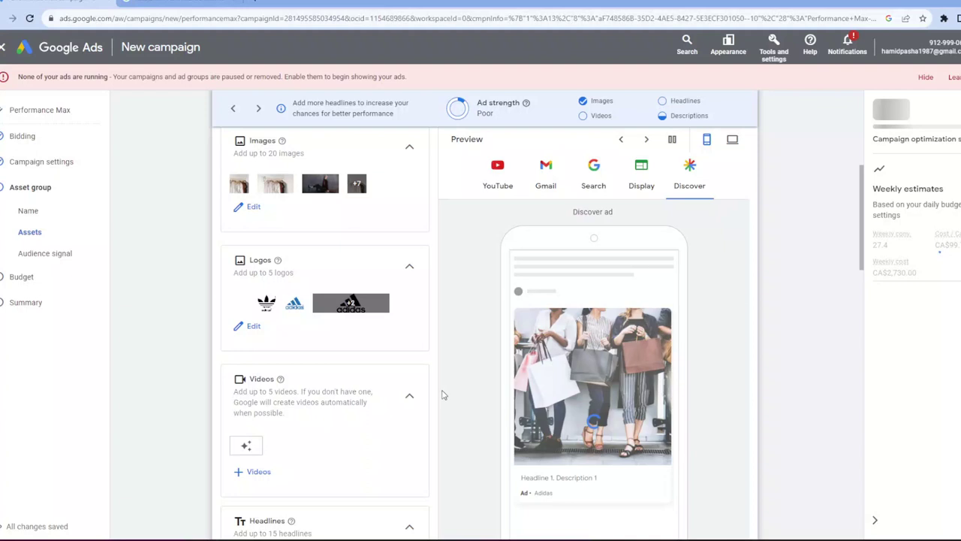
{"action": "scroll", "coordinate": [266, 299], "scroll_direction": "down", "scroll_amount": 10}
{"action": "left_click", "coordinate": [267, 299]}
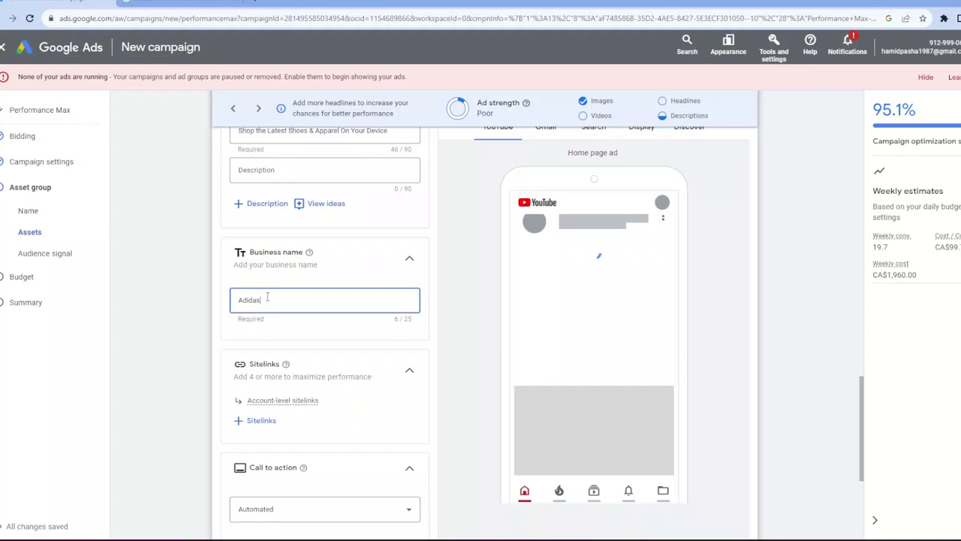
{"action": "double_click", "coordinate": [267, 299]}
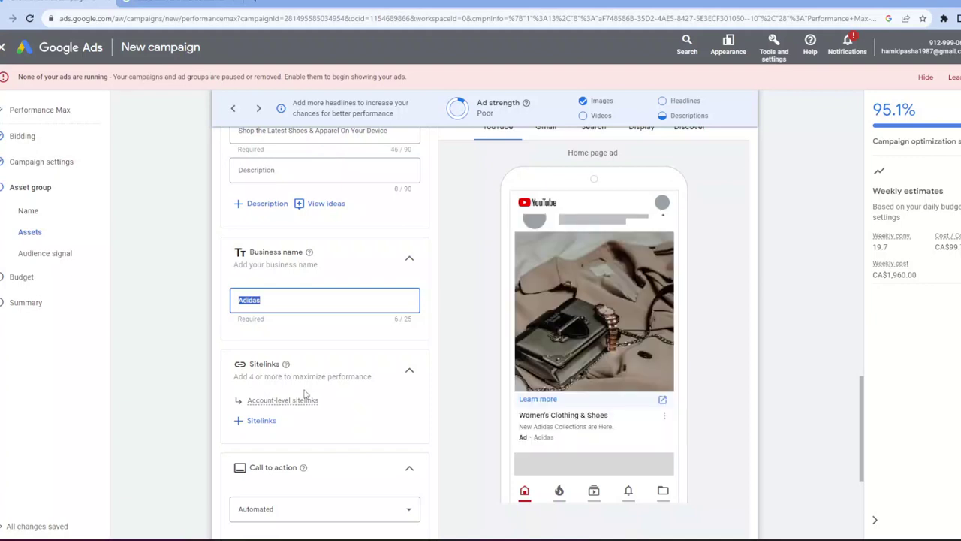
{"action": "mouse_move", "coordinate": [293, 403]}
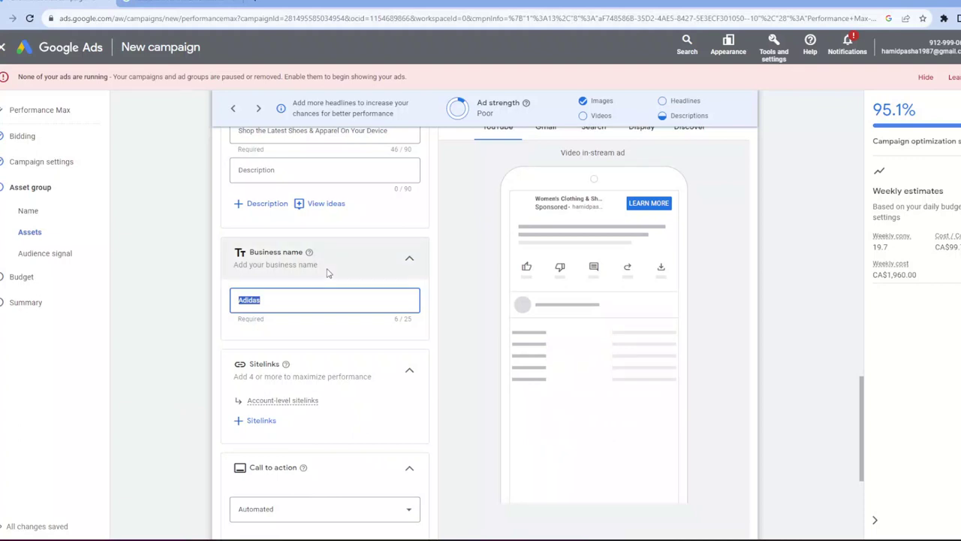
{"action": "scroll", "coordinate": [388, 366], "scroll_direction": "down", "scroll_amount": 1}
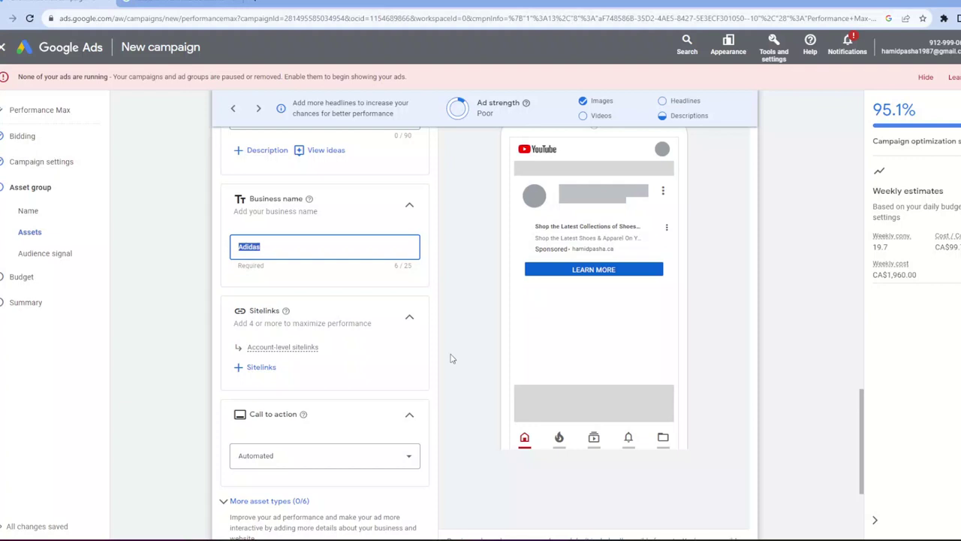
Step: Check the available call-to-action options, leave the setting on Automated, and look over the ad previews and remaining asset options
{"action": "left_click", "coordinate": [325, 455]}
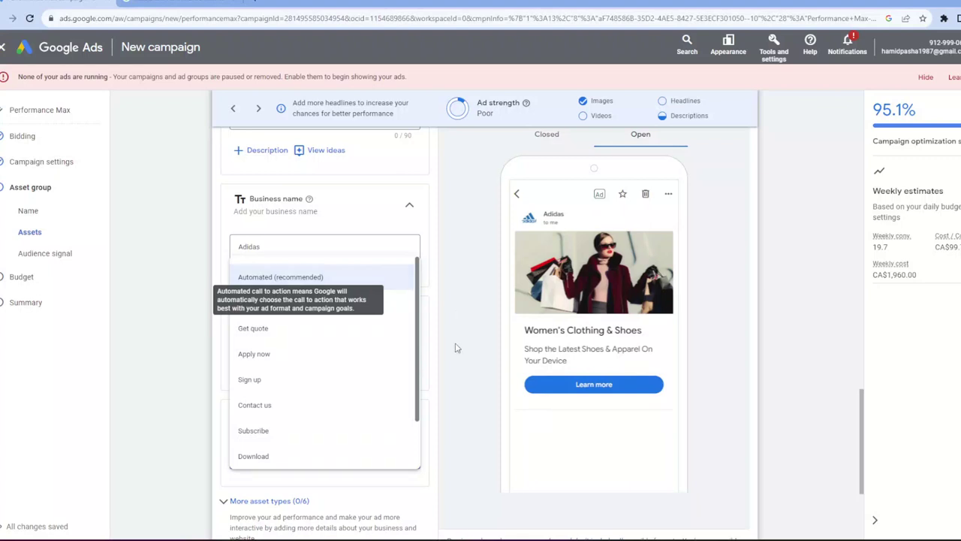
{"action": "scroll", "coordinate": [454, 347], "scroll_direction": "down", "scroll_amount": 3}
{"action": "scroll", "coordinate": [456, 344], "scroll_direction": "up", "scroll_amount": 4}
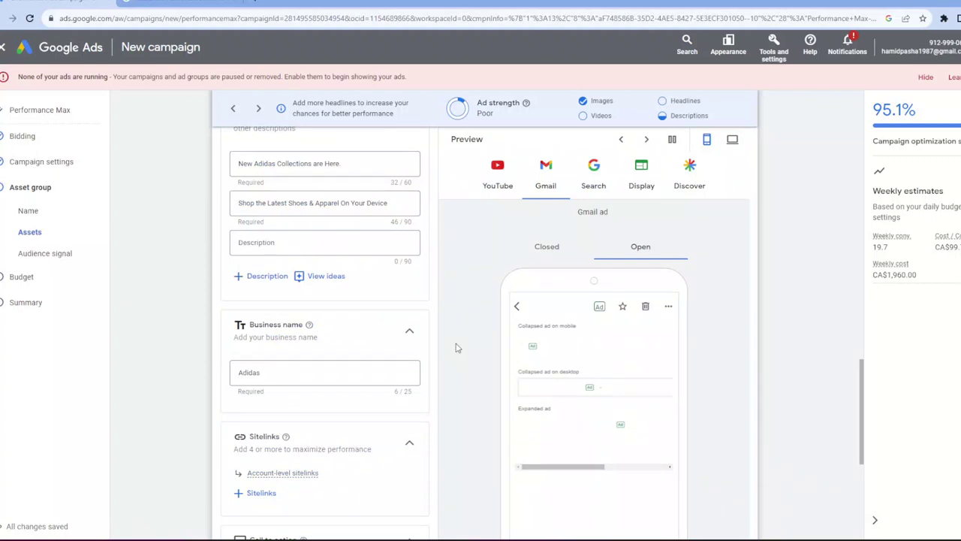
{"action": "scroll", "coordinate": [456, 347], "scroll_direction": "up", "scroll_amount": 1}
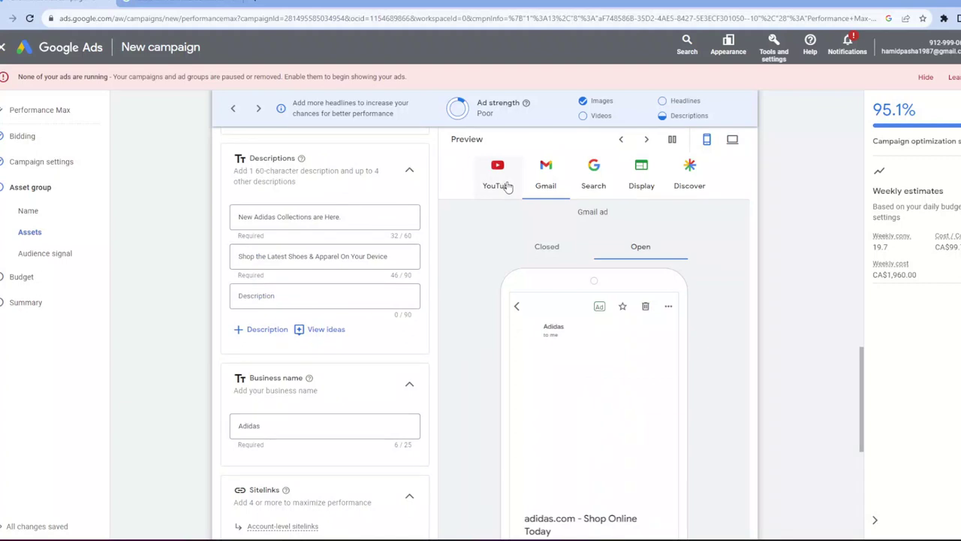
{"action": "scroll", "coordinate": [697, 334], "scroll_direction": "down", "scroll_amount": 4}
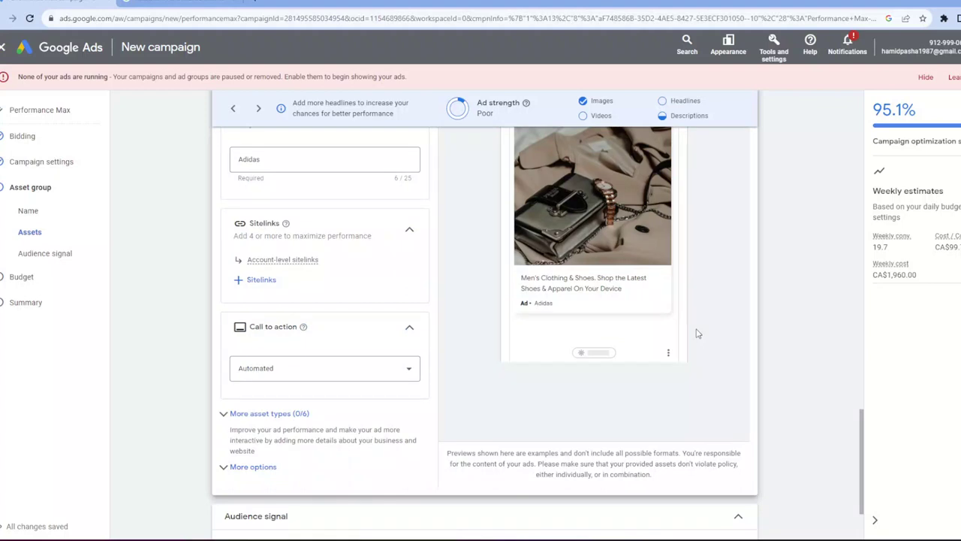
{"action": "scroll", "coordinate": [697, 334], "scroll_direction": "down", "scroll_amount": 2}
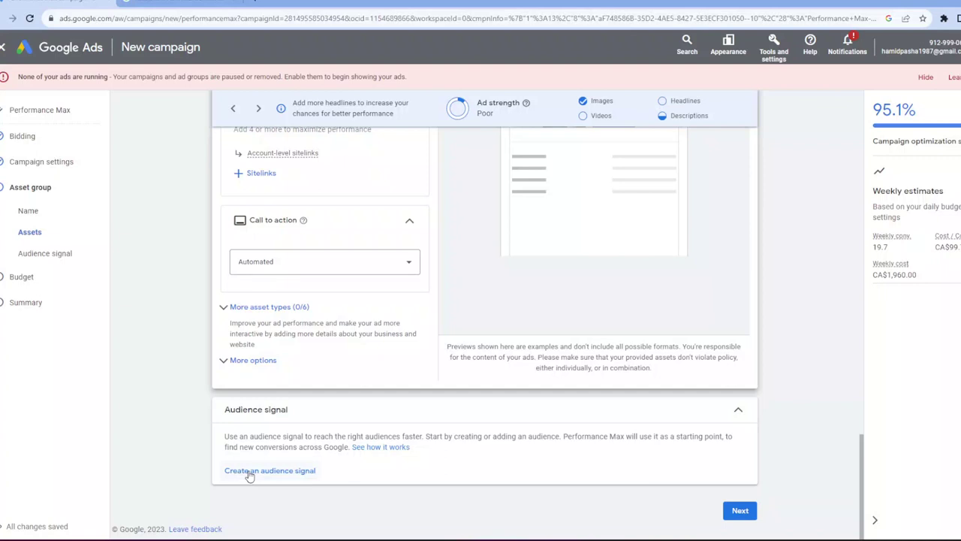
Step: Try a custom segment in a new audience signal, adding the Google search terms "ladies shoes" and "mens sport shoes"
{"action": "left_click", "coordinate": [353, 468]}
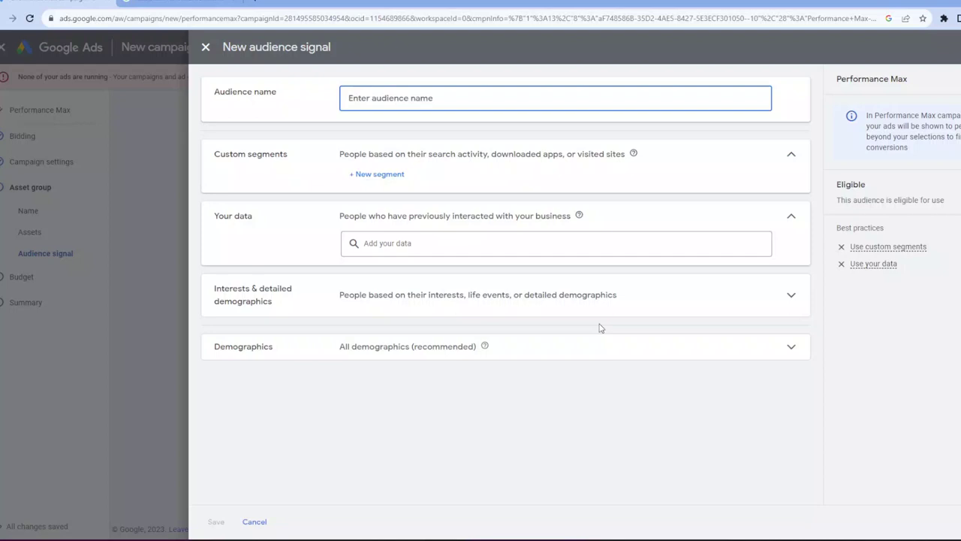
{"action": "left_click", "coordinate": [381, 174]}
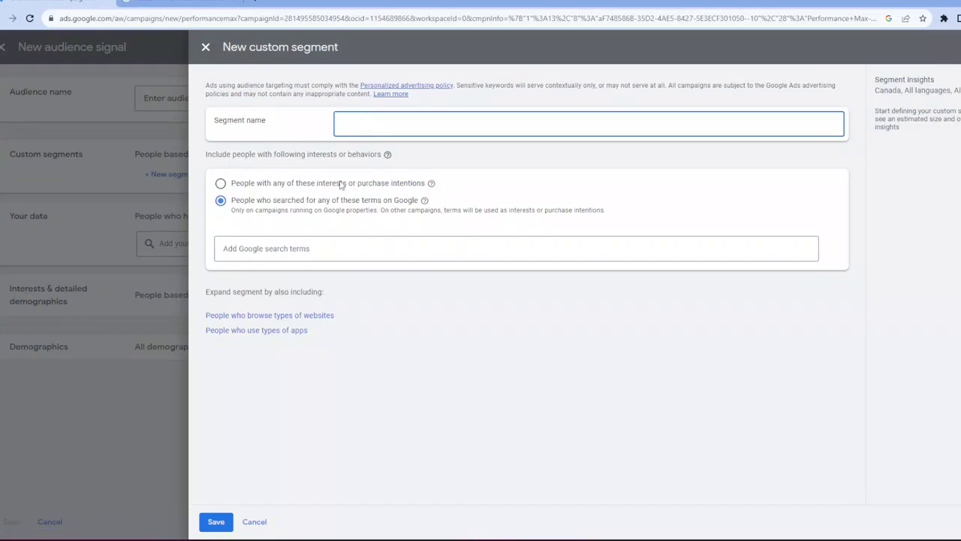
{"action": "left_click", "coordinate": [265, 248]}
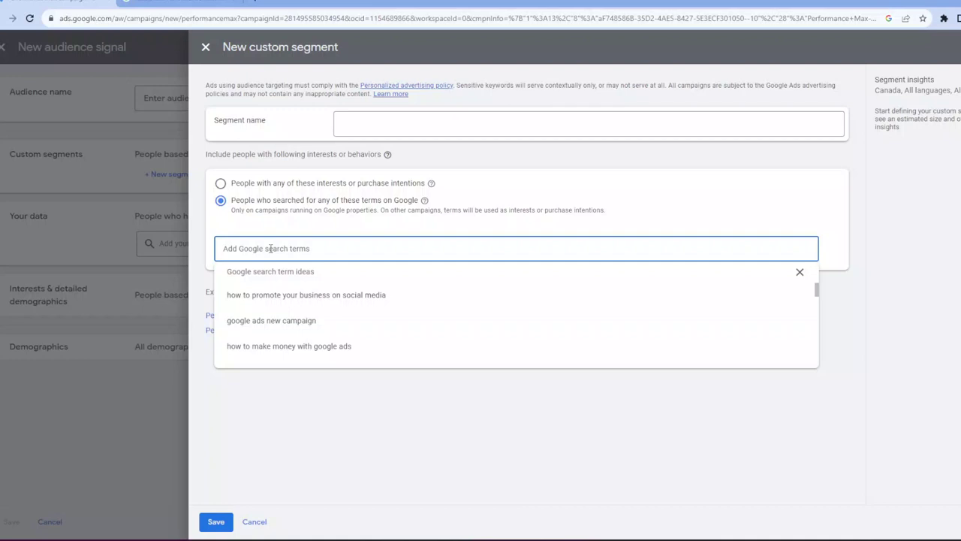
{"action": "type", "text": "ladies sh"}
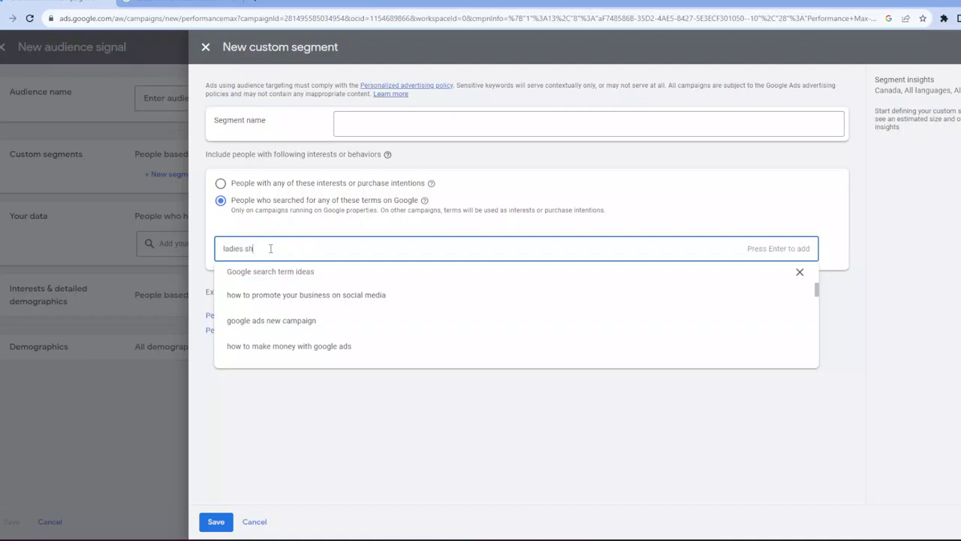
{"action": "type", "text": "oes"}
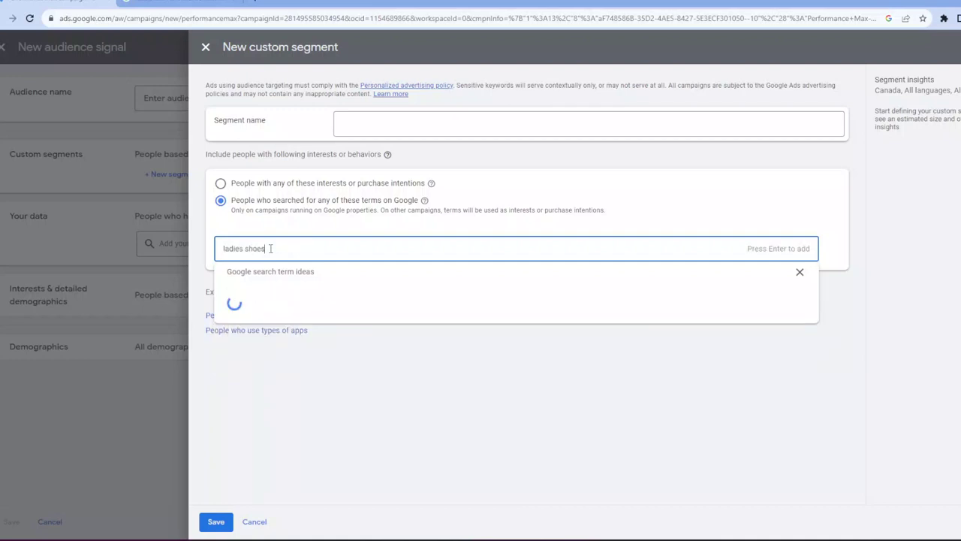
{"action": "key", "text": "Return"}
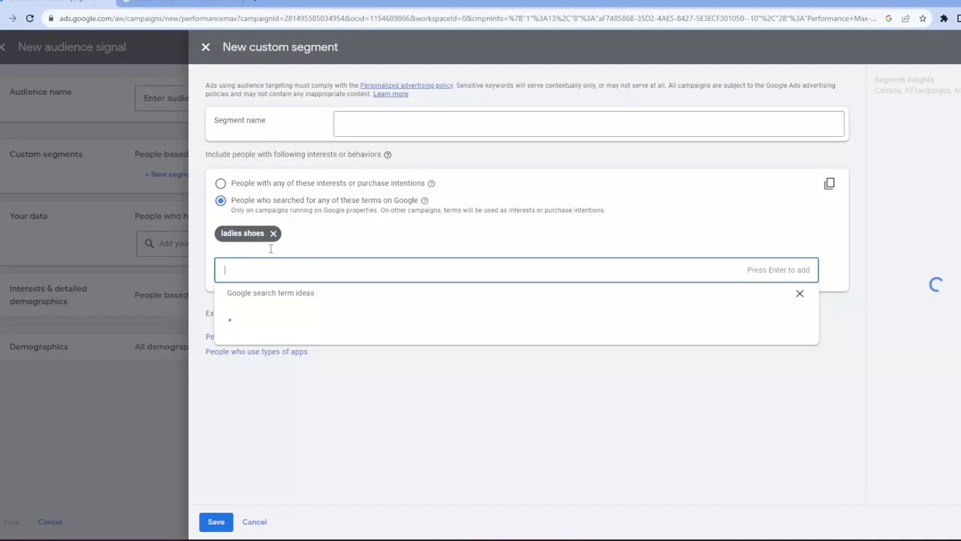
{"action": "type", "text": "mens shoes"}
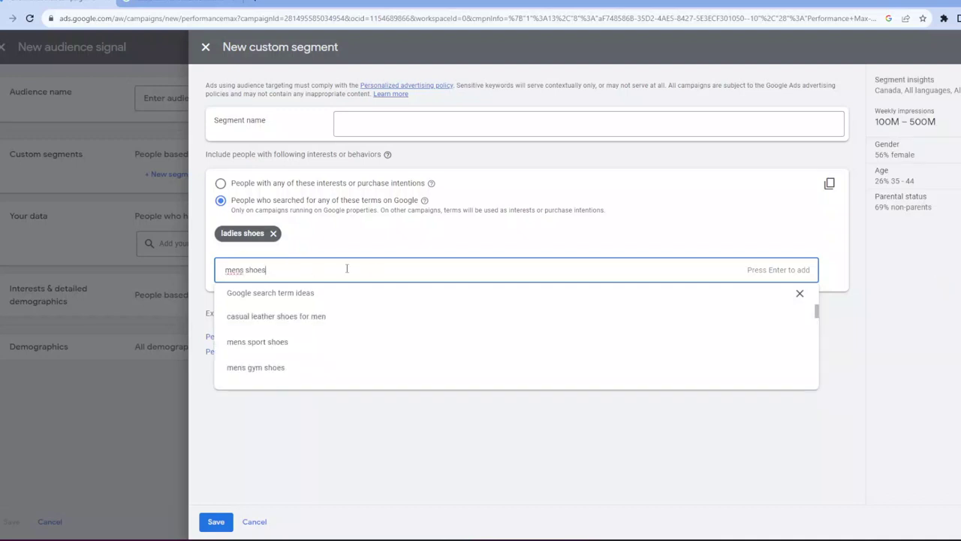
{"action": "left_click", "coordinate": [257, 341]}
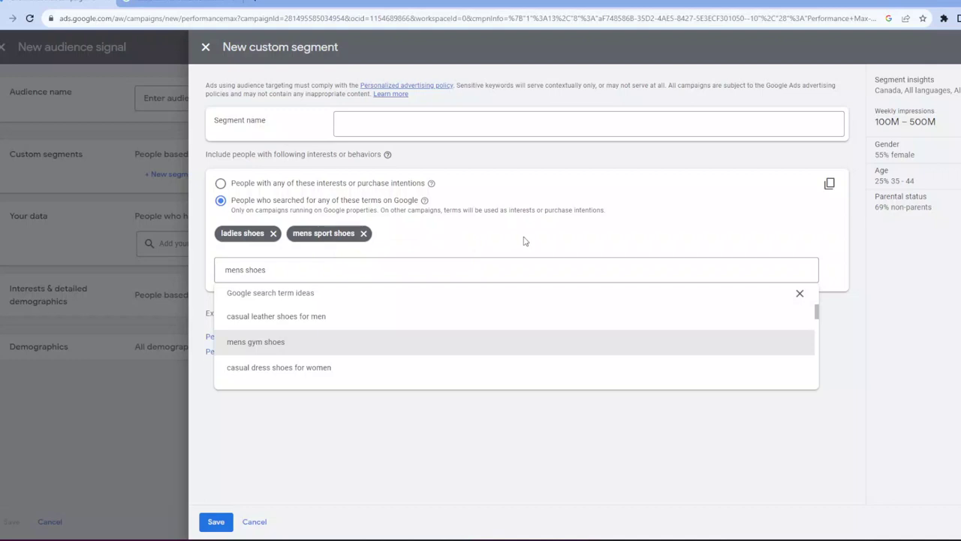
Step: Cancel the custom segment and the new audience signal without saving either
{"action": "left_click", "coordinate": [200, 240]}
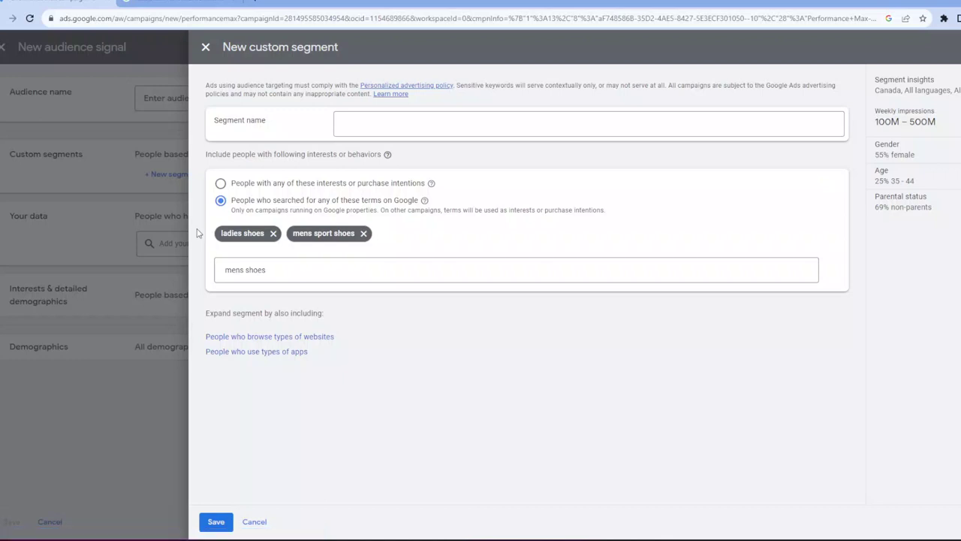
{"action": "left_click", "coordinate": [371, 123]}
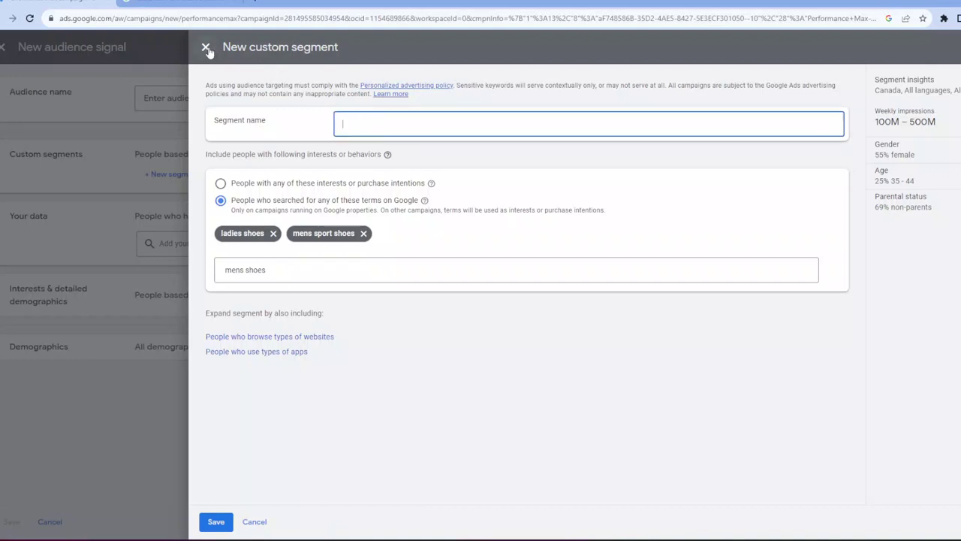
{"action": "left_click", "coordinate": [254, 522]}
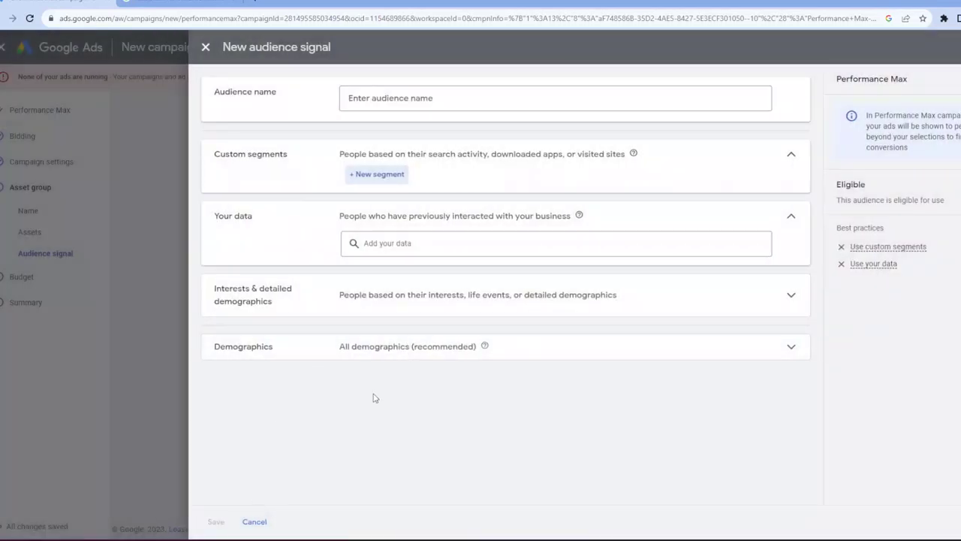
{"action": "left_click", "coordinate": [254, 523]}
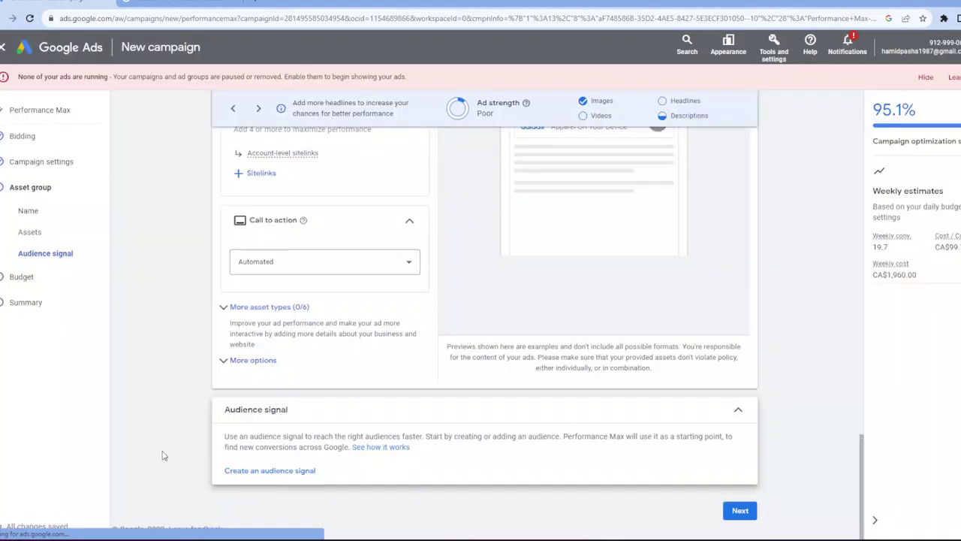
Step: Continue without an audience signal, accept the recommended CA$280.00 average daily budget, and review the campaign summary
{"action": "scroll", "coordinate": [271, 324], "scroll_direction": "up", "scroll_amount": 1}
{"action": "scroll", "coordinate": [418, 306], "scroll_direction": "down", "scroll_amount": 1}
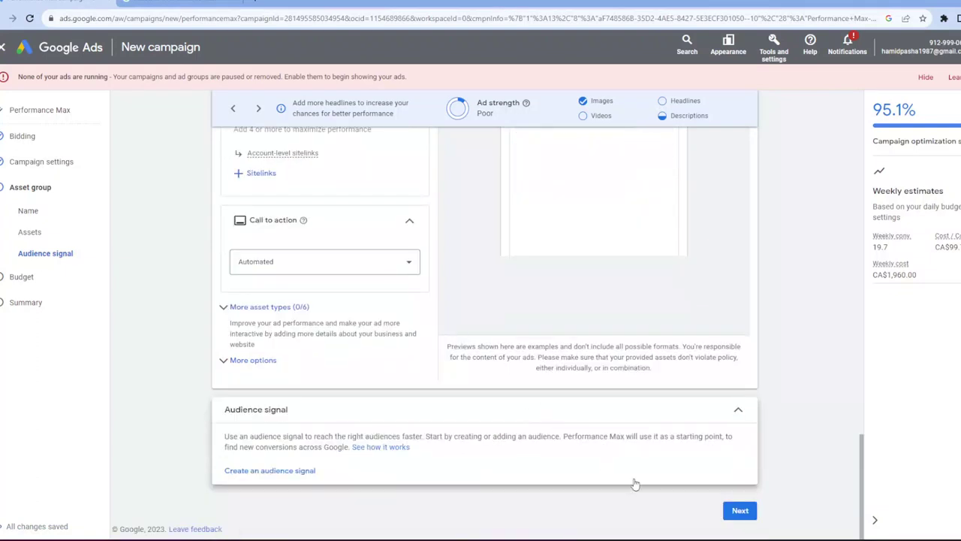
{"action": "left_click", "coordinate": [739, 514]}
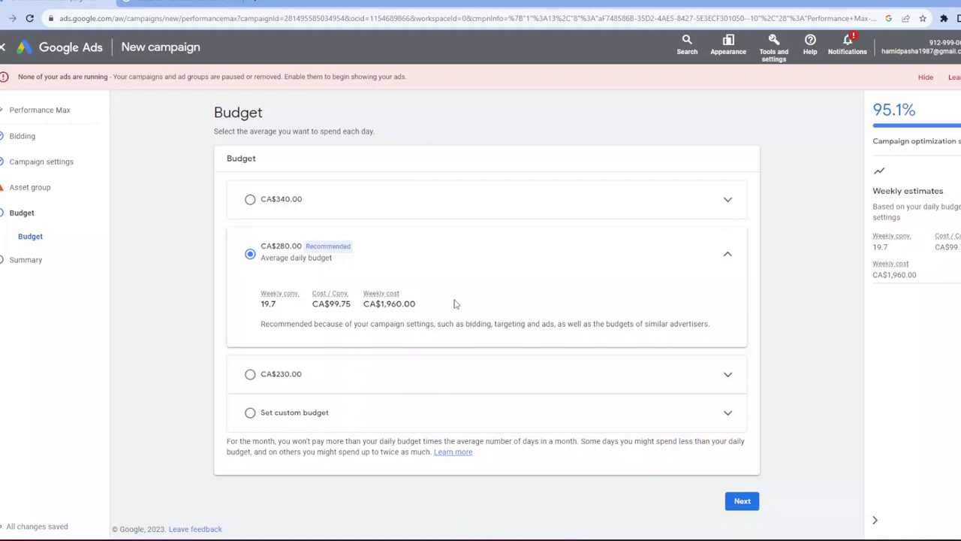
{"action": "left_click", "coordinate": [741, 500]}
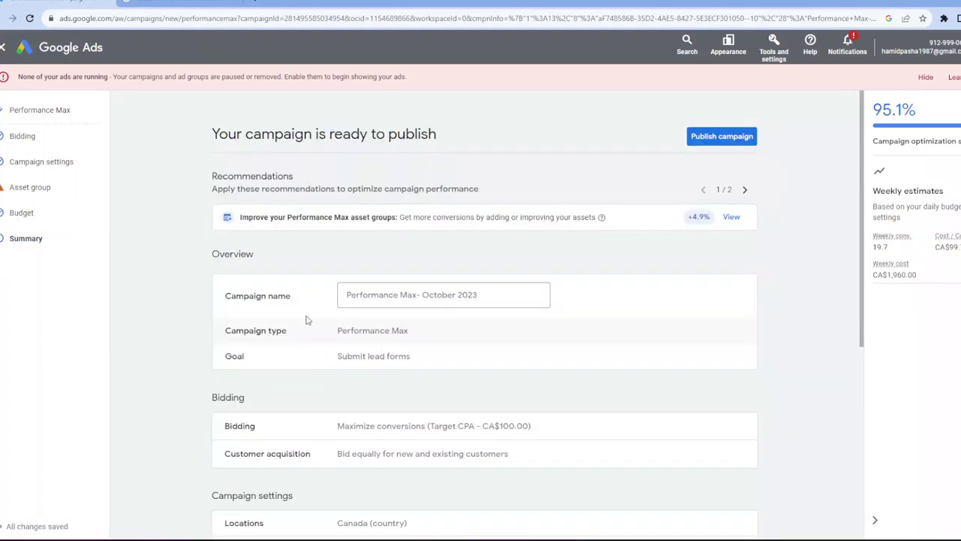
{"action": "scroll", "coordinate": [390, 324], "scroll_direction": "down", "scroll_amount": 2}
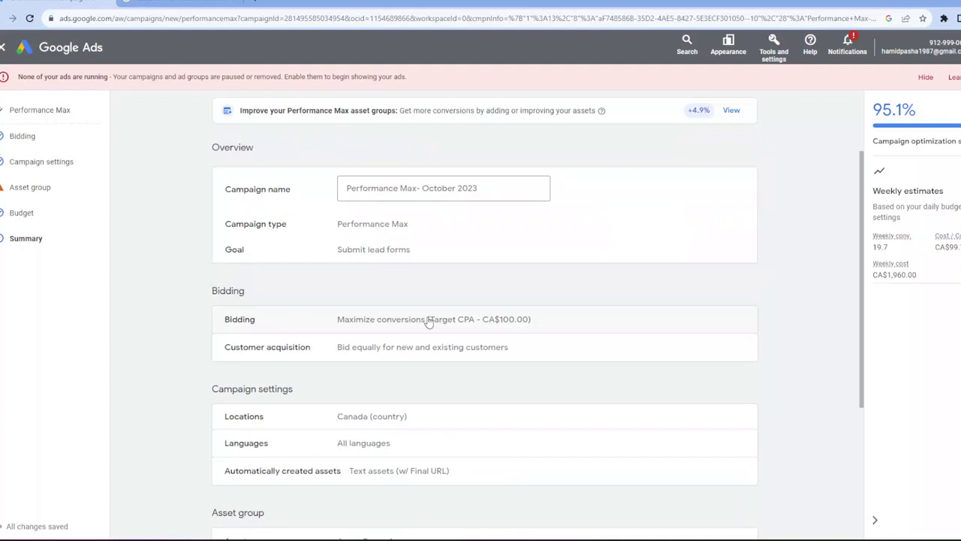
{"action": "scroll", "coordinate": [425, 328], "scroll_direction": "down", "scroll_amount": 2}
{"action": "scroll", "coordinate": [422, 334], "scroll_direction": "down", "scroll_amount": 2}
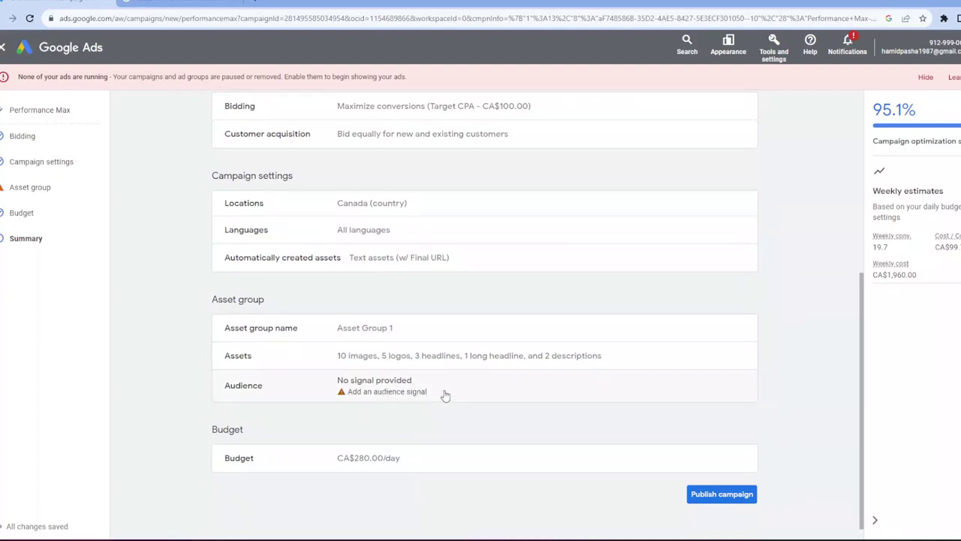
{"action": "scroll", "coordinate": [452, 389], "scroll_direction": "down", "scroll_amount": 1}
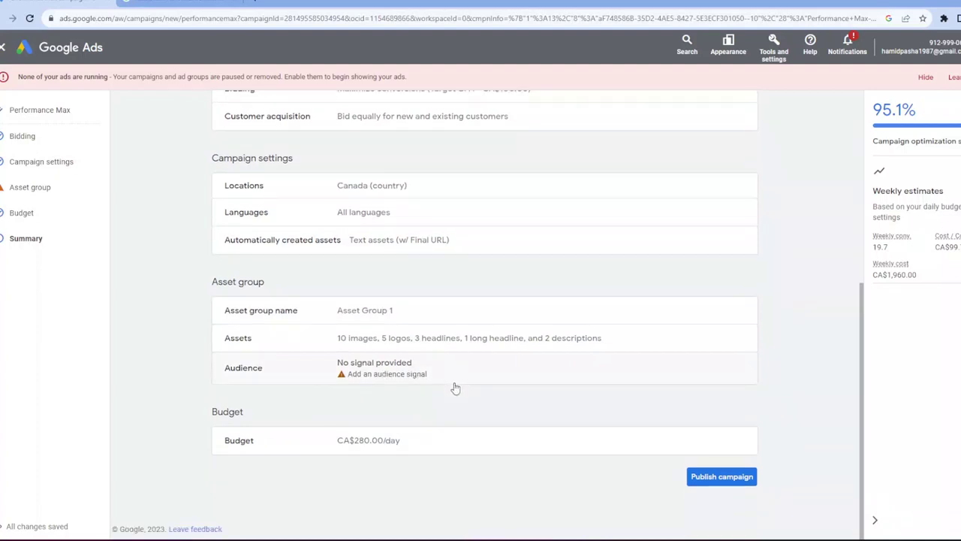